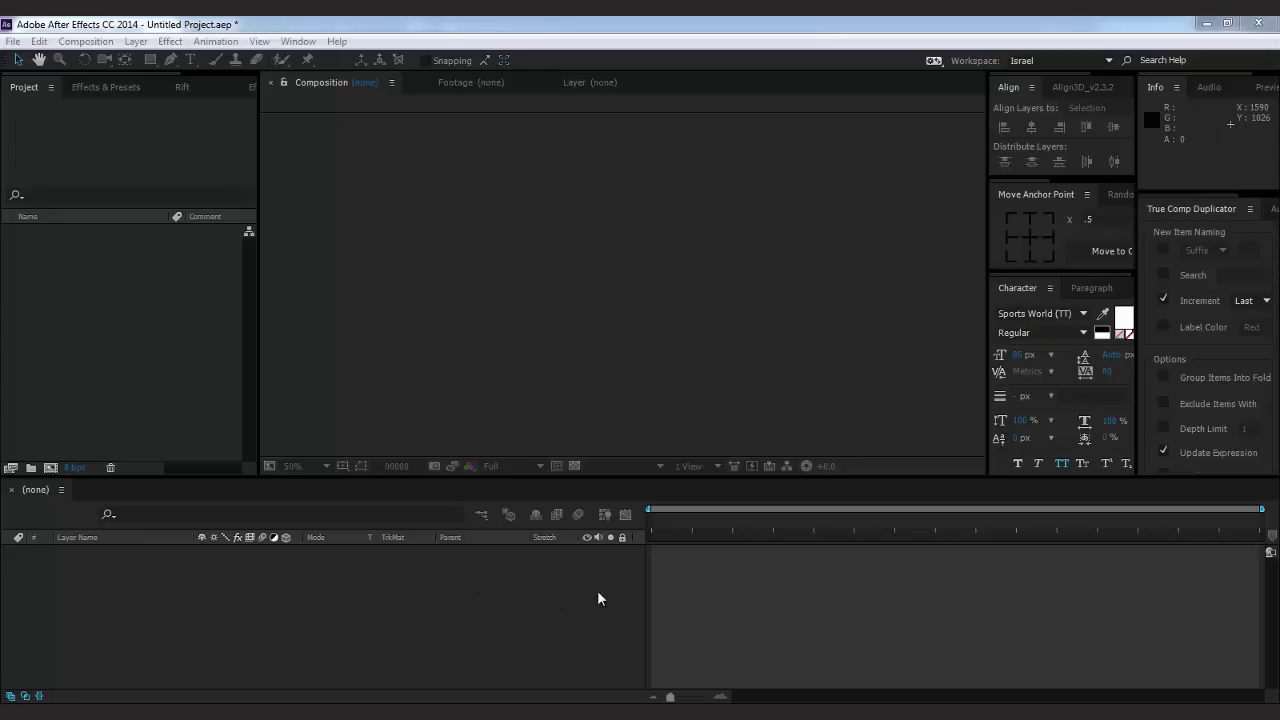
Click in the Timeline panel to get ready for a new composition.
{"action": "left_click", "coordinate": [529, 599]}
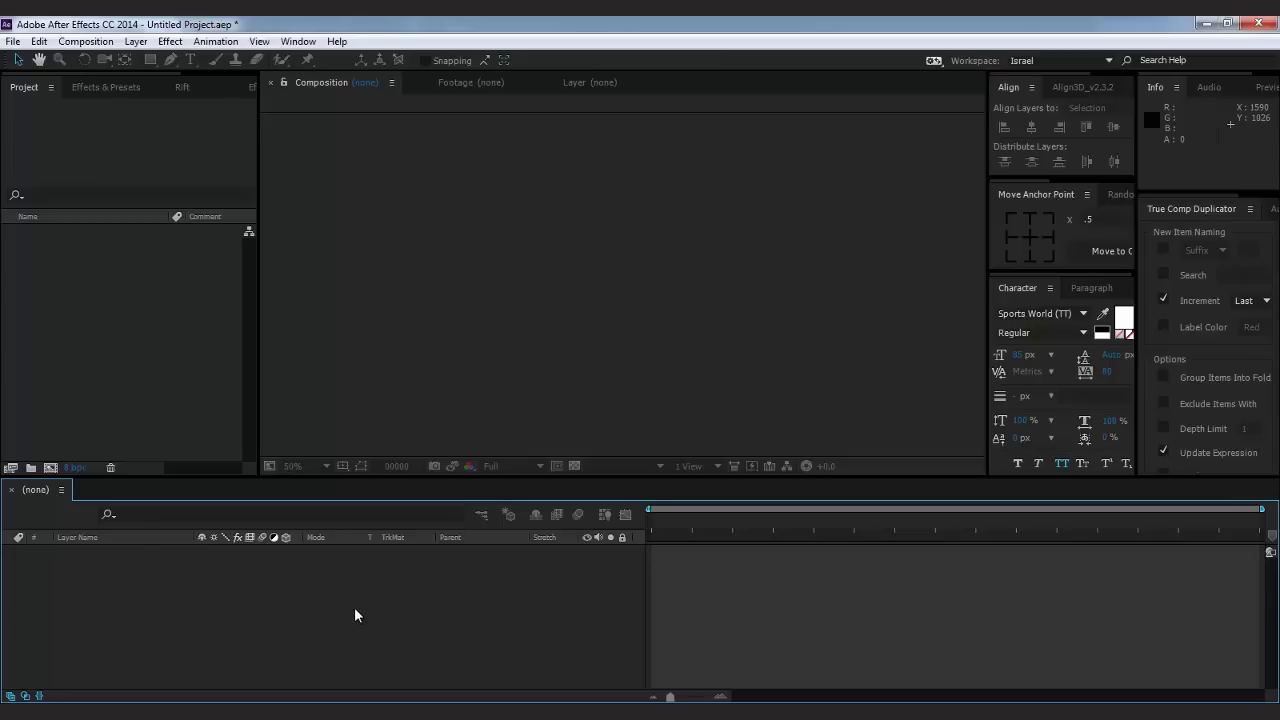
Create a new 1280×720, 24 fps composition with its Duration set to 00200 frames.
{"action": "key", "text": "ctrl+n"}
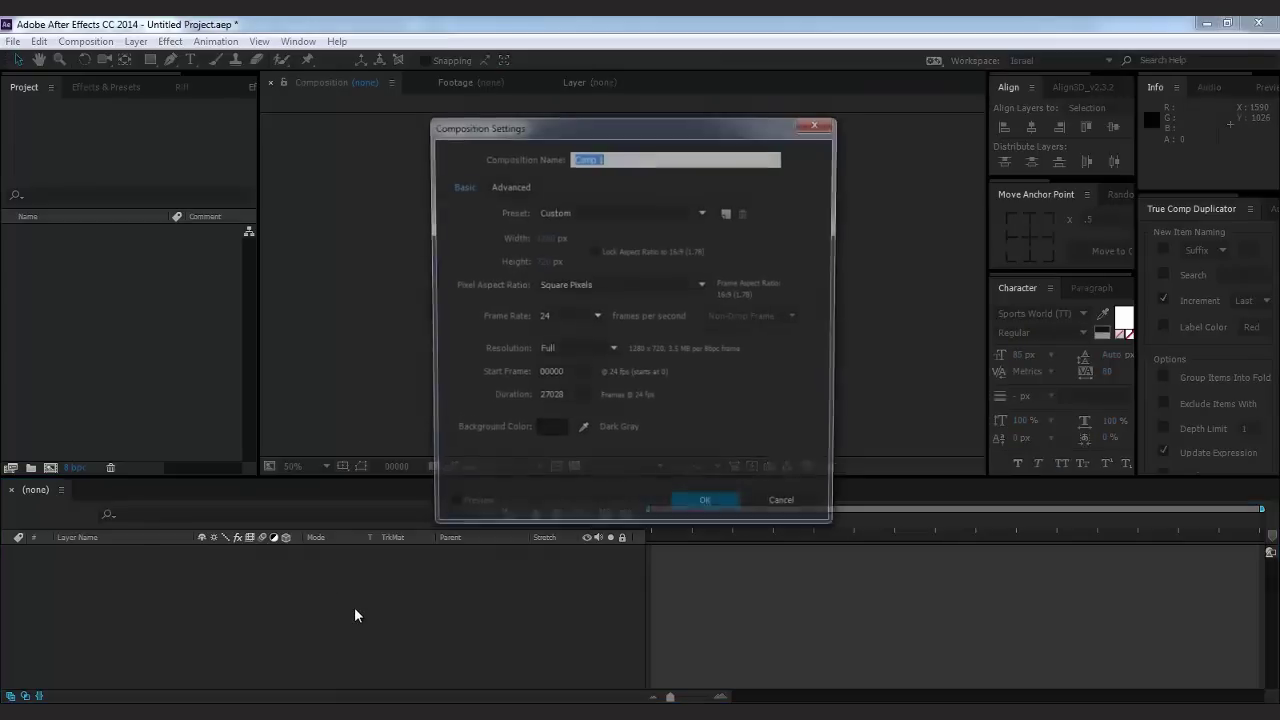
{"action": "left_click", "coordinate": [569, 398]}
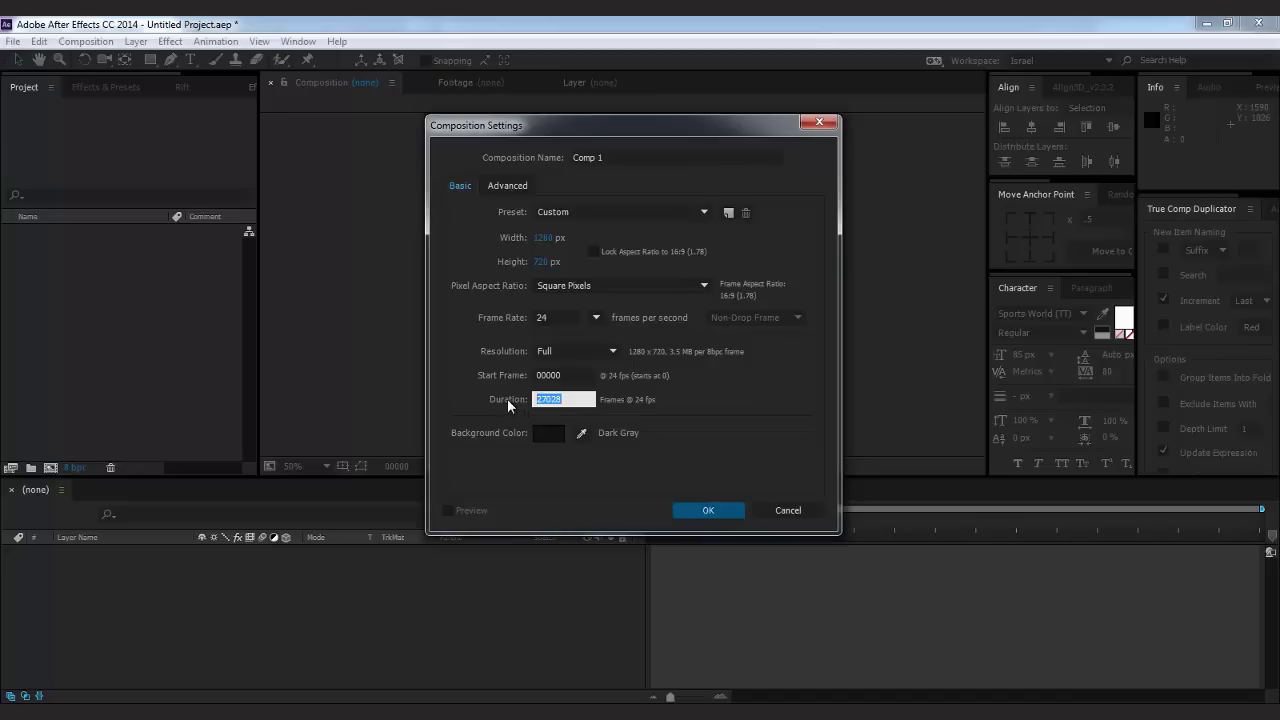
{"action": "left_click", "coordinate": [570, 399]}
{"action": "type", "text": "200"}
{"action": "left_click_drag", "start_coordinate": [540, 237], "coordinate": [551, 244]}
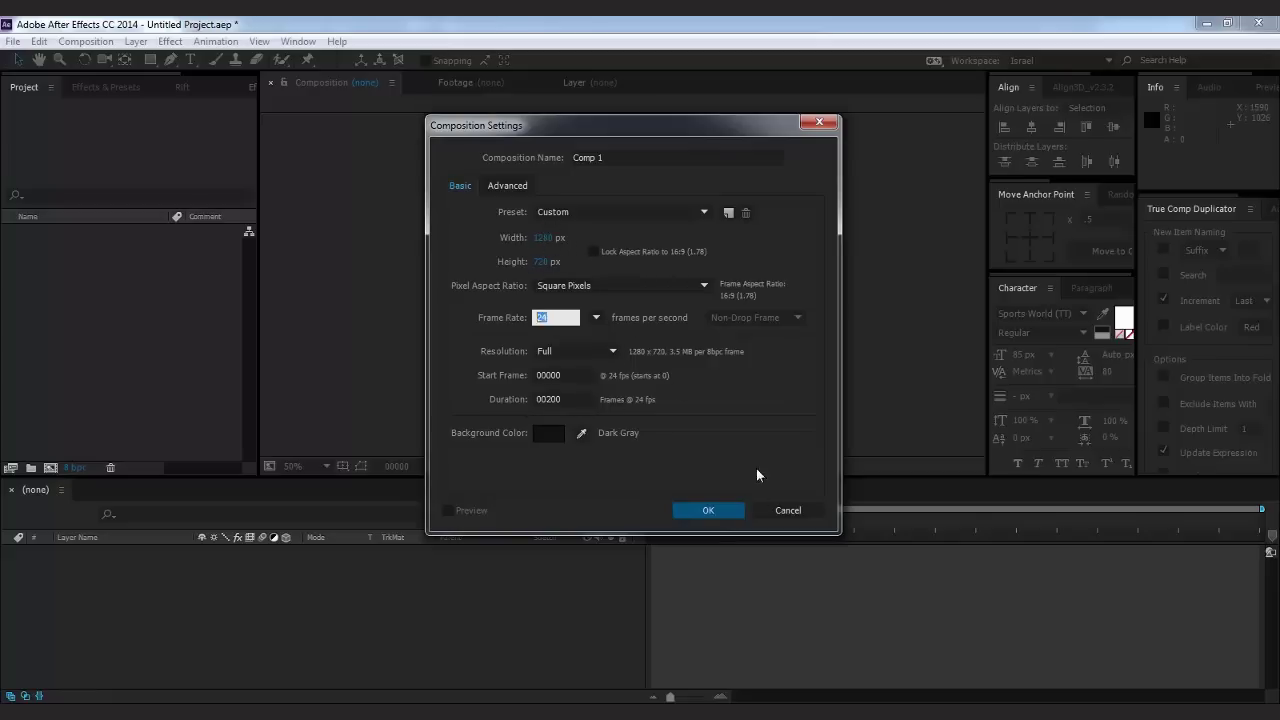
{"action": "left_click", "coordinate": [724, 514]}
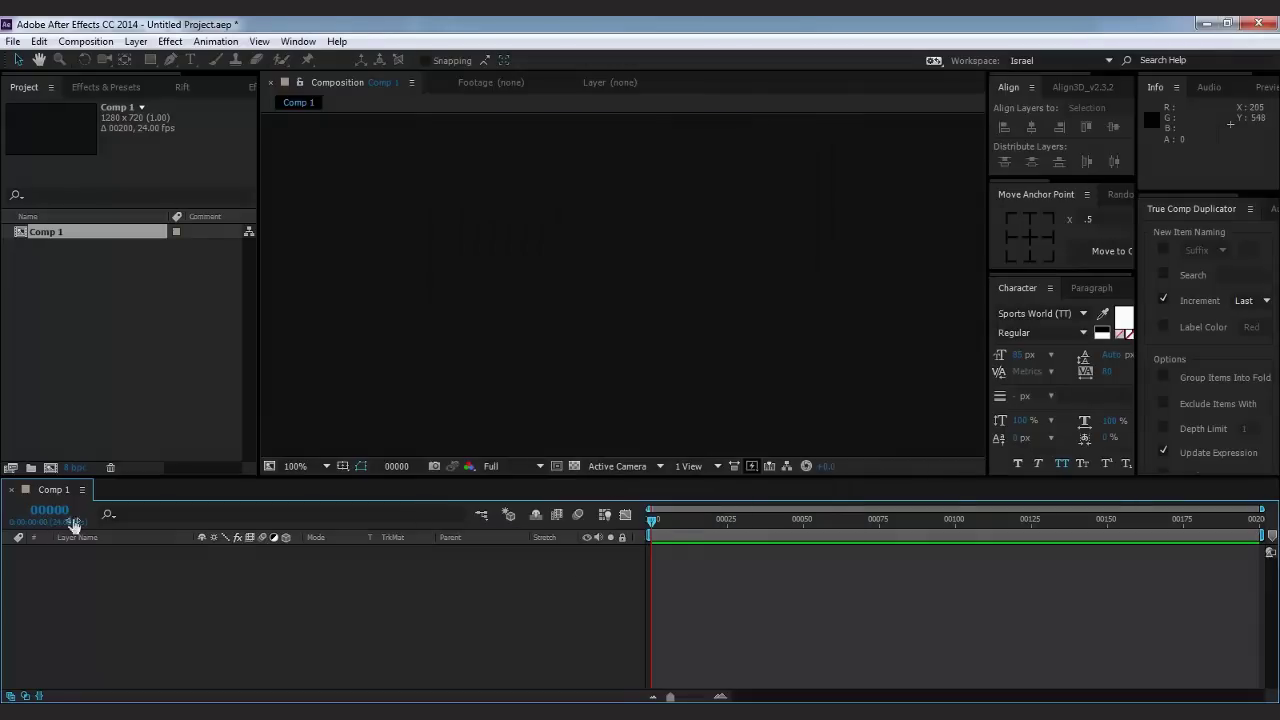
Scrub the playhead, switch the time display to timecode, and reopen Comp 1's settings.
{"action": "left_click_drag", "start_coordinate": [652, 521], "coordinate": [888, 524]}
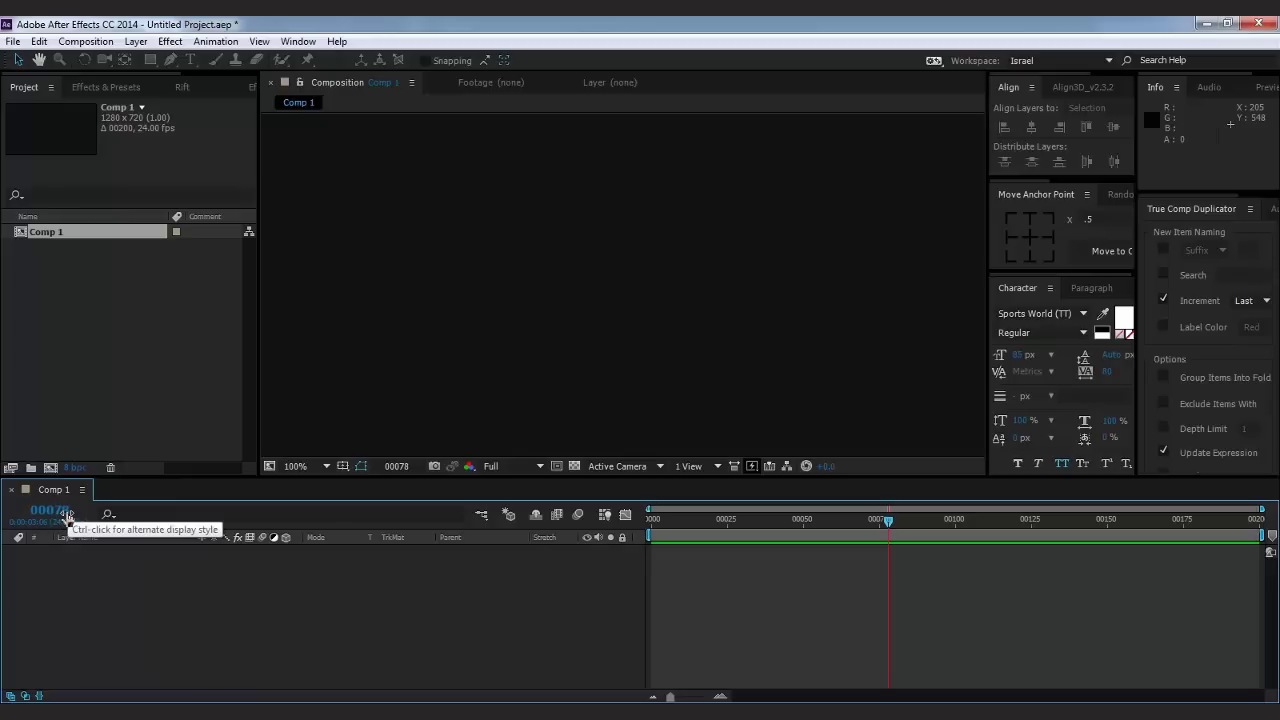
{"action": "left_click", "coordinate": [50, 512], "text": "ctrl"}
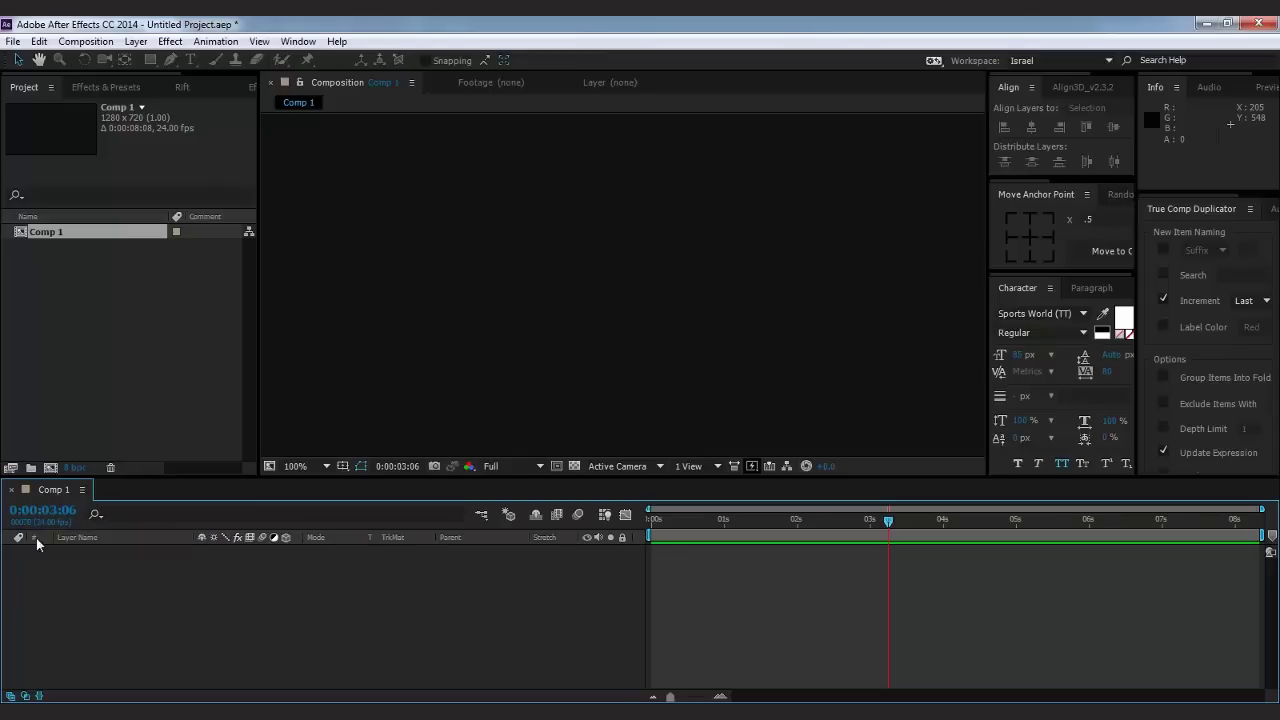
{"action": "key", "text": "ctrl+k"}
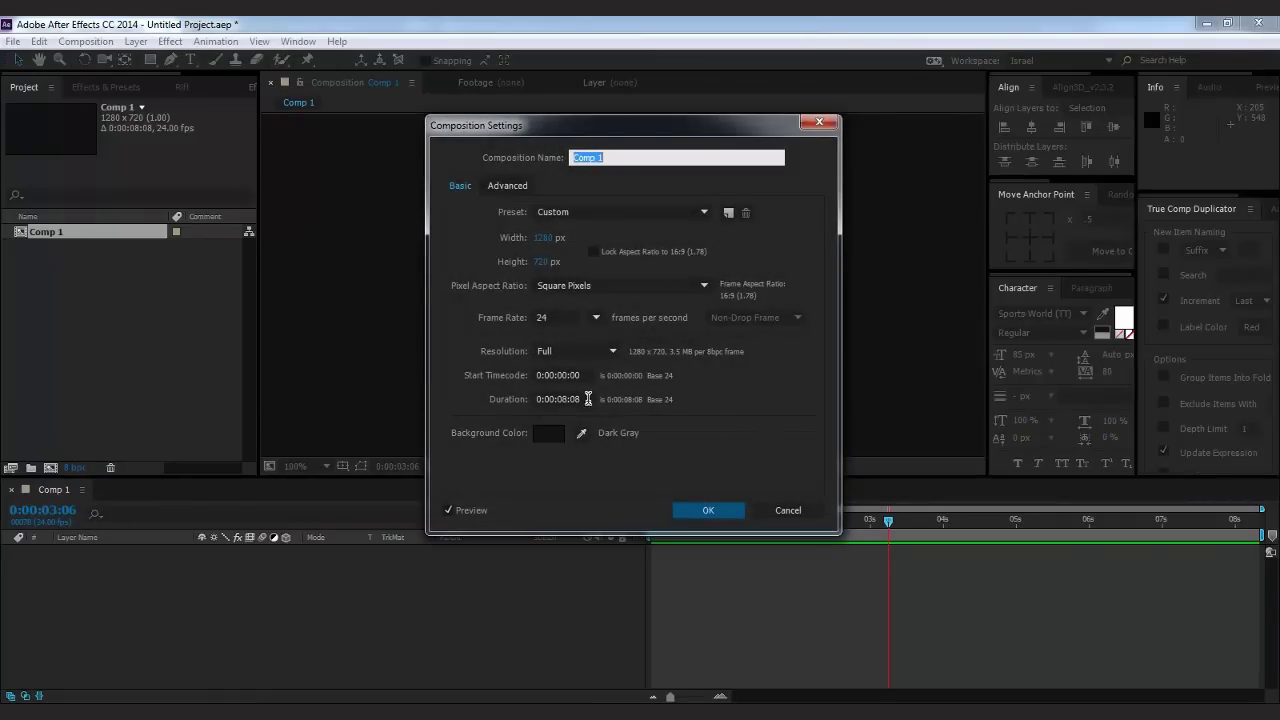
Change Comp 1's duration to 5 seconds and apply it.
{"action": "left_click", "coordinate": [586, 399]}
{"action": "left_click", "coordinate": [563, 399]}
{"action": "type", "text": "3"}
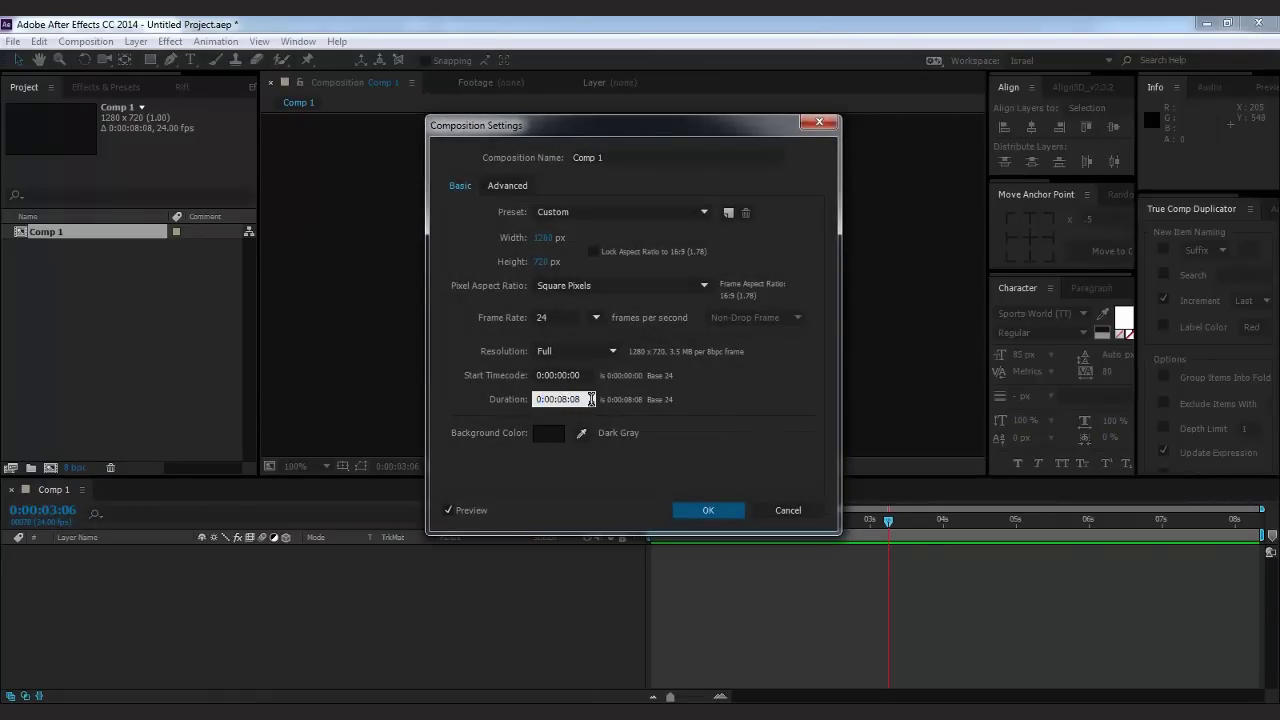
{"action": "double_click", "coordinate": [584, 398]}
{"action": "type", "text": "5"}
{"action": "key", "text": "Return"}
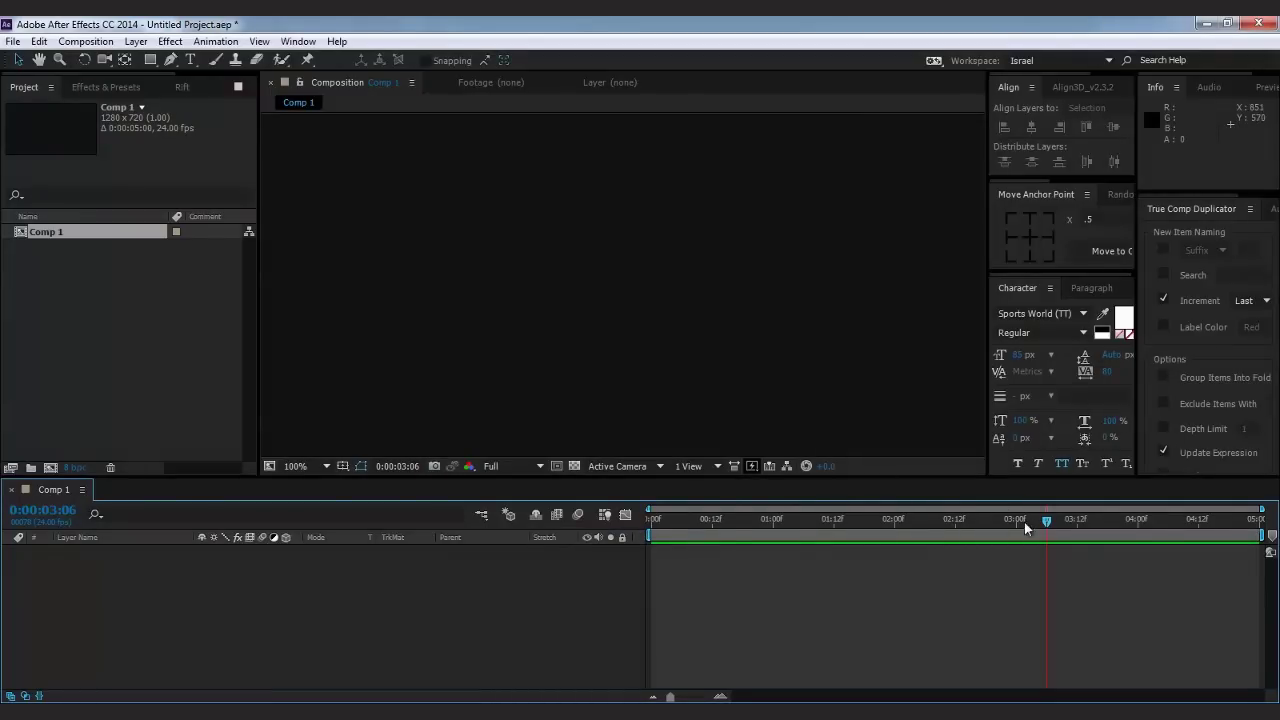
Fit the whole composition frame in the viewer and return to the first frame.
{"action": "left_click", "coordinate": [681, 522]}
{"action": "left_click", "coordinate": [310, 466]}
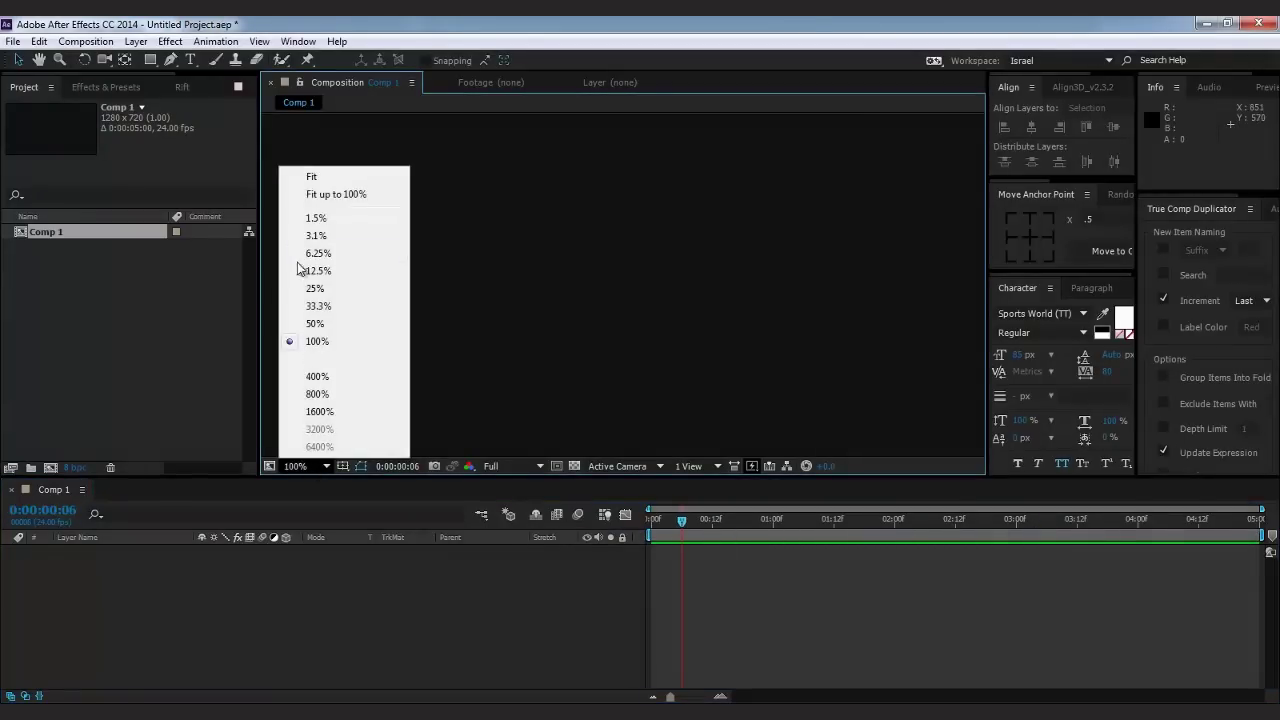
{"action": "left_click", "coordinate": [341, 197]}
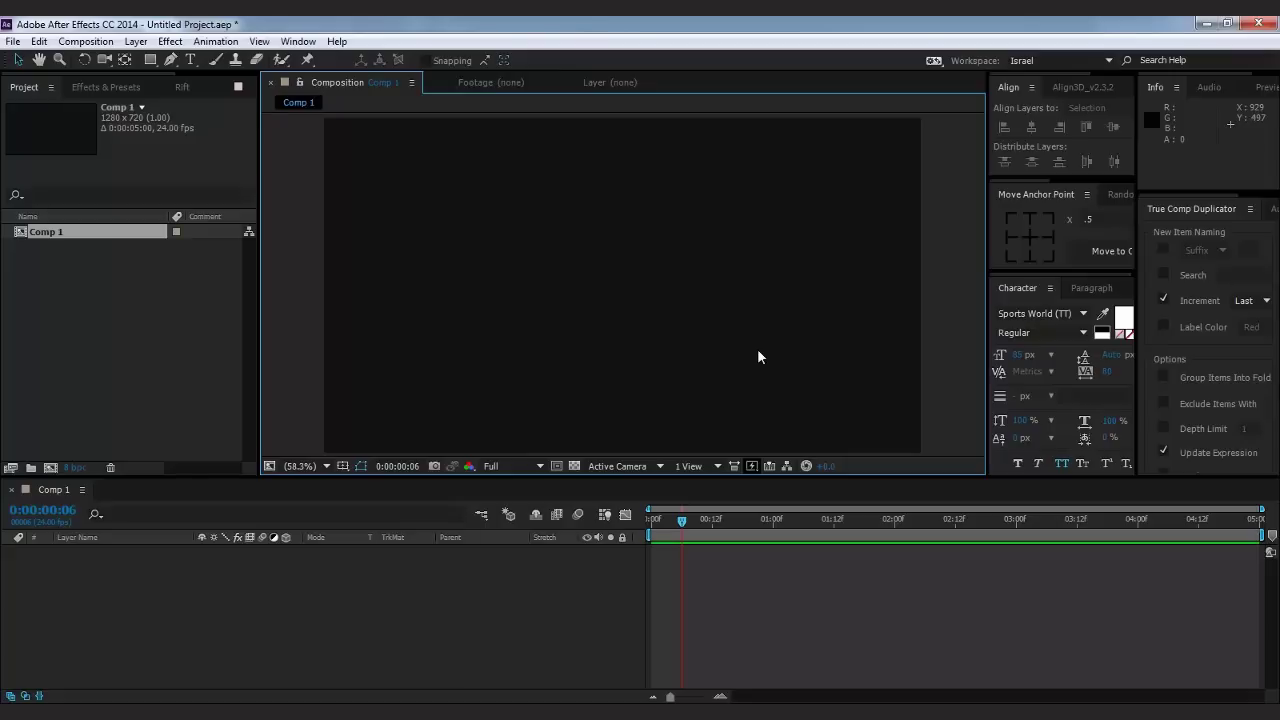
{"action": "left_click", "coordinate": [645, 516]}
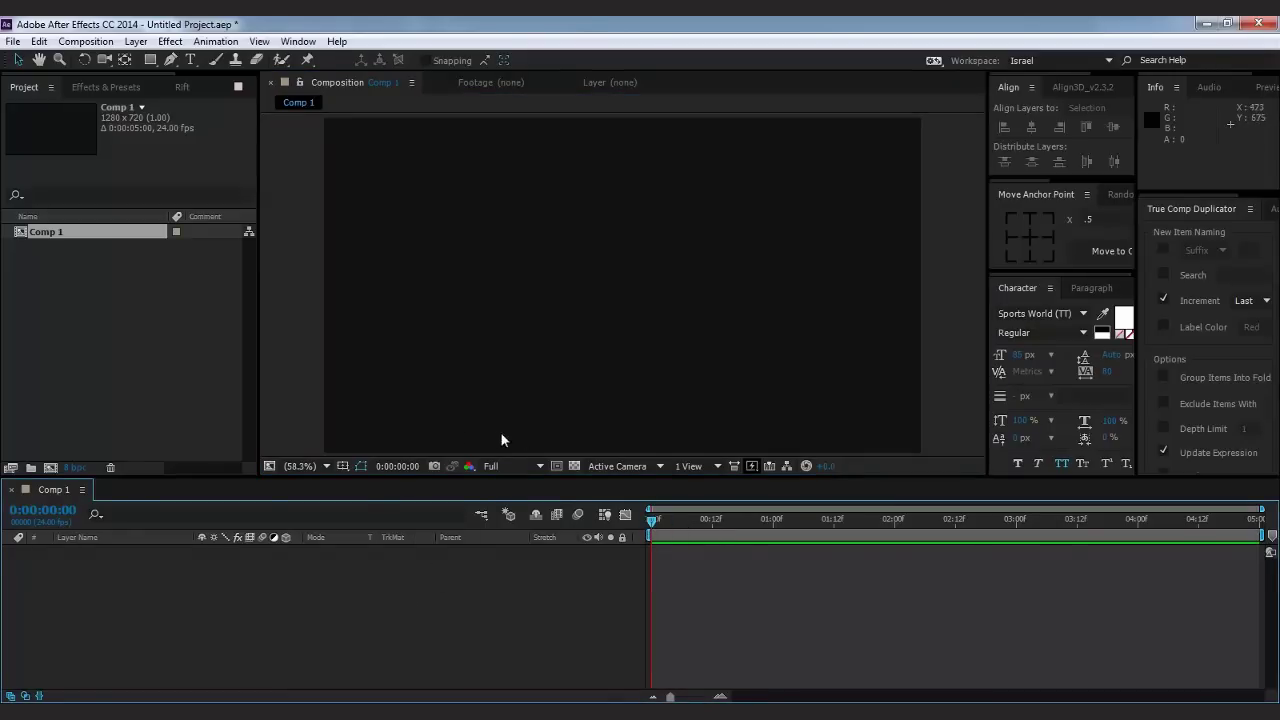
{"action": "left_click", "coordinate": [193, 60]}
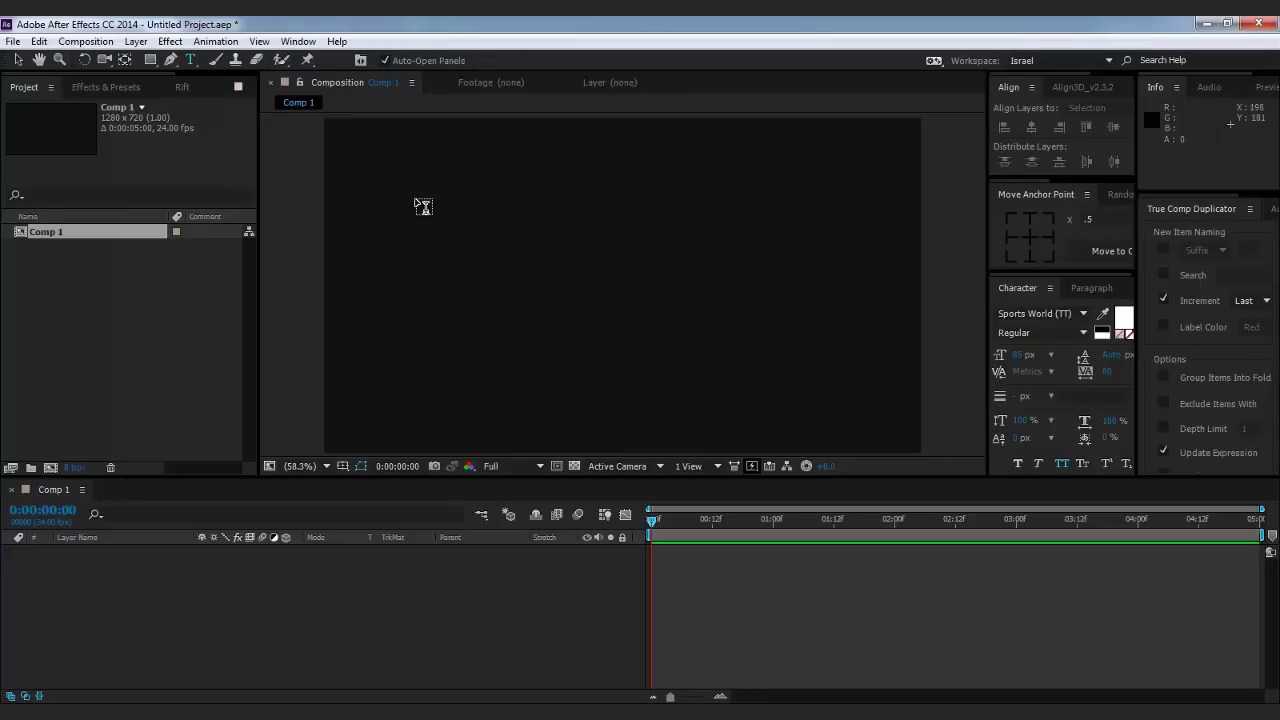
Type a test 'SAD' text box, commit it, and delete that layer.
{"action": "left_click_drag", "start_coordinate": [414, 198], "coordinate": [757, 371]}
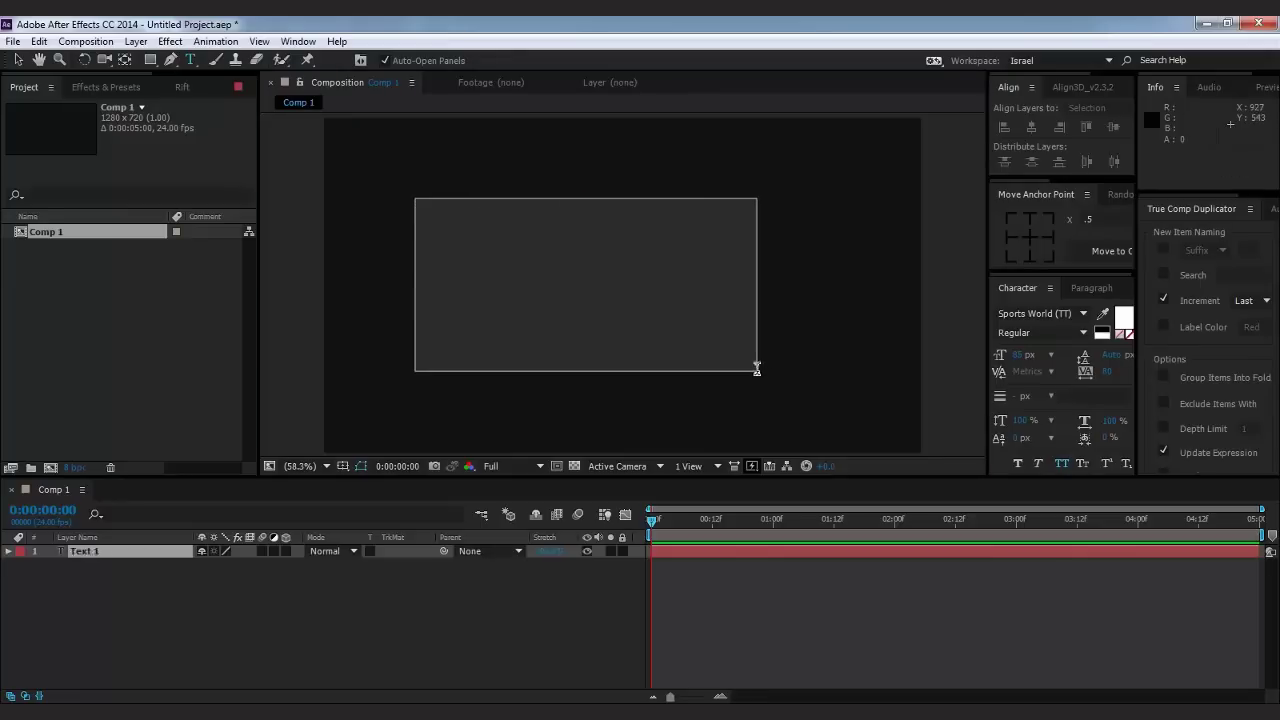
{"action": "type", "text": "sad"}
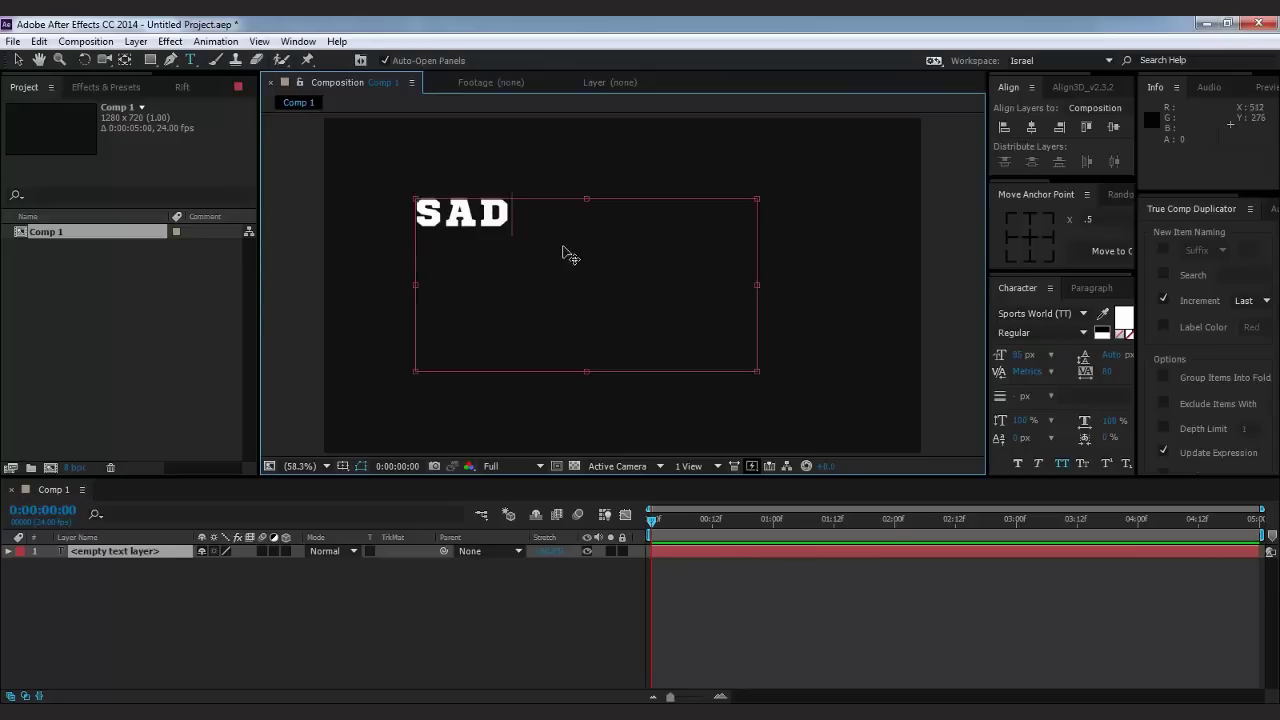
{"action": "left_click", "coordinate": [145, 552]}
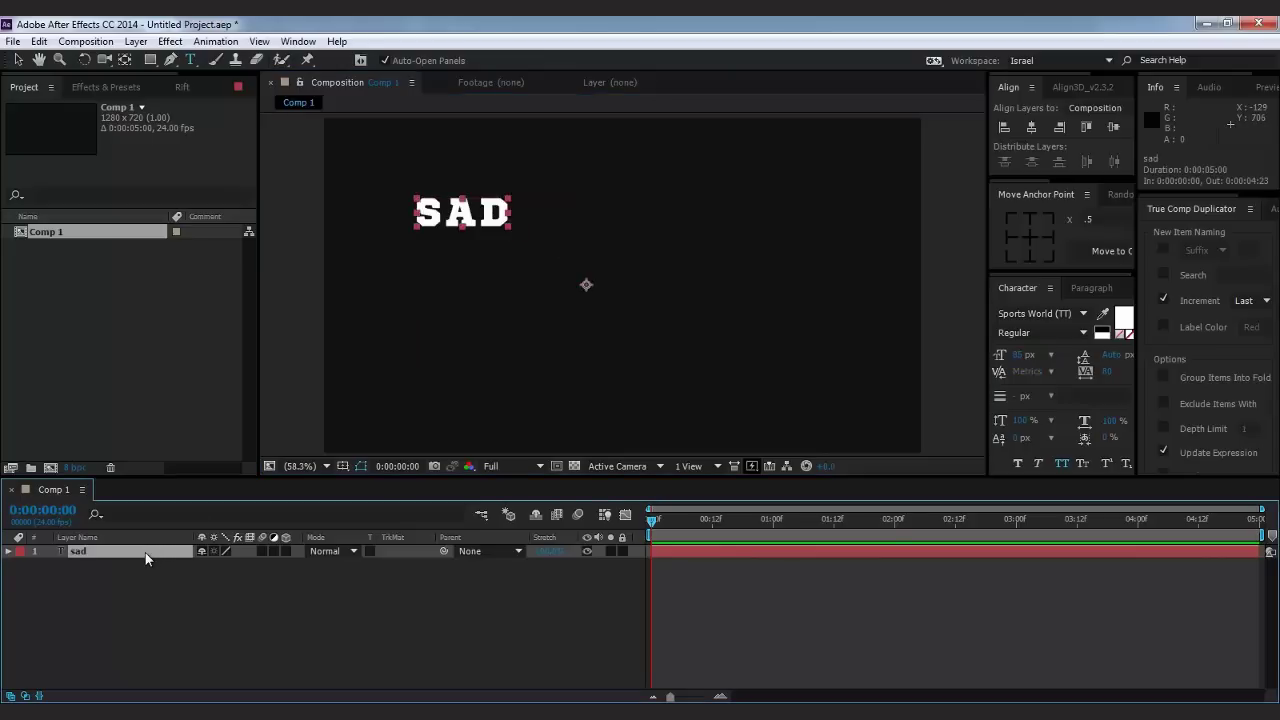
{"action": "key", "text": "Delete"}
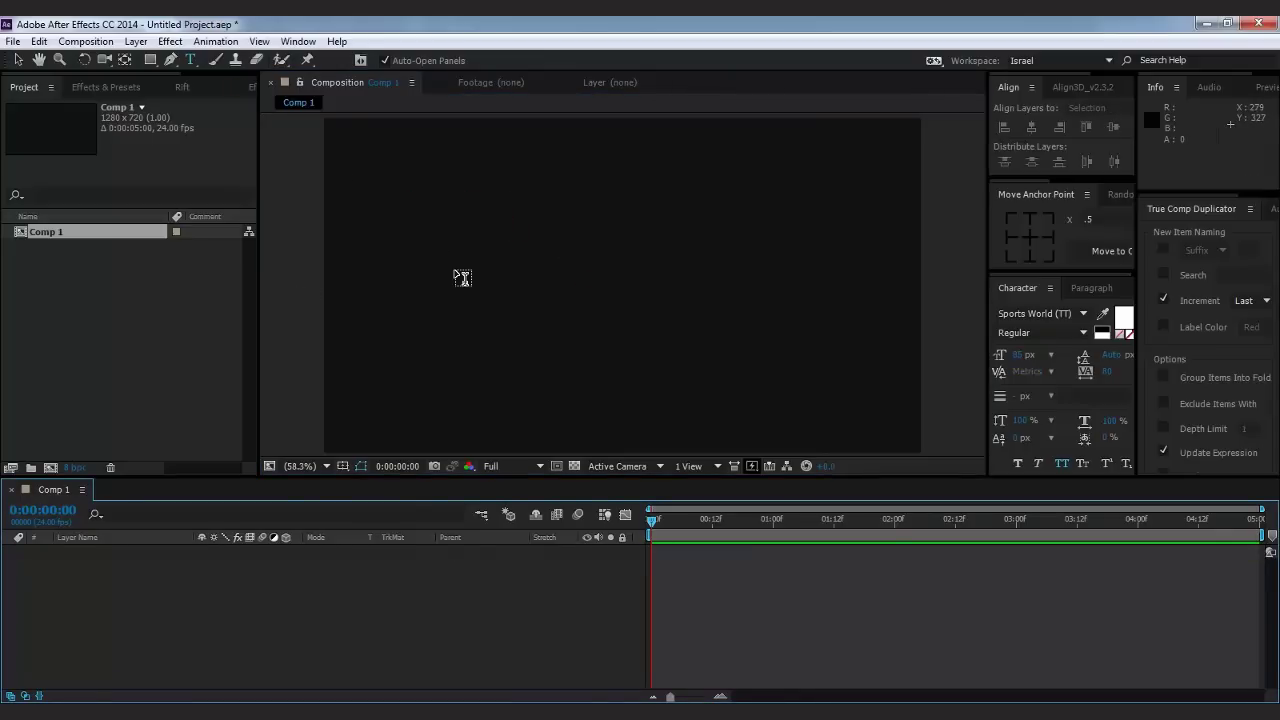
Type LOREM IPSUM in the viewer and nudge it slightly lower, near the frame centre.
{"action": "left_click", "coordinate": [455, 270]}
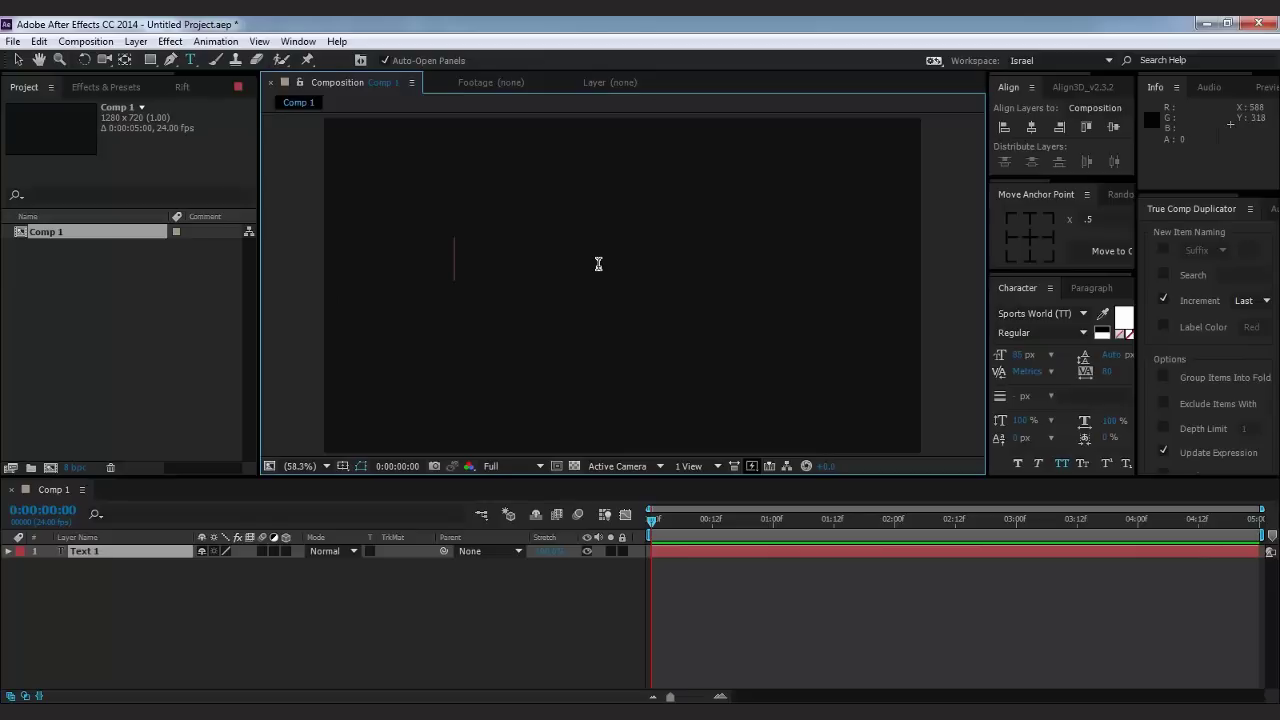
{"action": "type", "text": "lorem"}
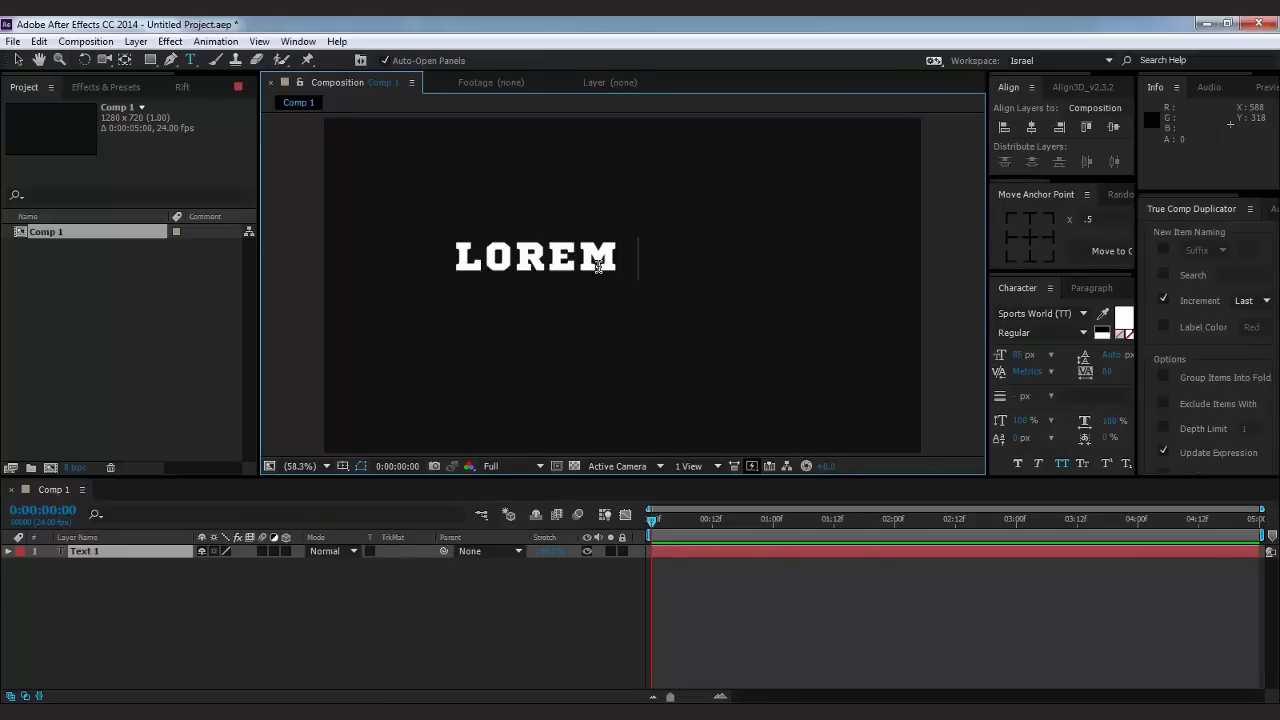
{"action": "type", "text": " ips m"}
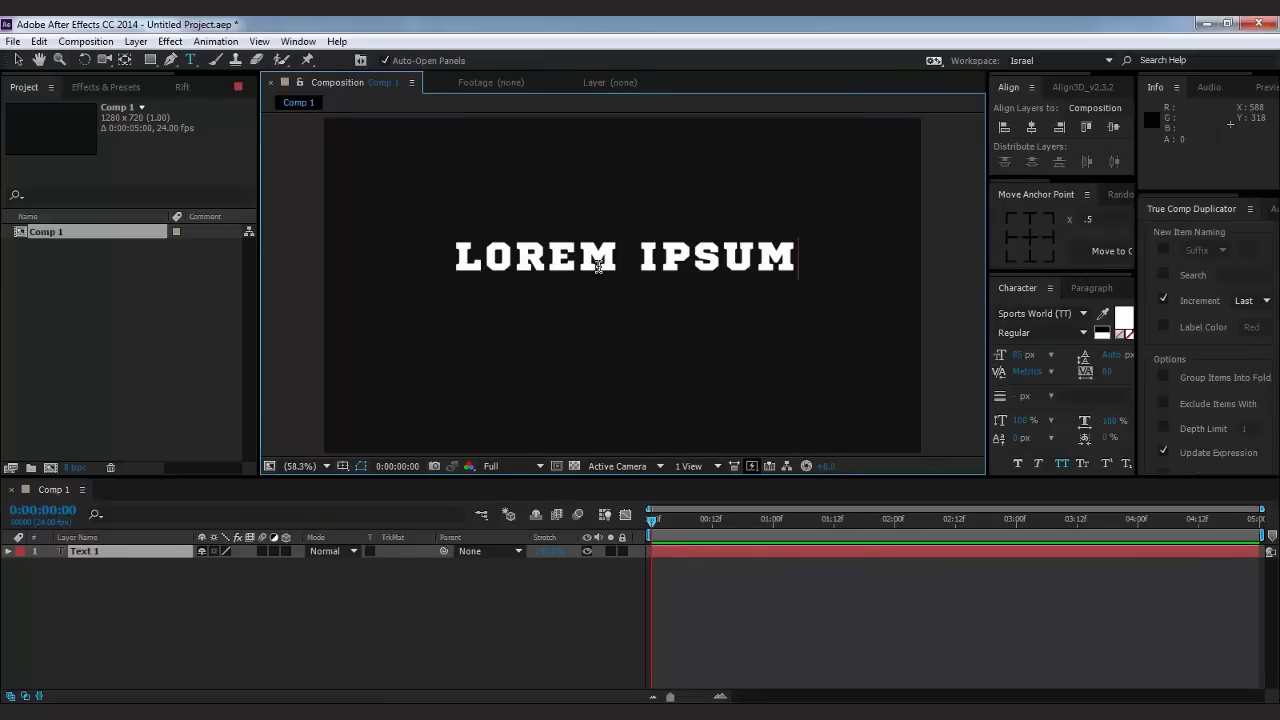
{"action": "key", "text": "Escape"}
{"action": "key", "text": "v"}
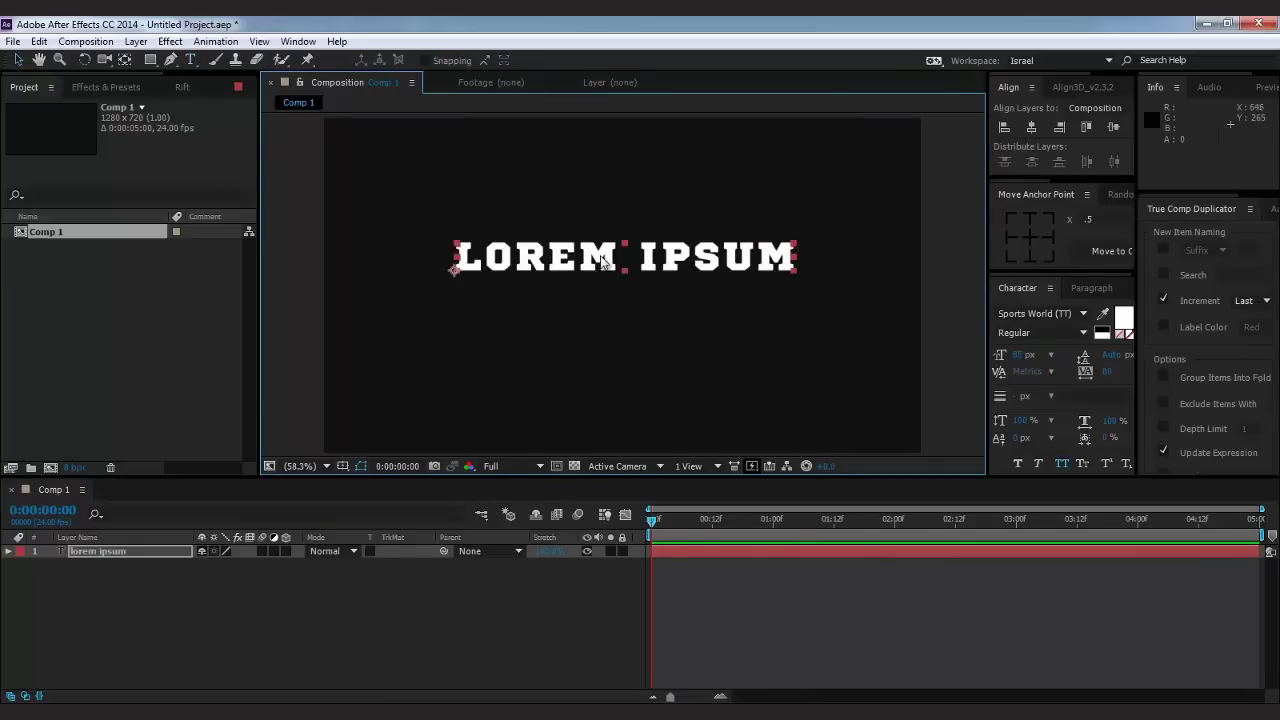
{"action": "left_click_drag", "start_coordinate": [567, 263], "coordinate": [566, 298]}
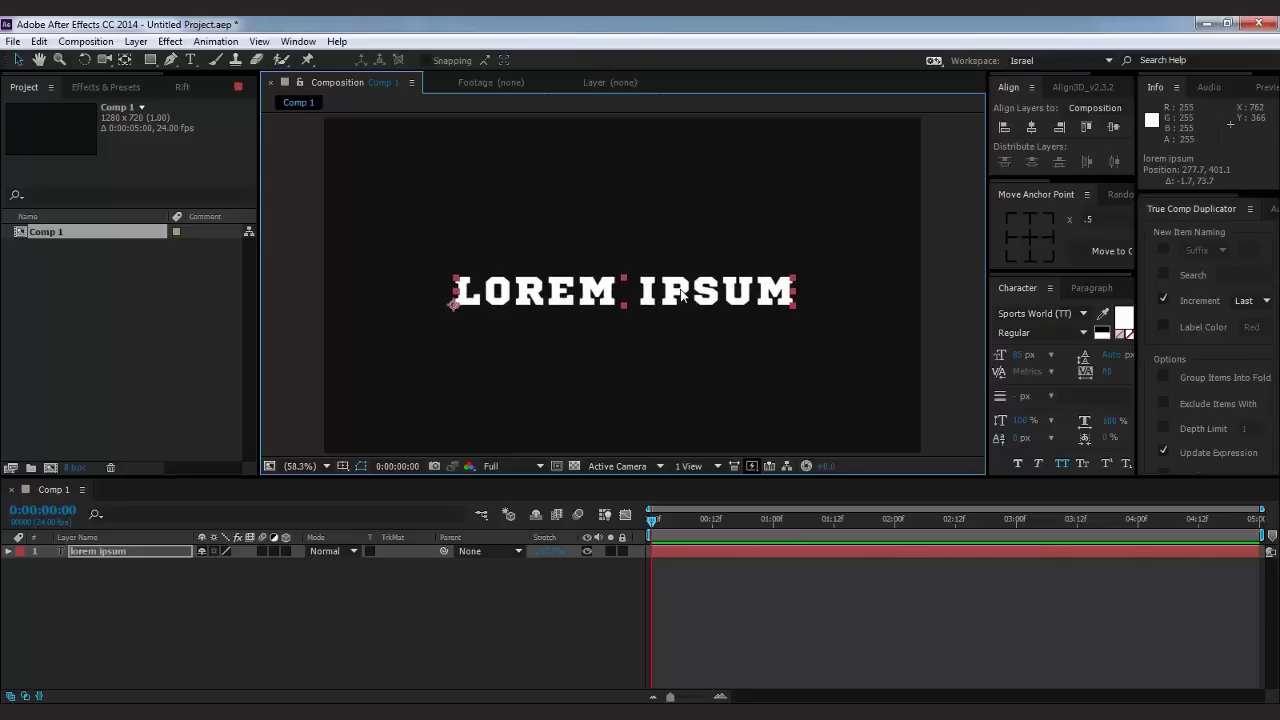
{"action": "left_click_drag", "start_coordinate": [688, 294], "coordinate": [684, 299]}
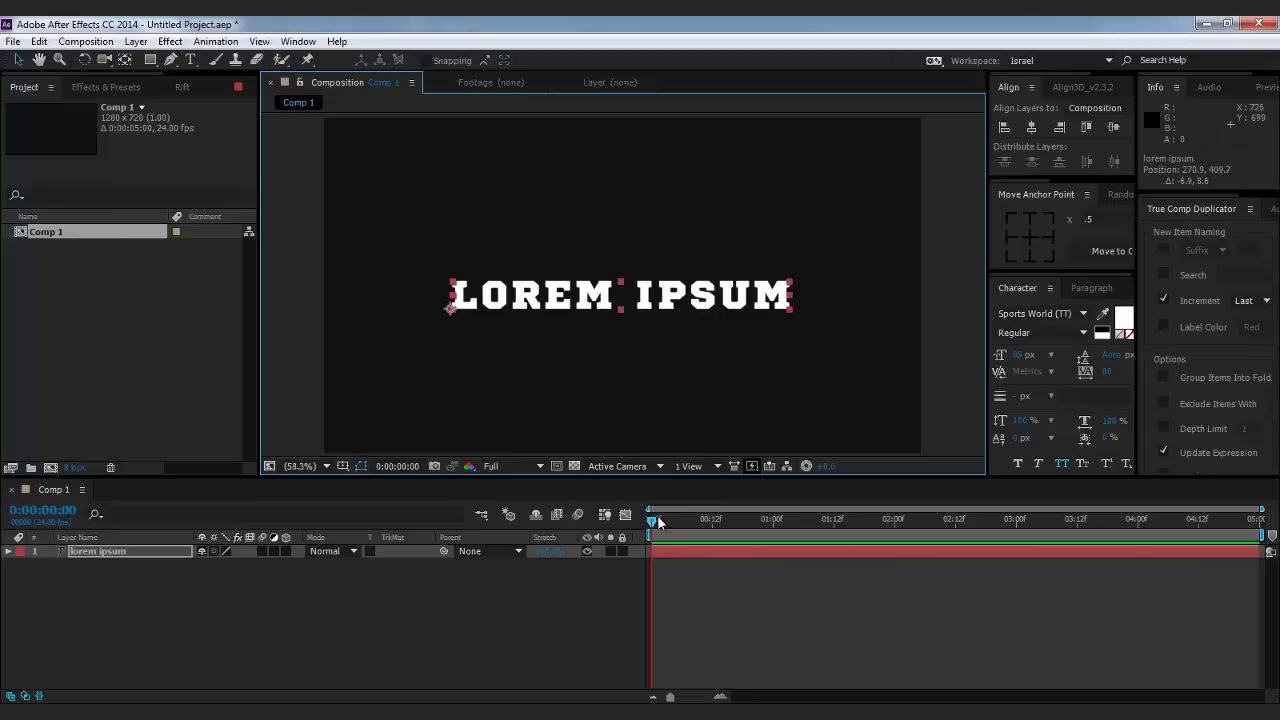
{"action": "mouse_move", "coordinate": [656, 520]}
{"action": "left_mouse_down"}
{"action": "mouse_move", "coordinate": [677, 522]}
{"action": "mouse_move", "coordinate": [651, 520]}
{"action": "left_mouse_up"}
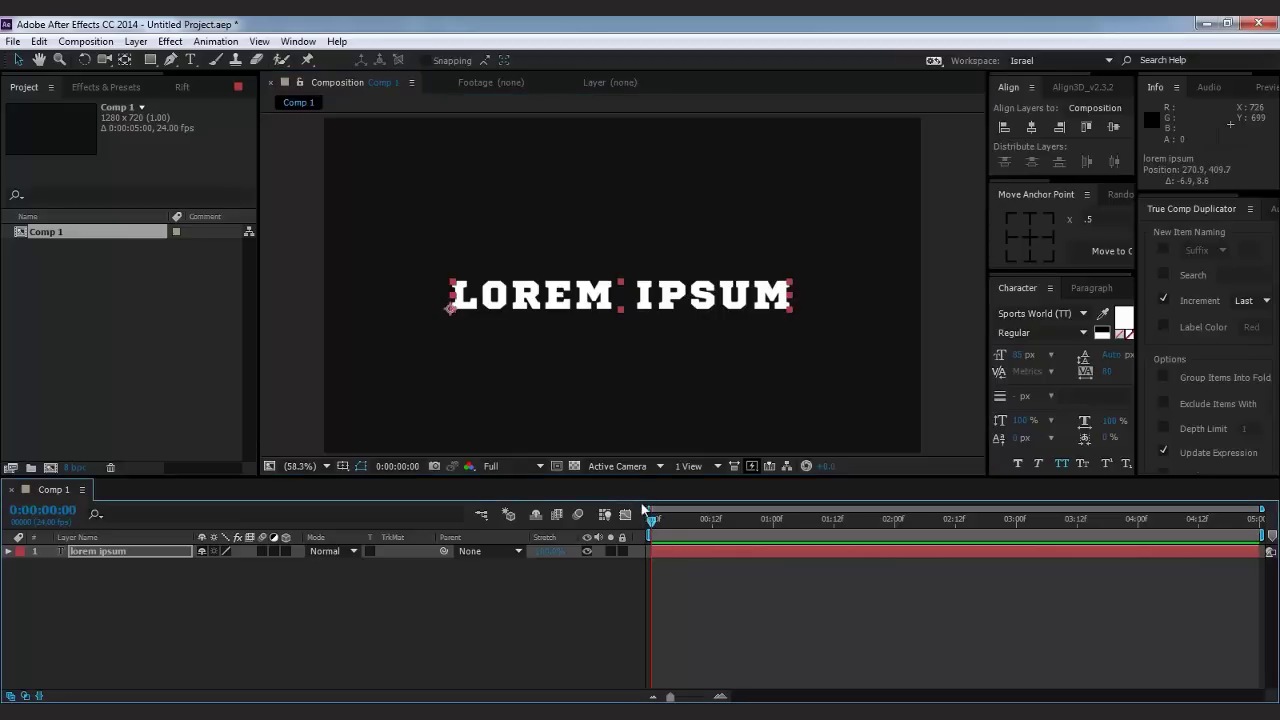
Browse the layer's Transform properties (Opacity, Rotation, Scale), then collapse Transform.
{"action": "left_click", "coordinate": [8, 551]}
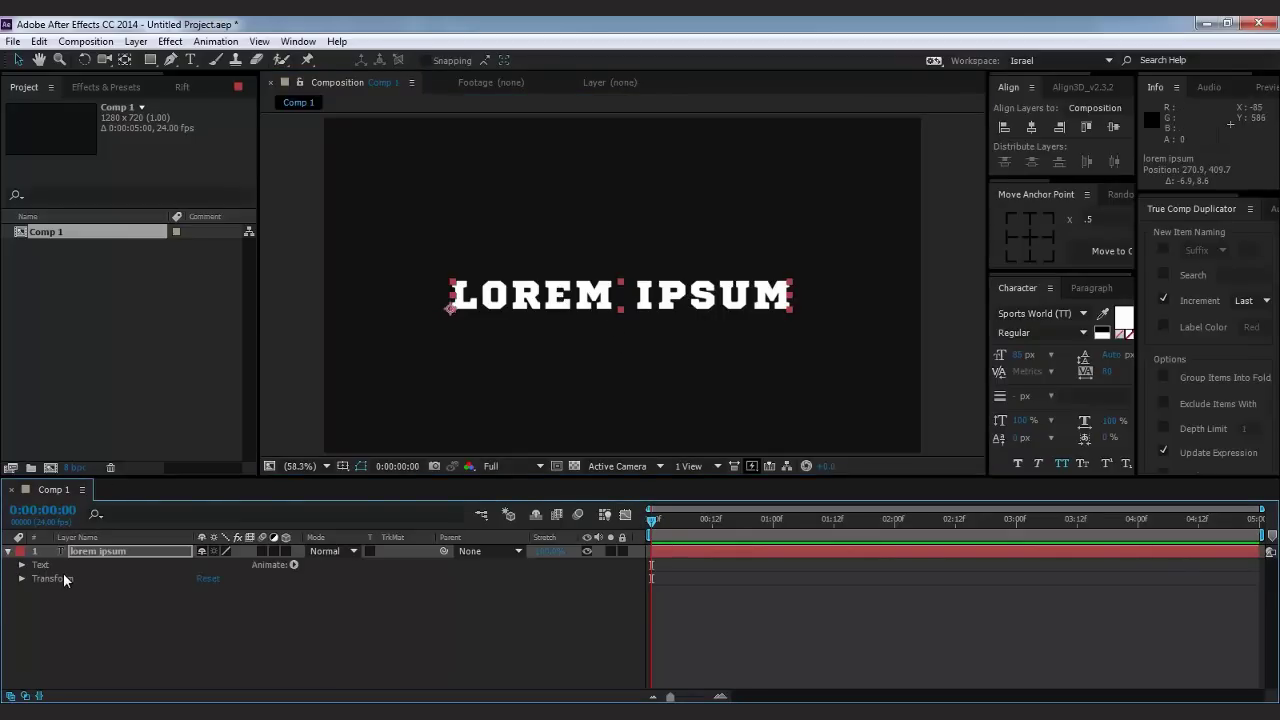
{"action": "left_click", "coordinate": [110, 550]}
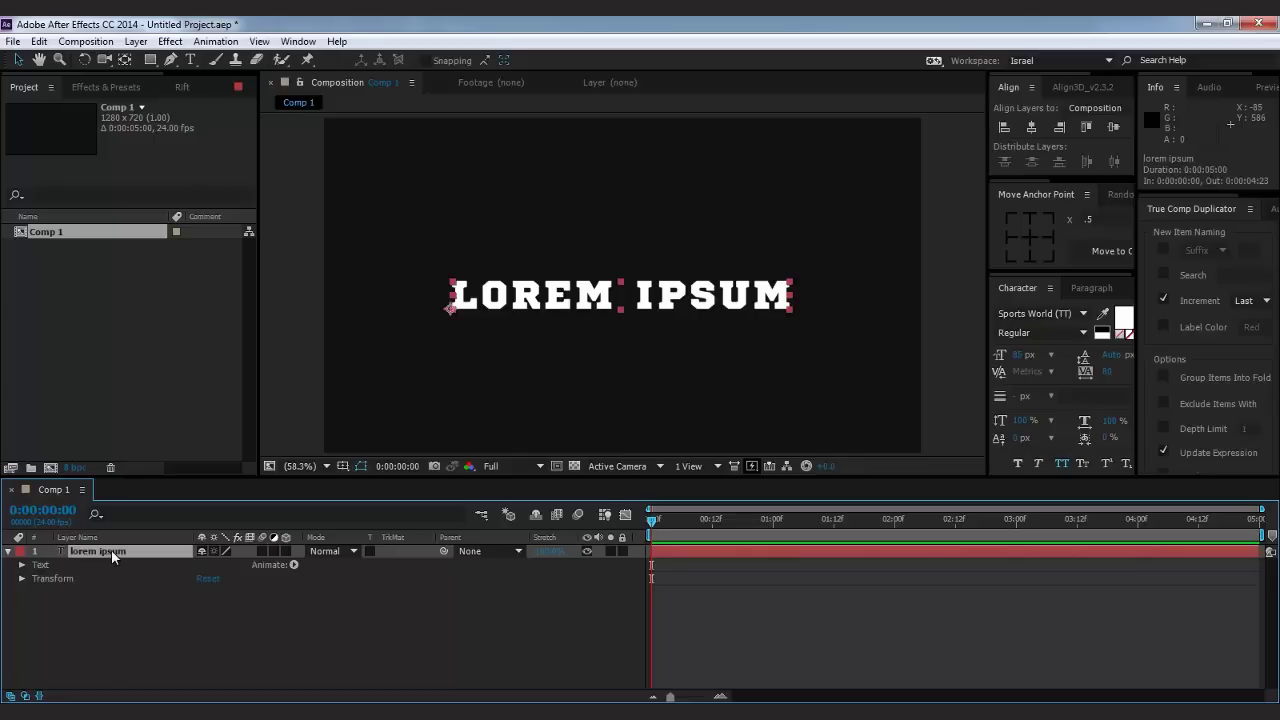
{"action": "left_click", "coordinate": [57, 577]}
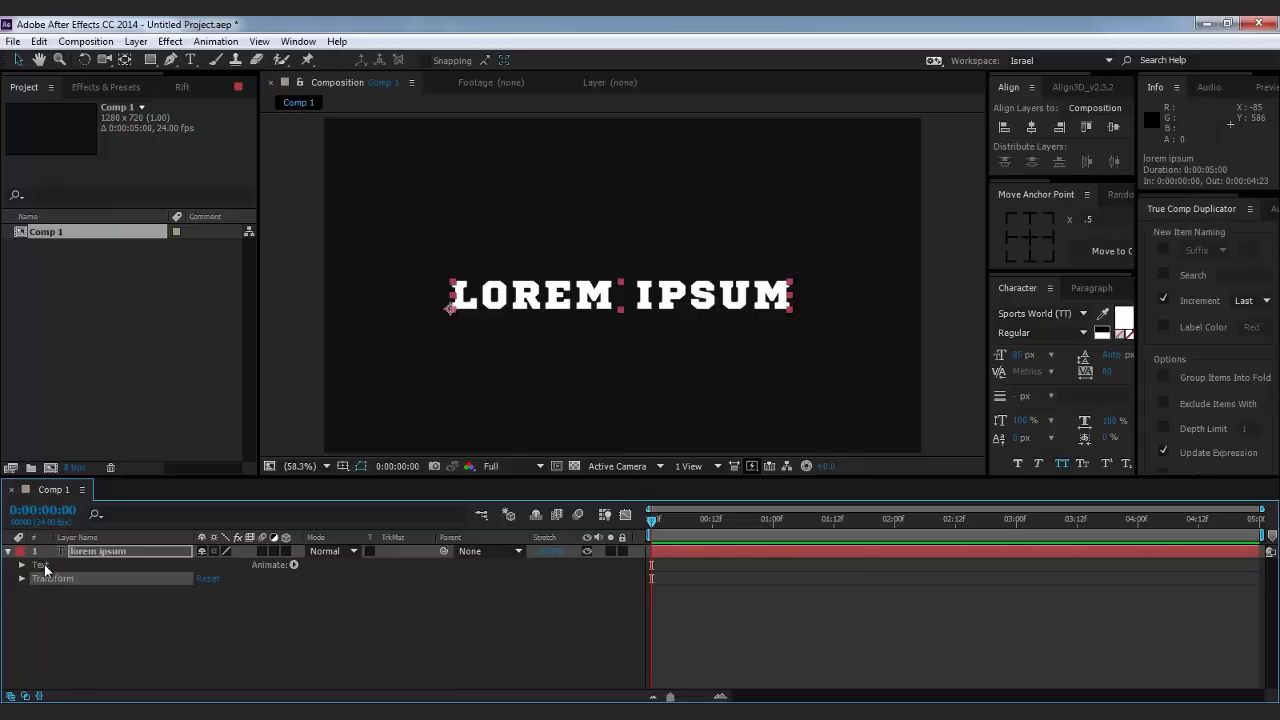
{"action": "left_click", "coordinate": [22, 579]}
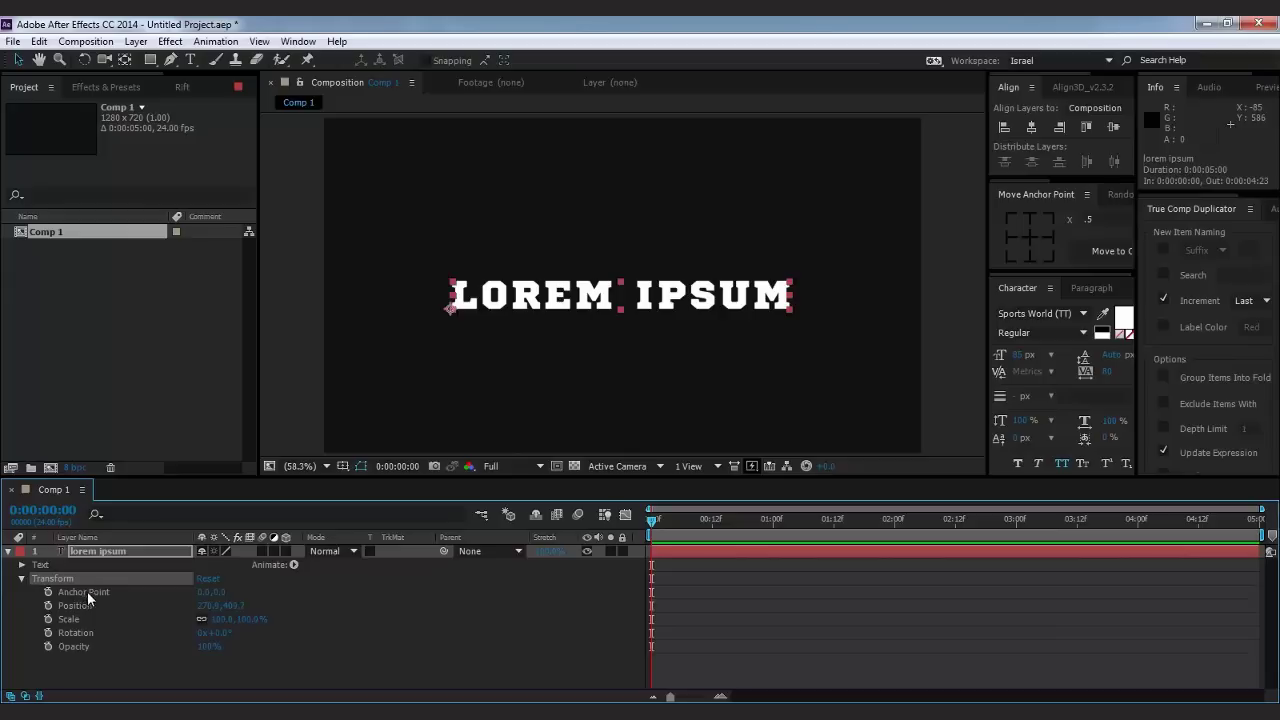
{"action": "left_click", "coordinate": [77, 644]}
{"action": "left_click", "coordinate": [80, 632]}
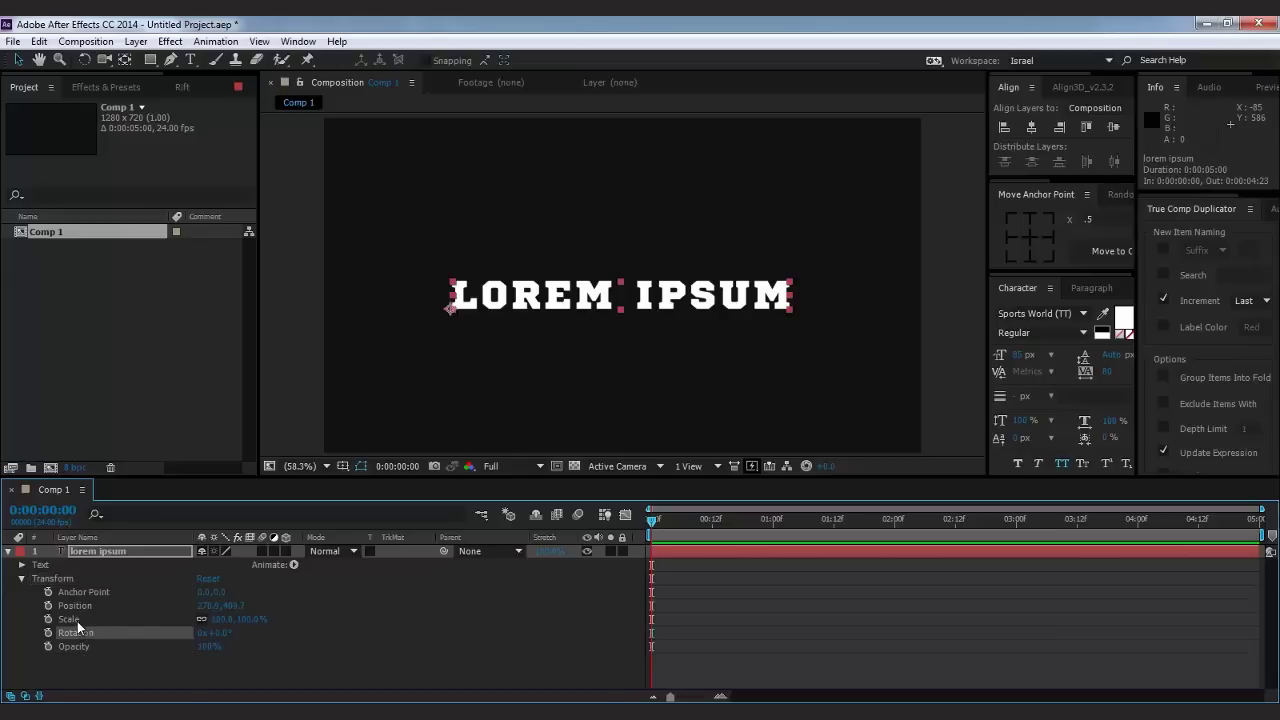
{"action": "left_click", "coordinate": [77, 621]}
{"action": "left_click", "coordinate": [18, 581]}
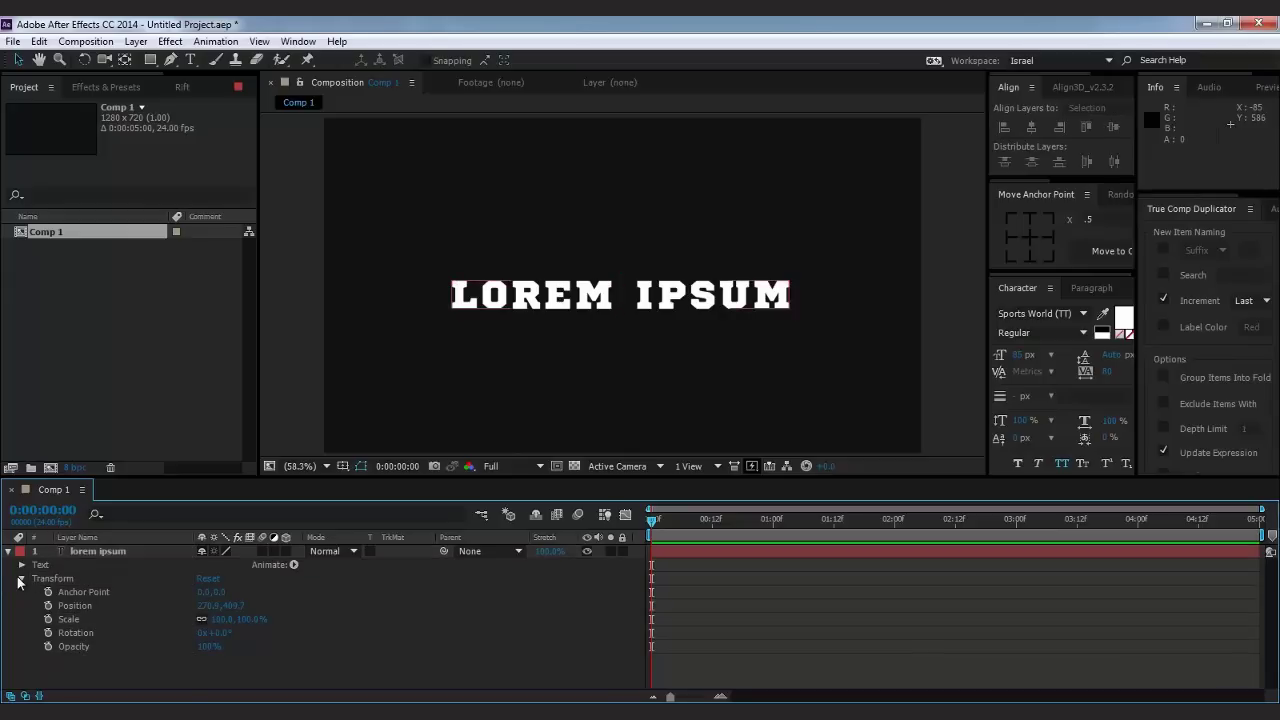
{"action": "left_click", "coordinate": [20, 579]}
Expand the layer's Text group and select Source Text.
{"action": "left_click", "coordinate": [22, 566]}
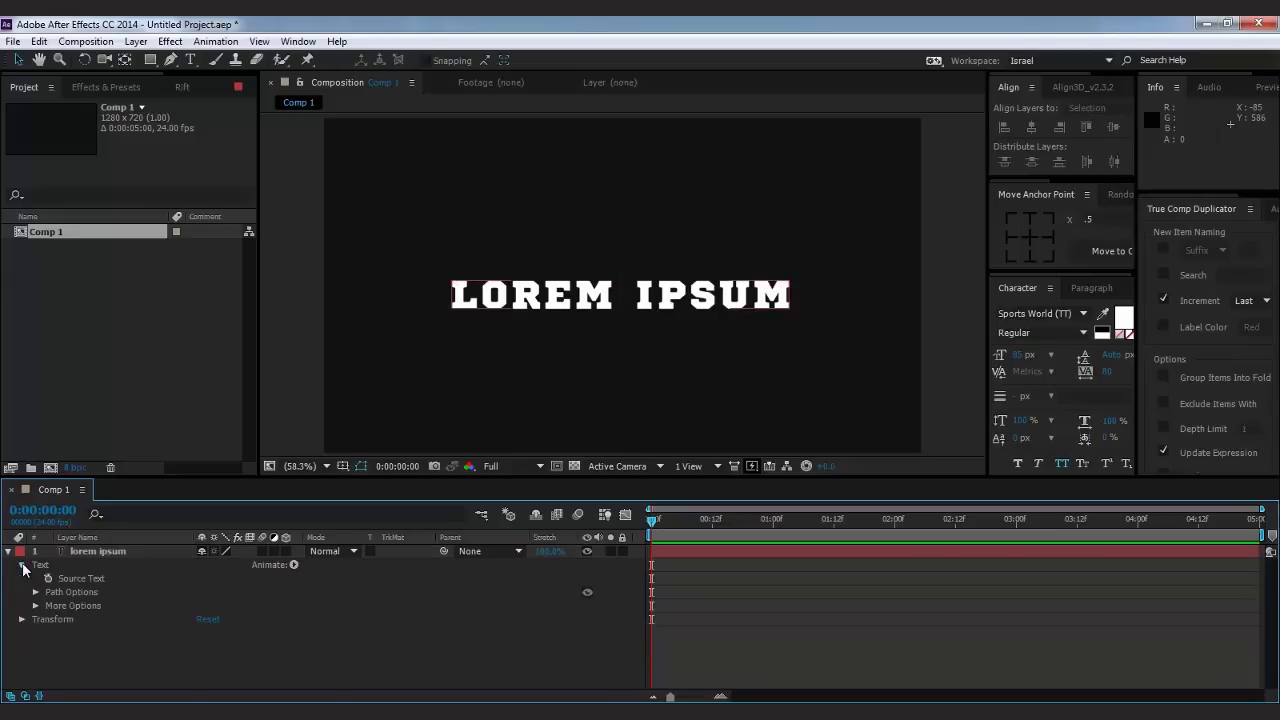
{"action": "left_click", "coordinate": [120, 566]}
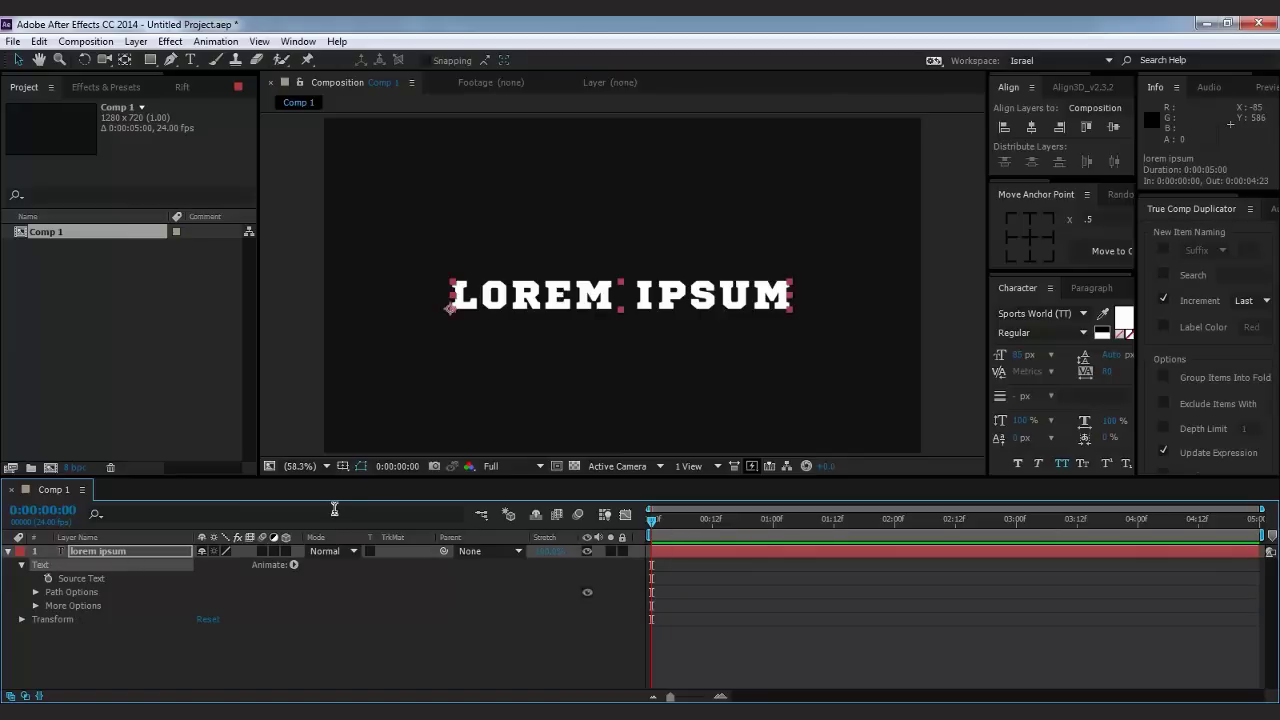
{"action": "left_click", "coordinate": [70, 579]}
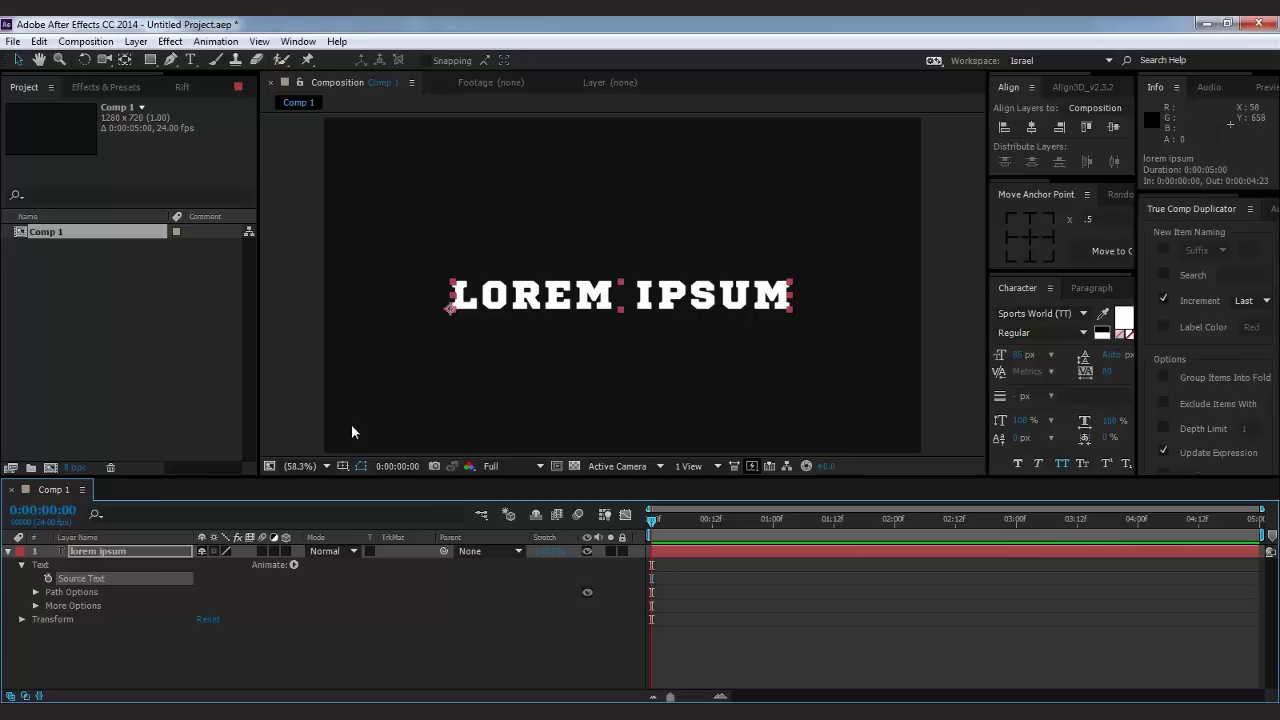
{"action": "left_click", "coordinate": [48, 578]}
{"action": "mouse_move", "coordinate": [652, 521]}
{"action": "left_mouse_down"}
{"action": "mouse_move", "coordinate": [700, 522]}
{"action": "mouse_move", "coordinate": [687, 522]}
{"action": "left_mouse_up"}
{"action": "double_click", "coordinate": [607, 304]}
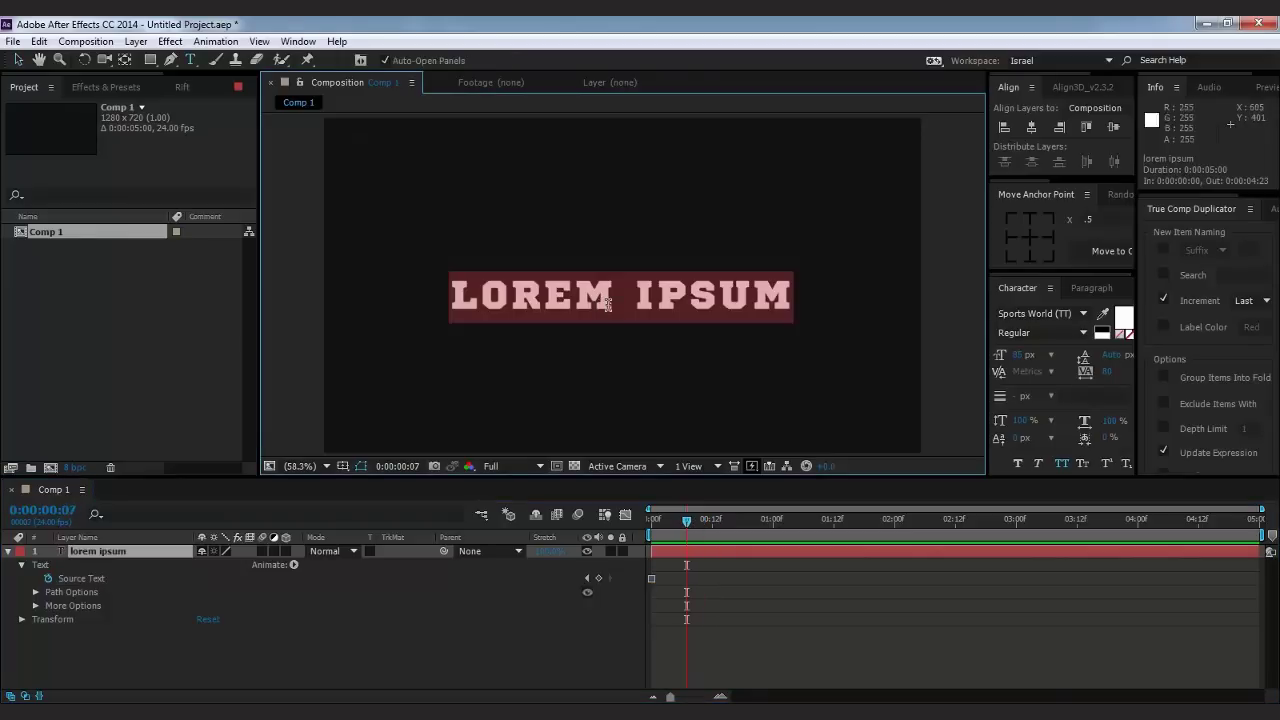
{"action": "left_click_drag", "start_coordinate": [636, 300], "coordinate": [282, 304]}
{"action": "key", "text": "BackSpace"}
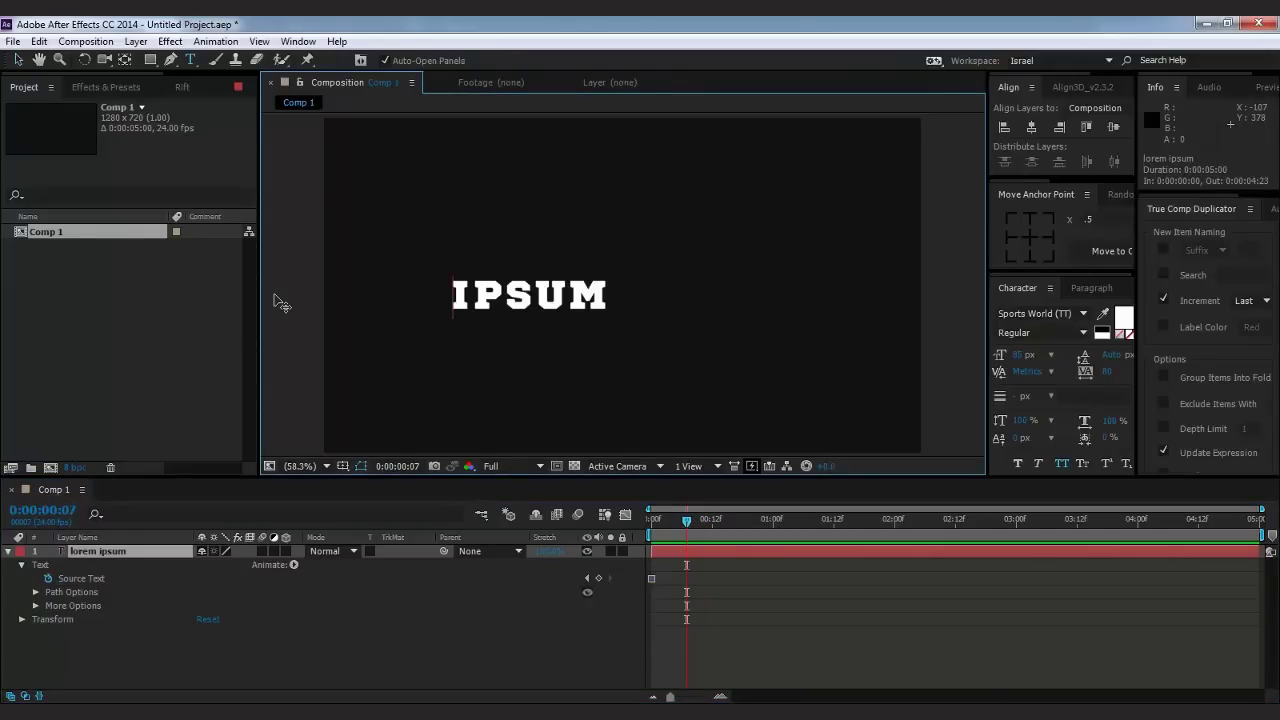
{"action": "key", "text": "KP_Enter"}
{"action": "mouse_move", "coordinate": [673, 518]}
{"action": "left_mouse_down"}
{"action": "mouse_move", "coordinate": [700, 522]}
{"action": "mouse_move", "coordinate": [666, 538]}
{"action": "mouse_move", "coordinate": [693, 544]}
{"action": "left_mouse_up"}
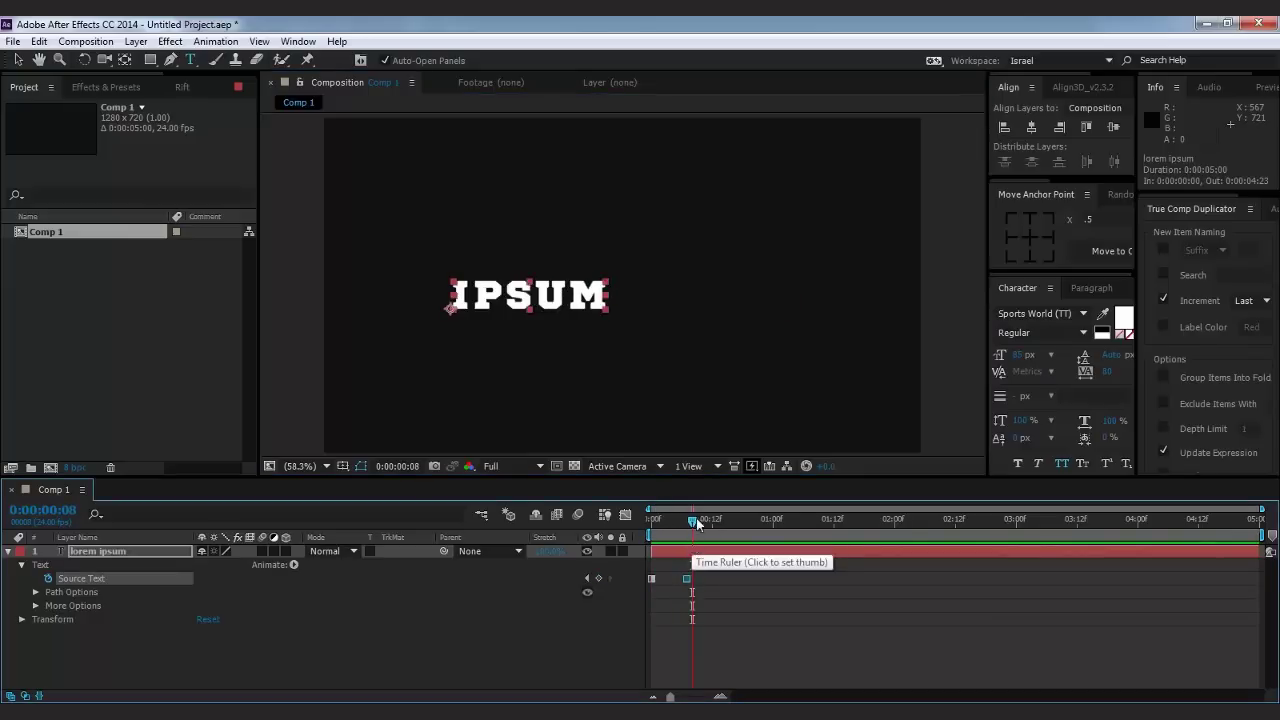
{"action": "left_click_drag", "start_coordinate": [691, 524], "coordinate": [677, 533]}
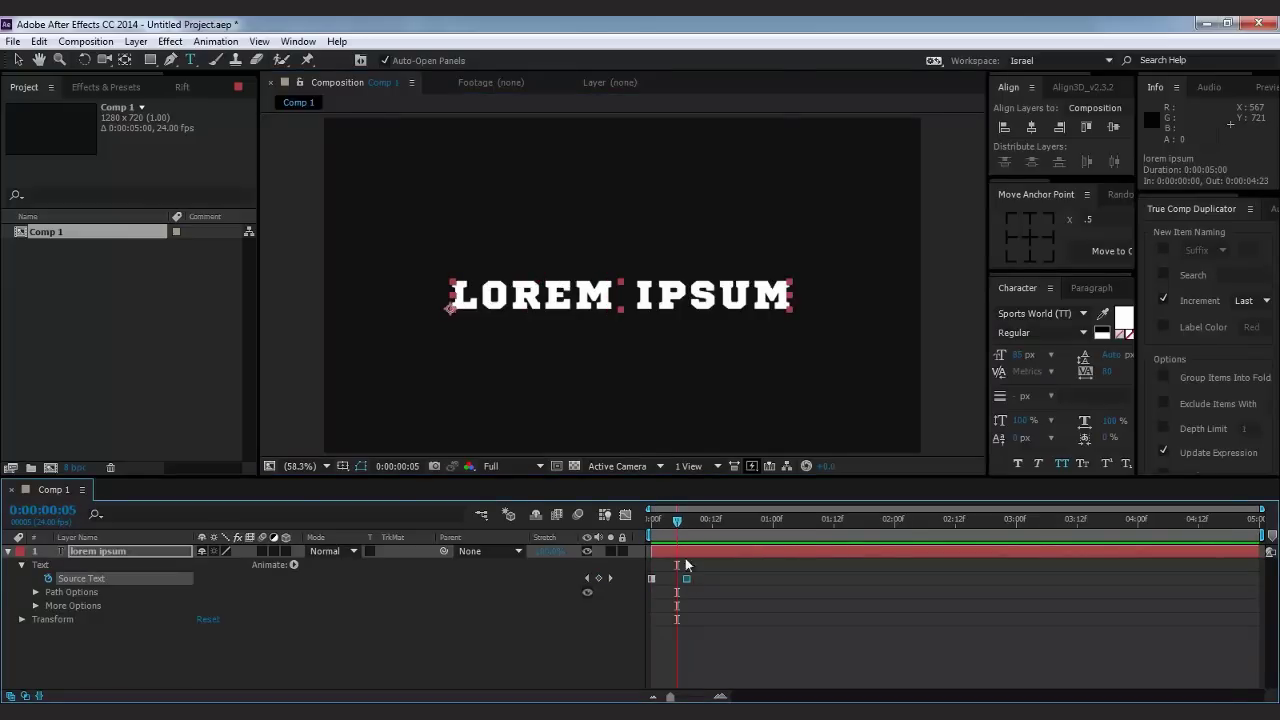
{"action": "left_click", "coordinate": [48, 578]}
{"action": "left_click_drag", "start_coordinate": [673, 524], "coordinate": [652, 524]}
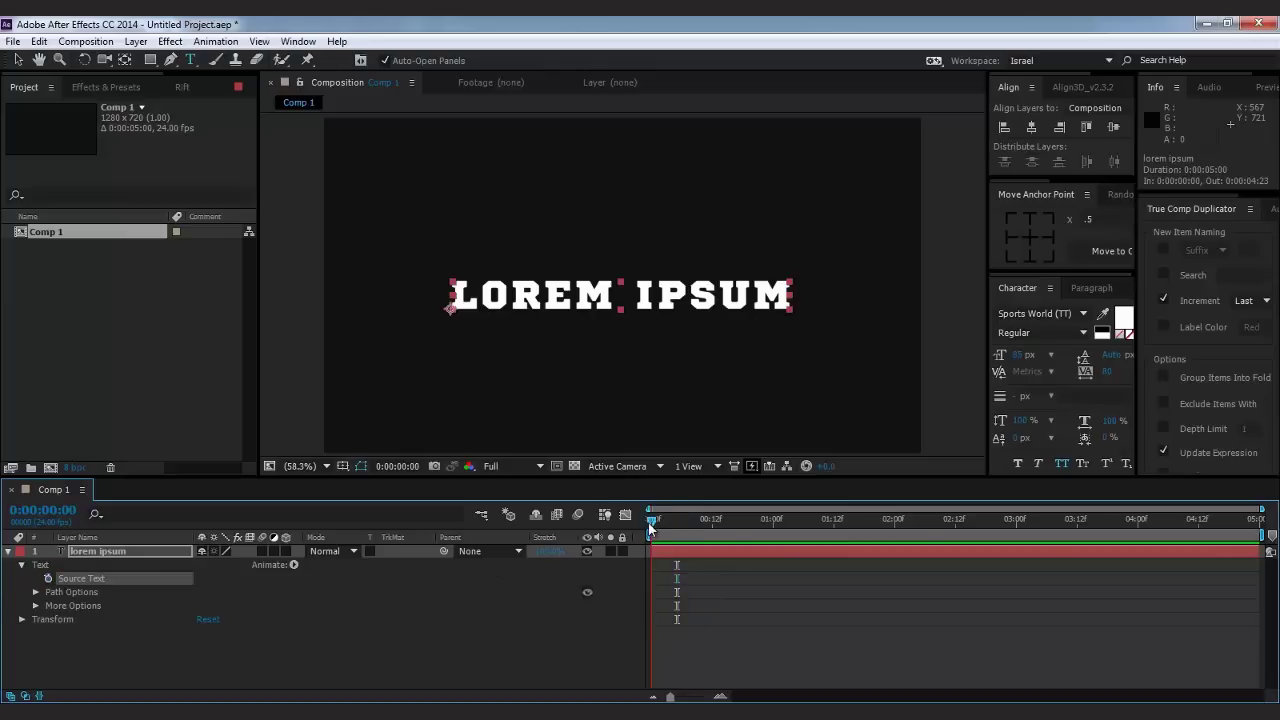
{"action": "left_click", "coordinate": [113, 596]}
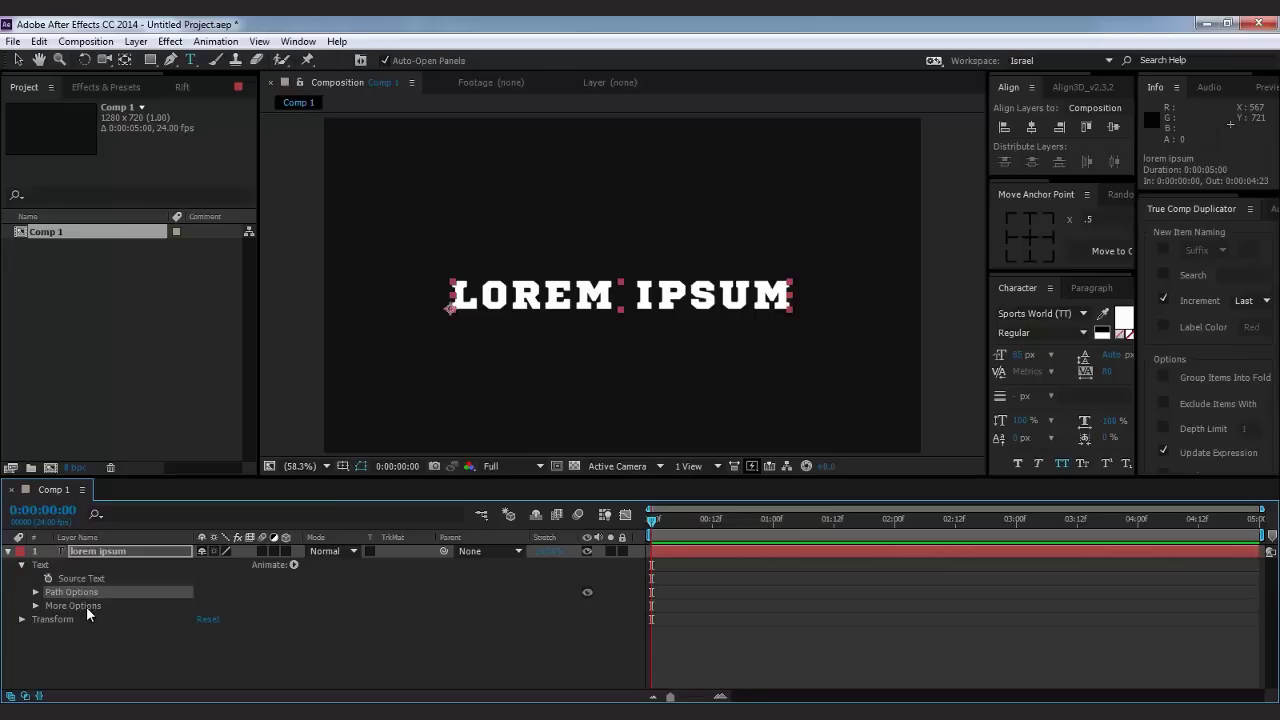
{"action": "left_click", "coordinate": [86, 606]}
{"action": "left_click", "coordinate": [89, 592]}
{"action": "left_click", "coordinate": [87, 606]}
{"action": "left_click", "coordinate": [89, 592]}
{"action": "left_click", "coordinate": [86, 567]}
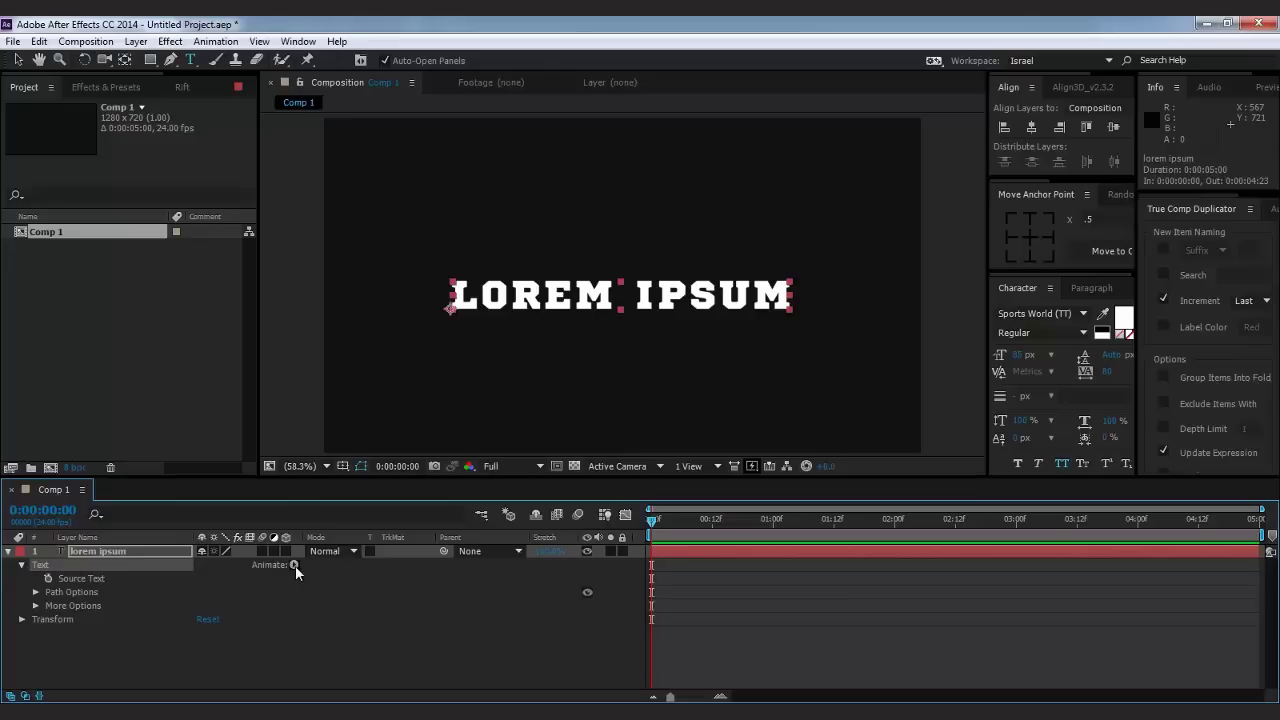
Add a Position animator to the text and inspect Animator 1's Range Selector and Position.
{"action": "left_click", "coordinate": [295, 565]}
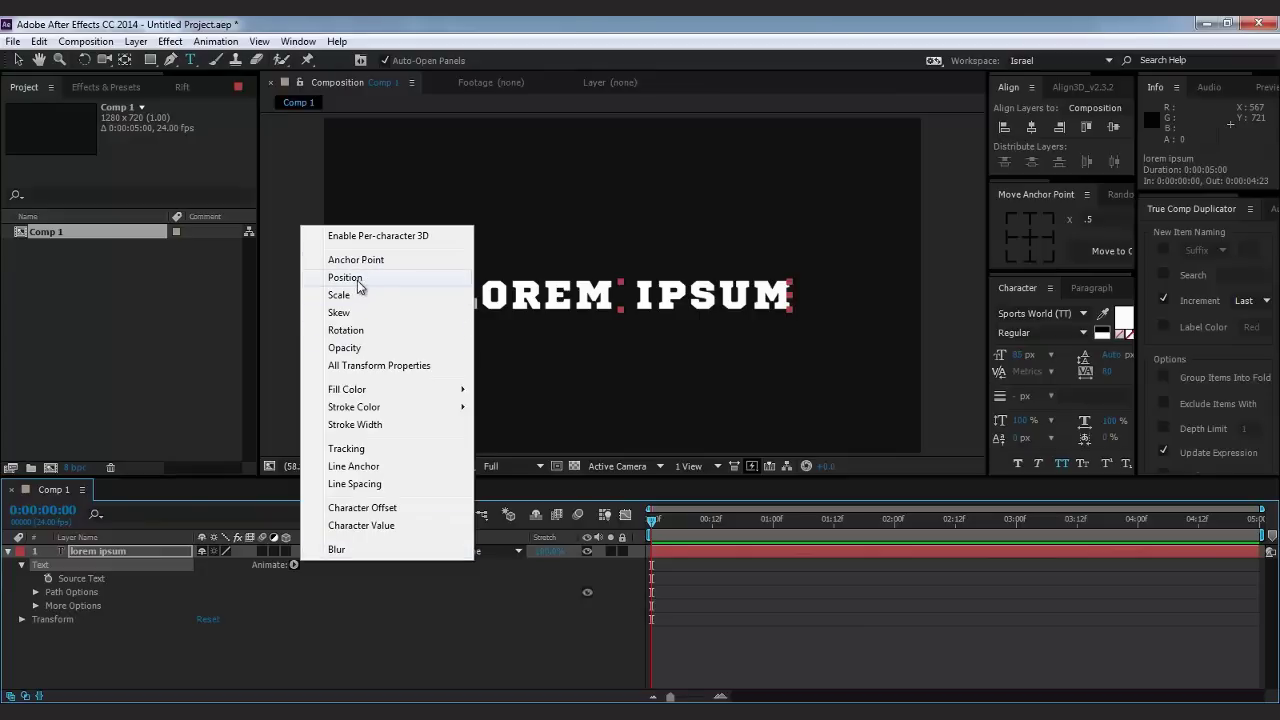
{"action": "left_click", "coordinate": [345, 278]}
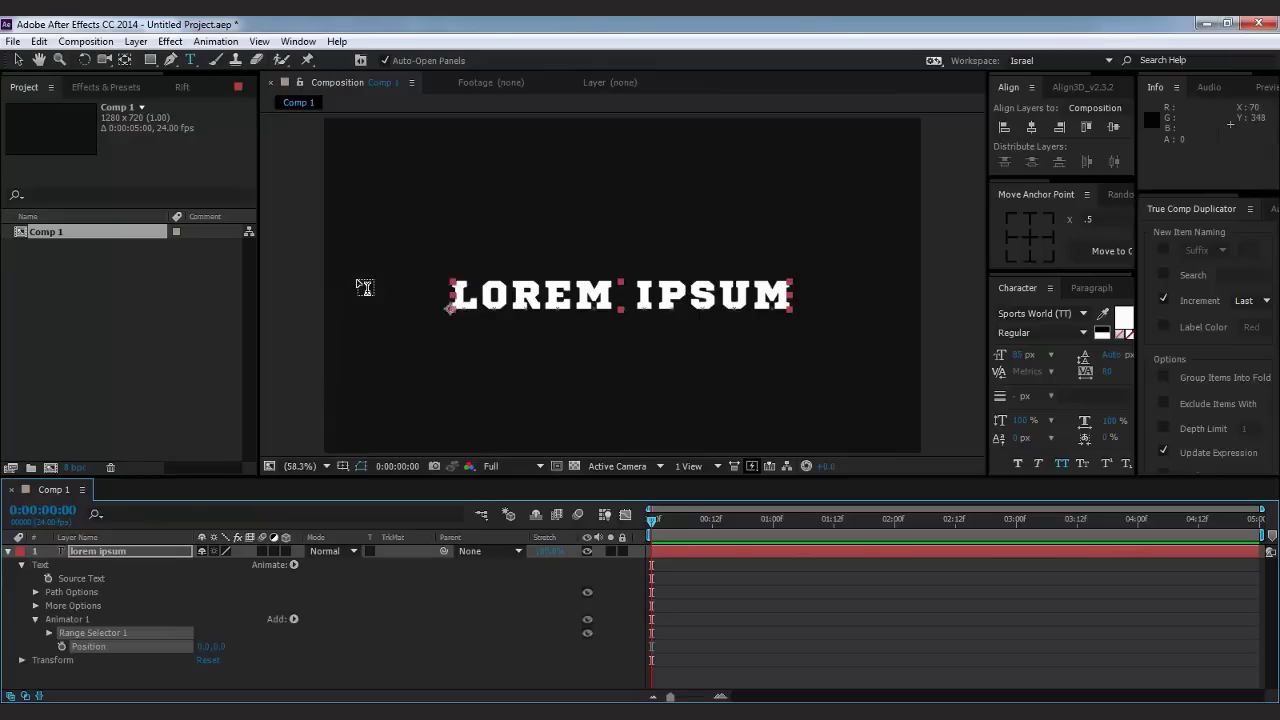
{"action": "left_click", "coordinate": [80, 618]}
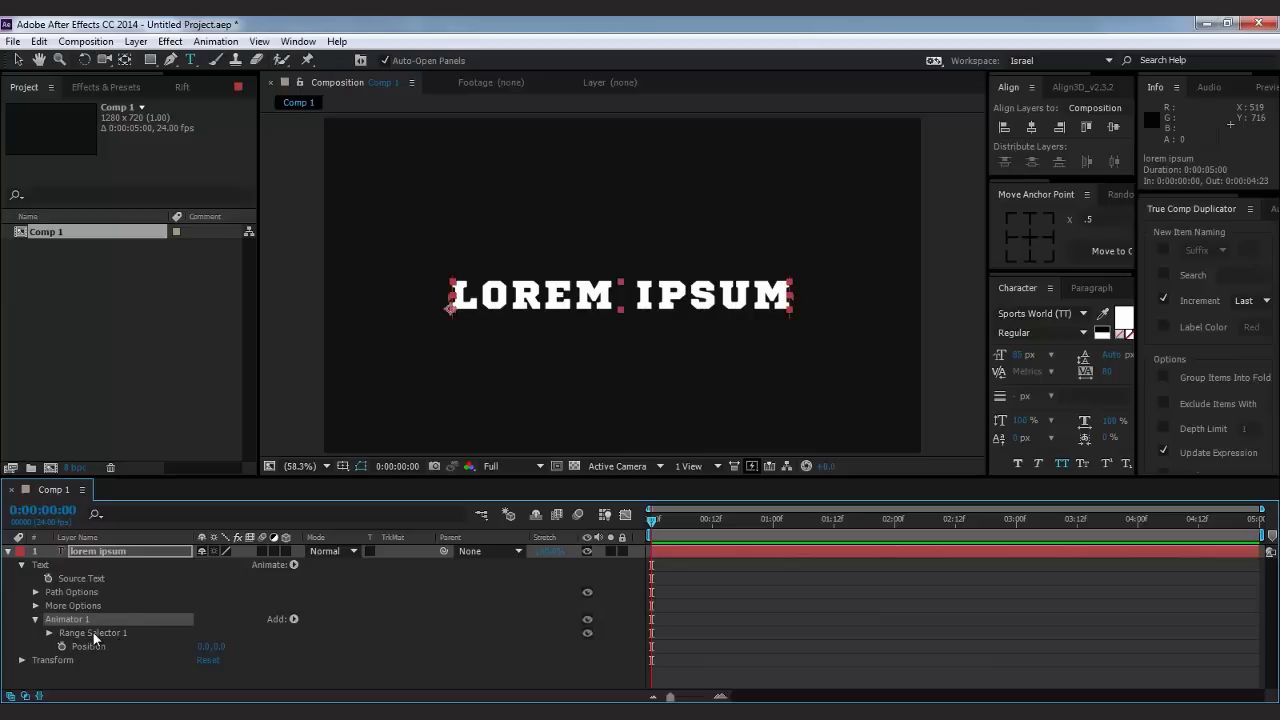
{"action": "left_click", "coordinate": [113, 633]}
{"action": "left_click", "coordinate": [93, 645]}
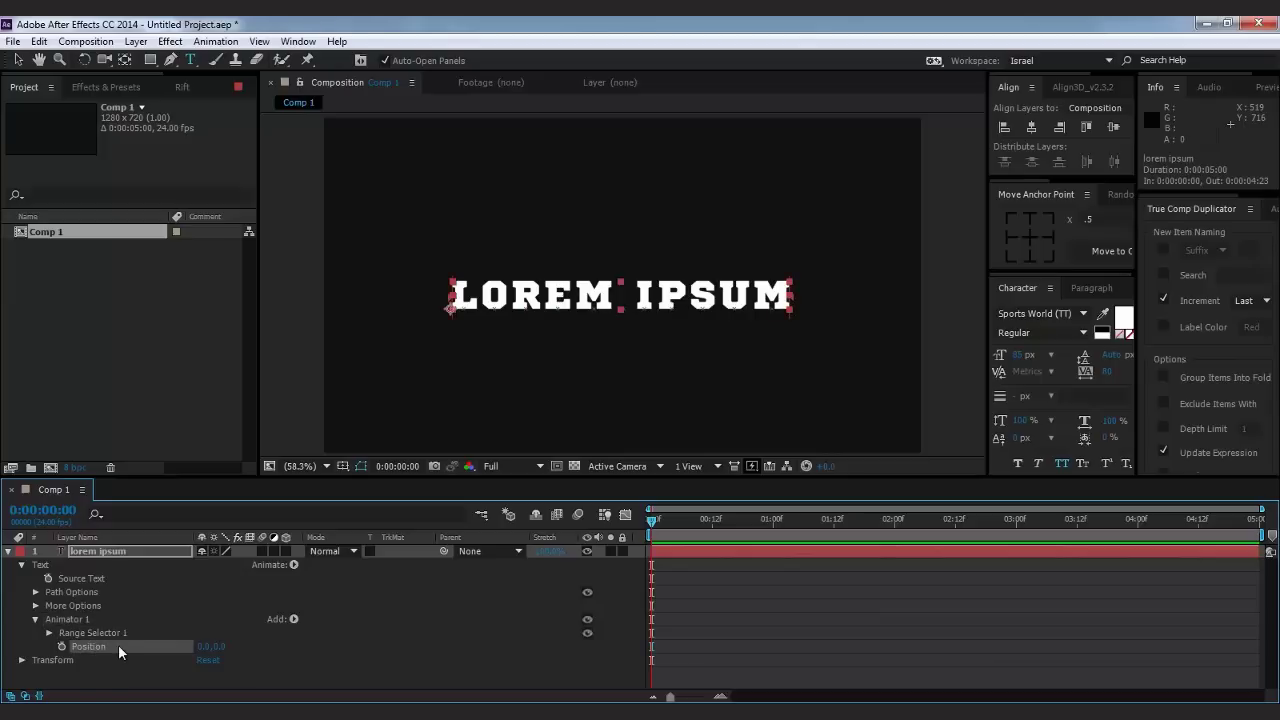
{"action": "left_click", "coordinate": [53, 659]}
{"action": "left_click", "coordinate": [104, 646]}
{"action": "left_click", "coordinate": [36, 620]}
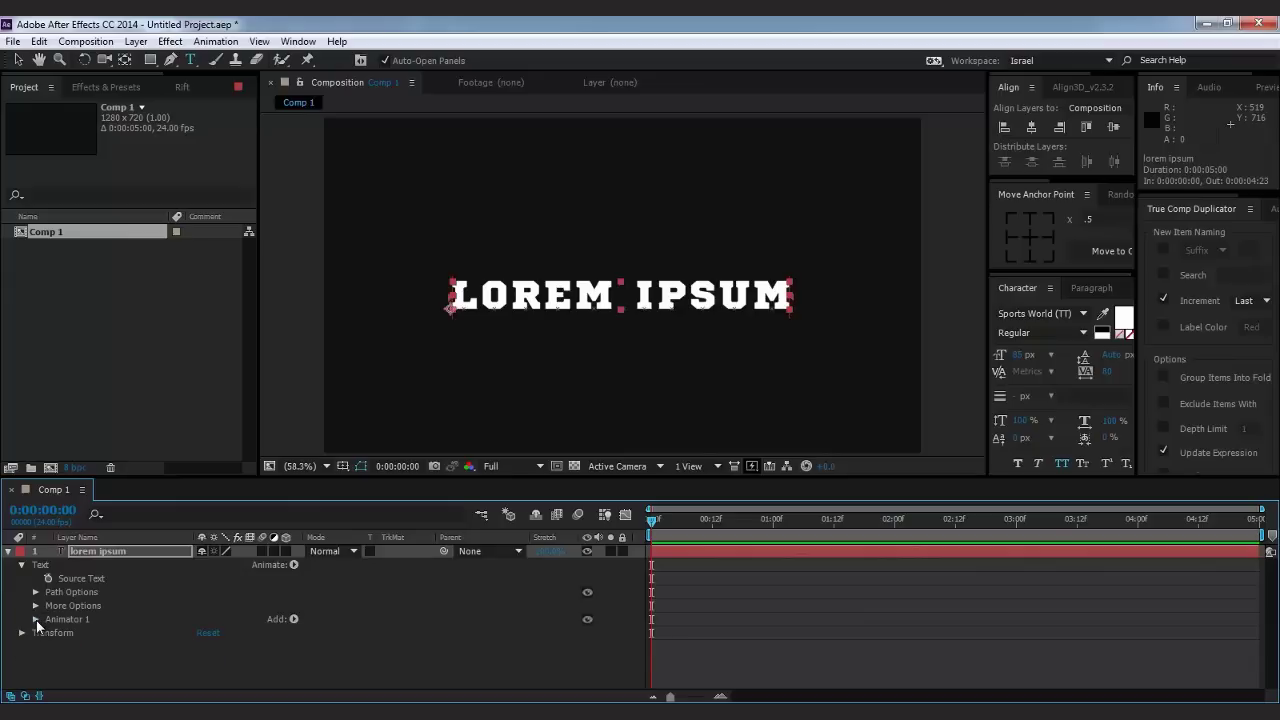
Inspect the layer's own Transform Rotation and Position, then collapse Transform.
{"action": "left_click", "coordinate": [21, 633]}
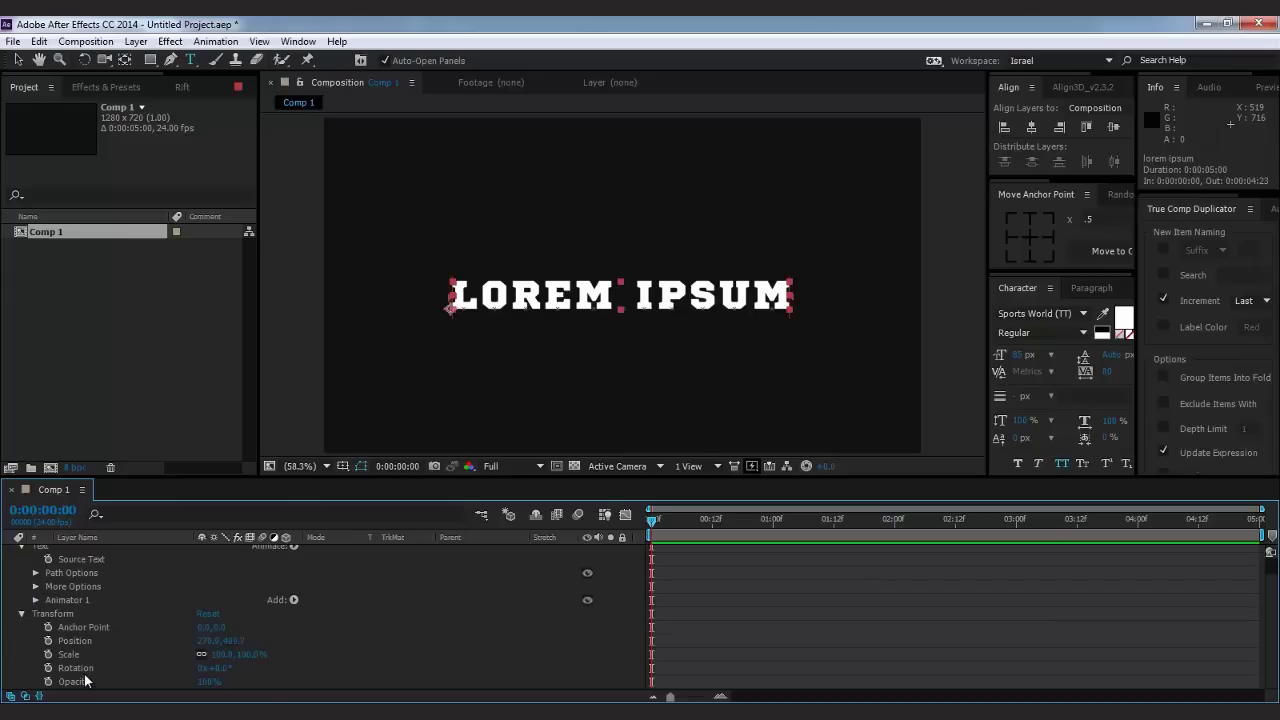
{"action": "left_click", "coordinate": [85, 668]}
{"action": "left_click", "coordinate": [81, 642]}
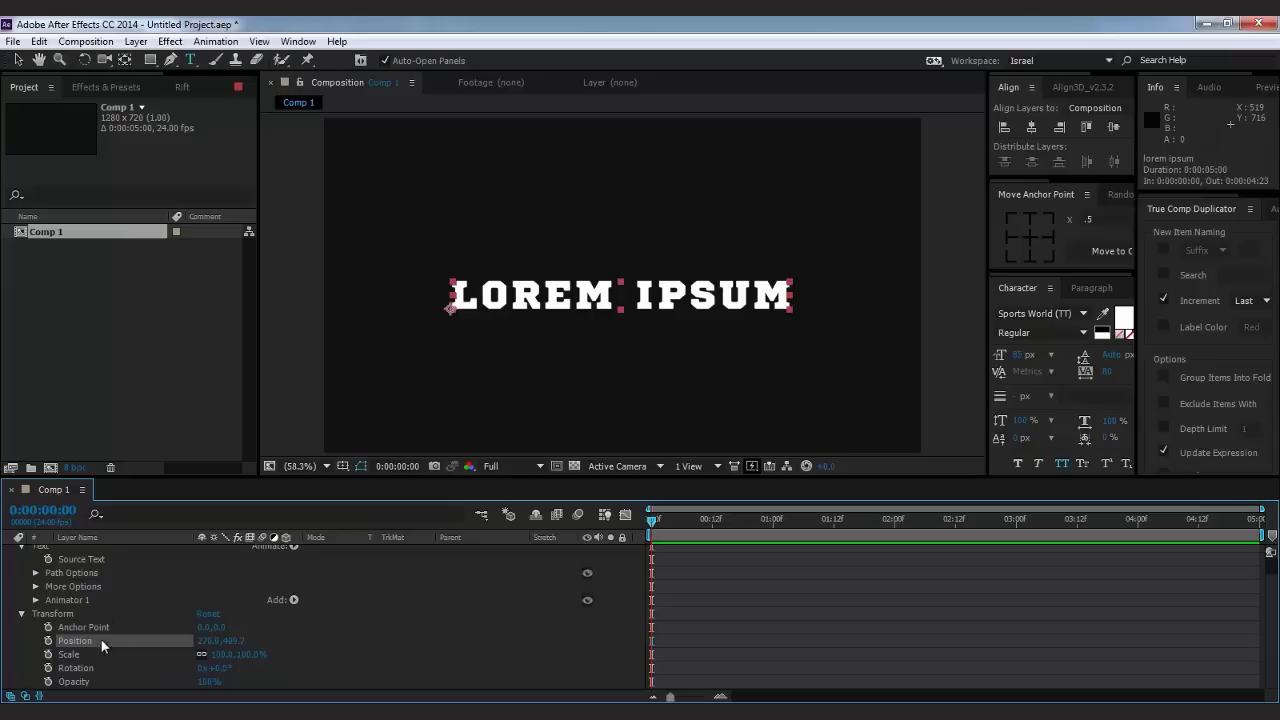
{"action": "left_click", "coordinate": [21, 614]}
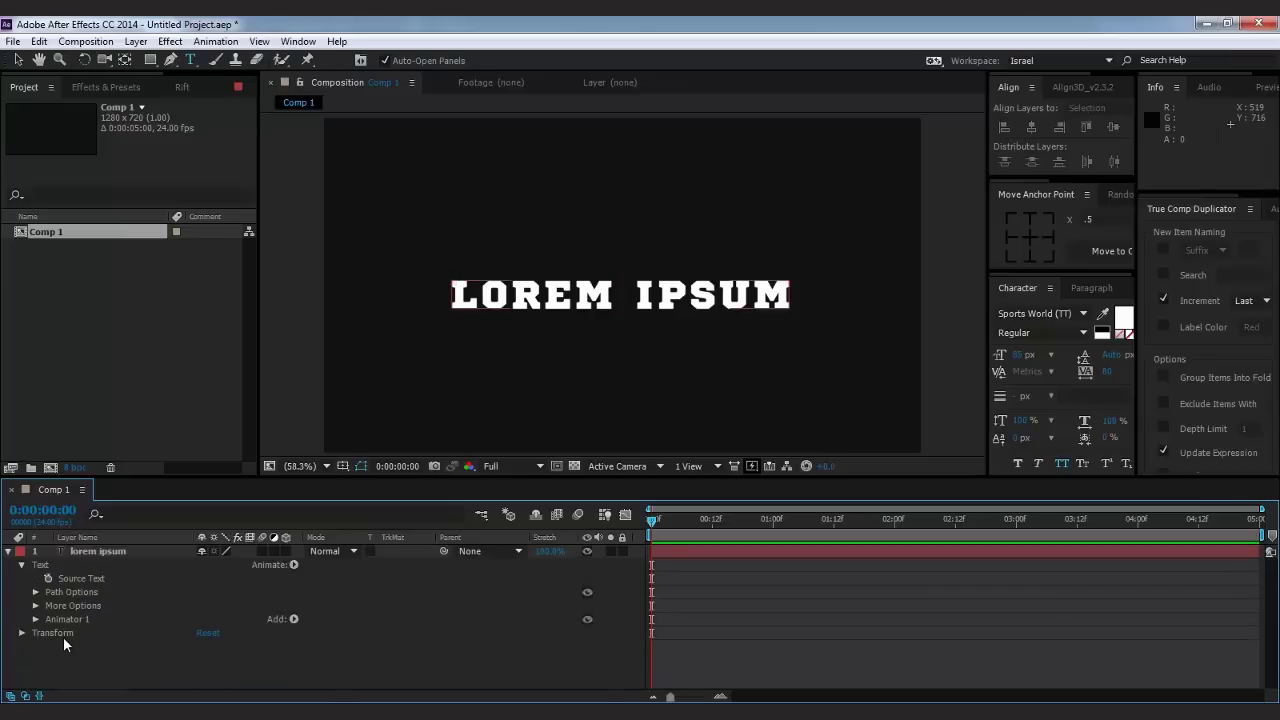
{"action": "left_click", "coordinate": [63, 637]}
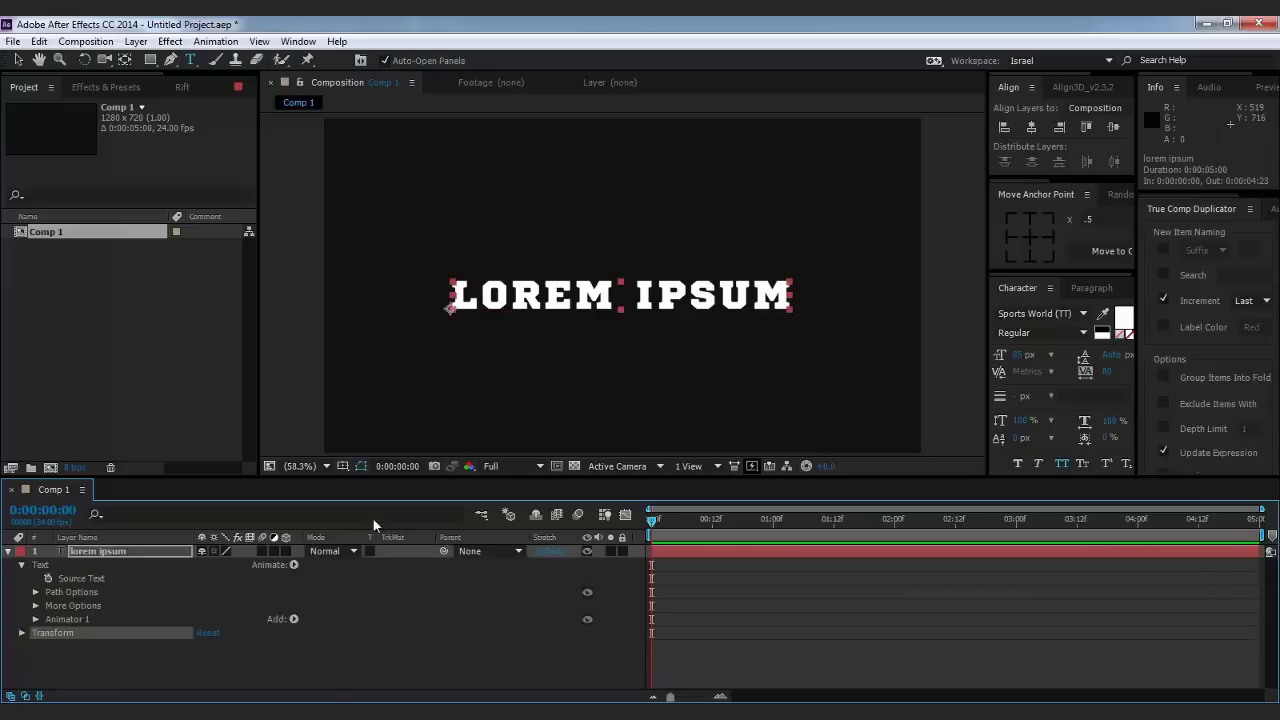
Reopen Animator 1 and expand Range Selector 1 to reveal Start, End and Offset.
{"action": "left_click", "coordinate": [36, 622]}
{"action": "left_click", "coordinate": [80, 623]}
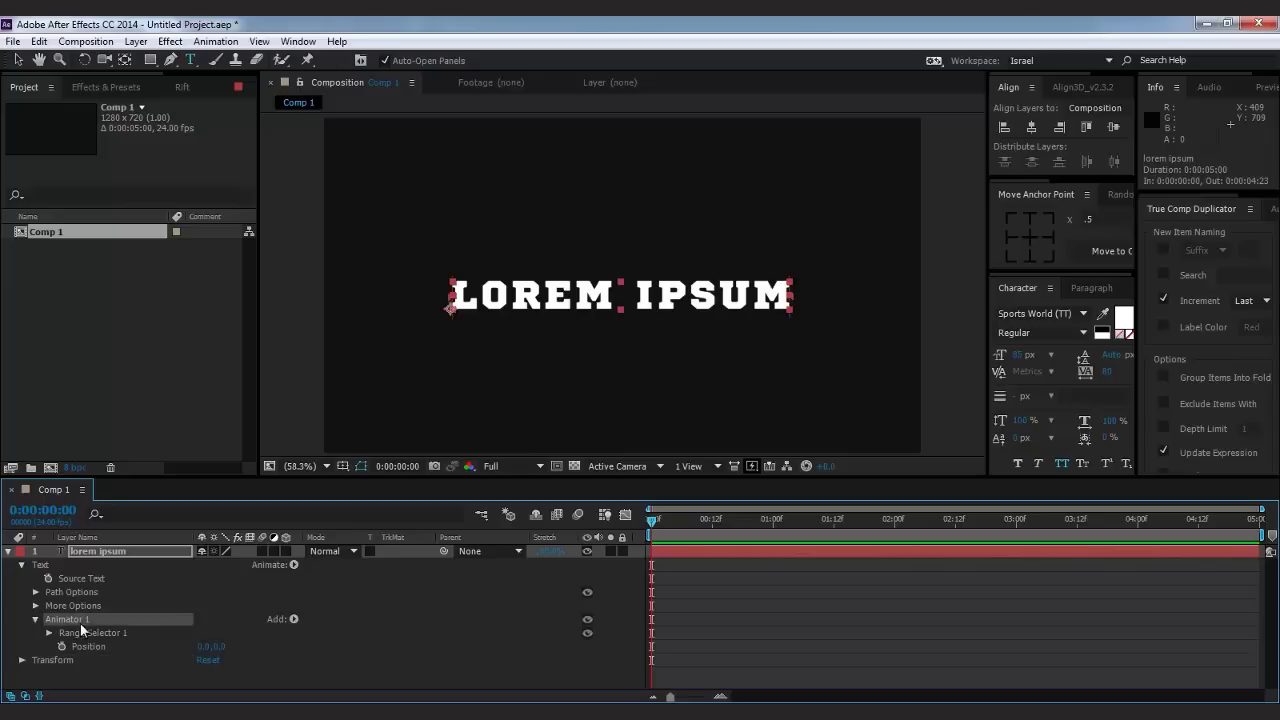
{"action": "left_click", "coordinate": [93, 646]}
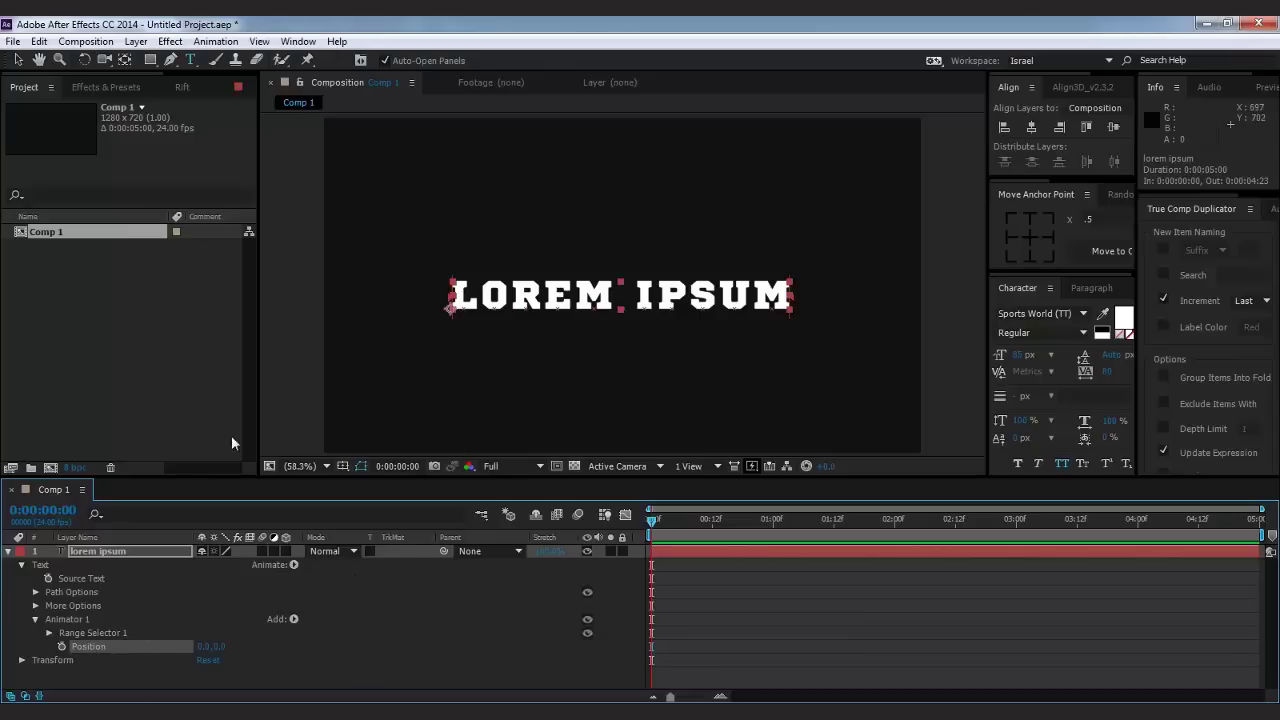
{"action": "left_click", "coordinate": [57, 636]}
{"action": "left_click", "coordinate": [48, 633]}
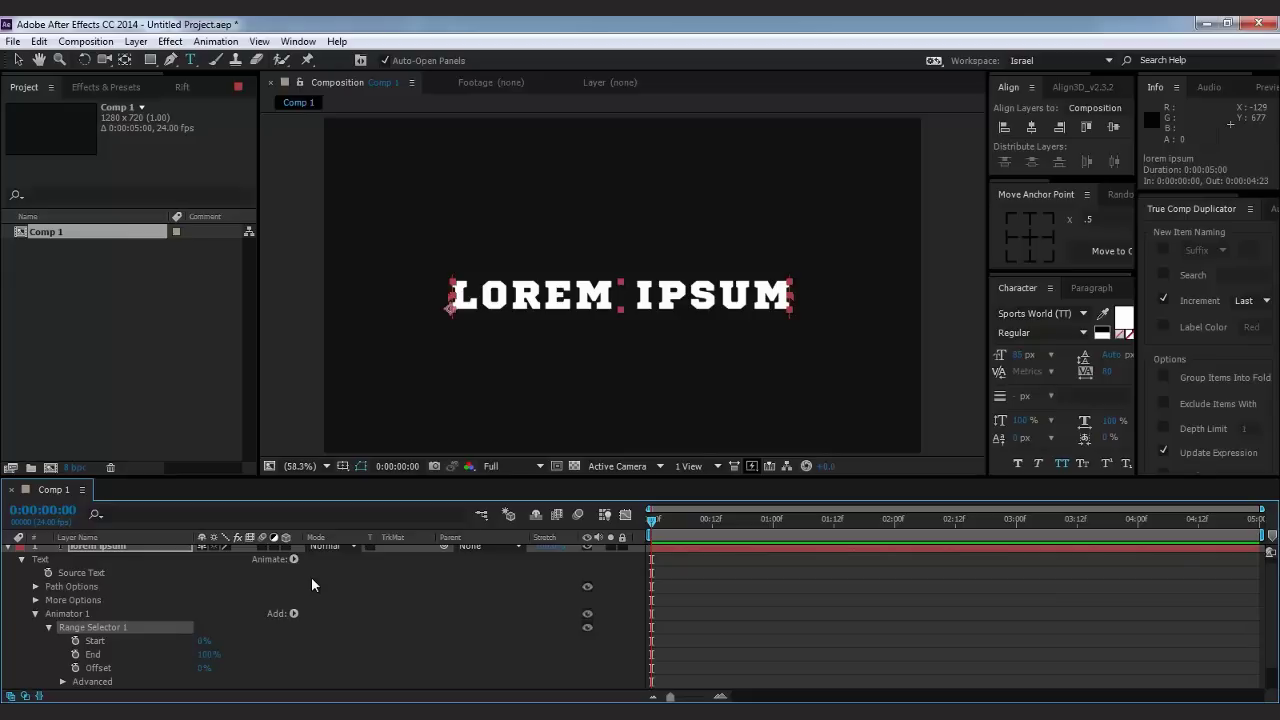
{"action": "scroll", "coordinate": [220, 609], "scroll_direction": "down", "scroll_amount": 1}
{"action": "left_click", "coordinate": [90, 668]}
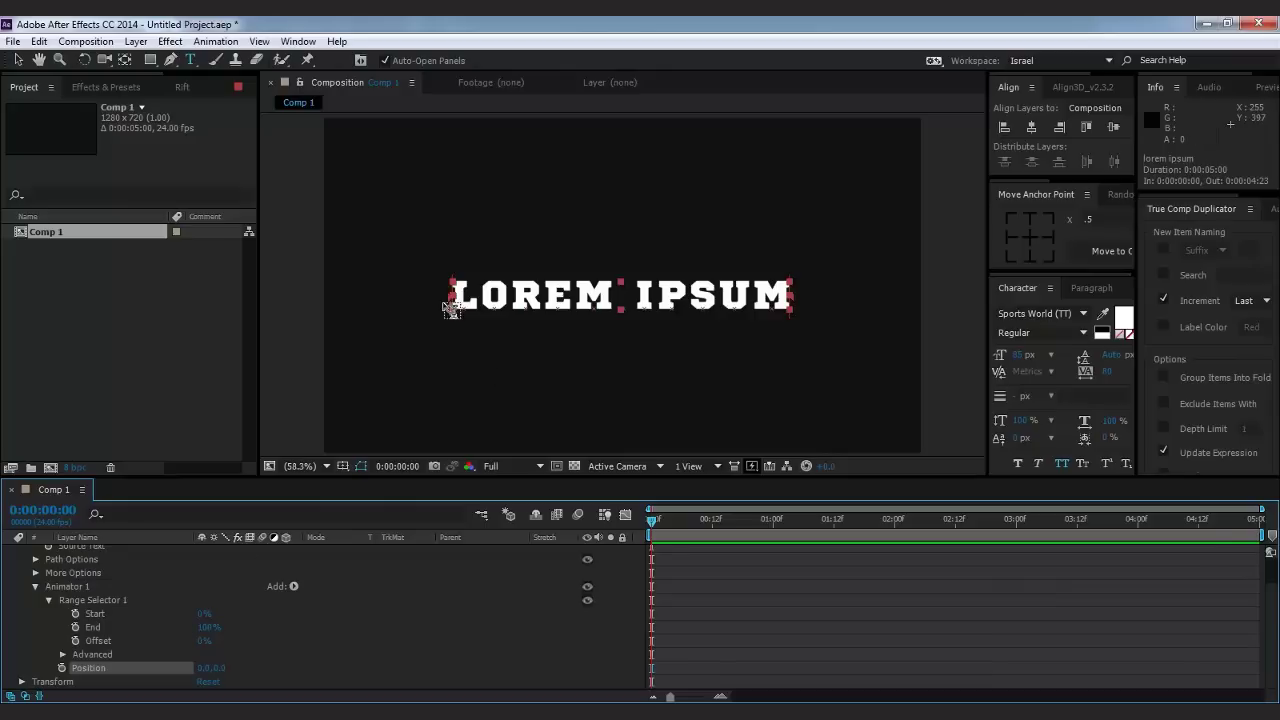
Try the range Start at 30%, reset it to 0%, and lower End to 71%.
{"action": "scroll", "coordinate": [453, 310], "scroll_direction": "up", "scroll_amount": 4}
{"action": "scroll", "coordinate": [535, 306], "scroll_direction": "down", "scroll_amount": 2}
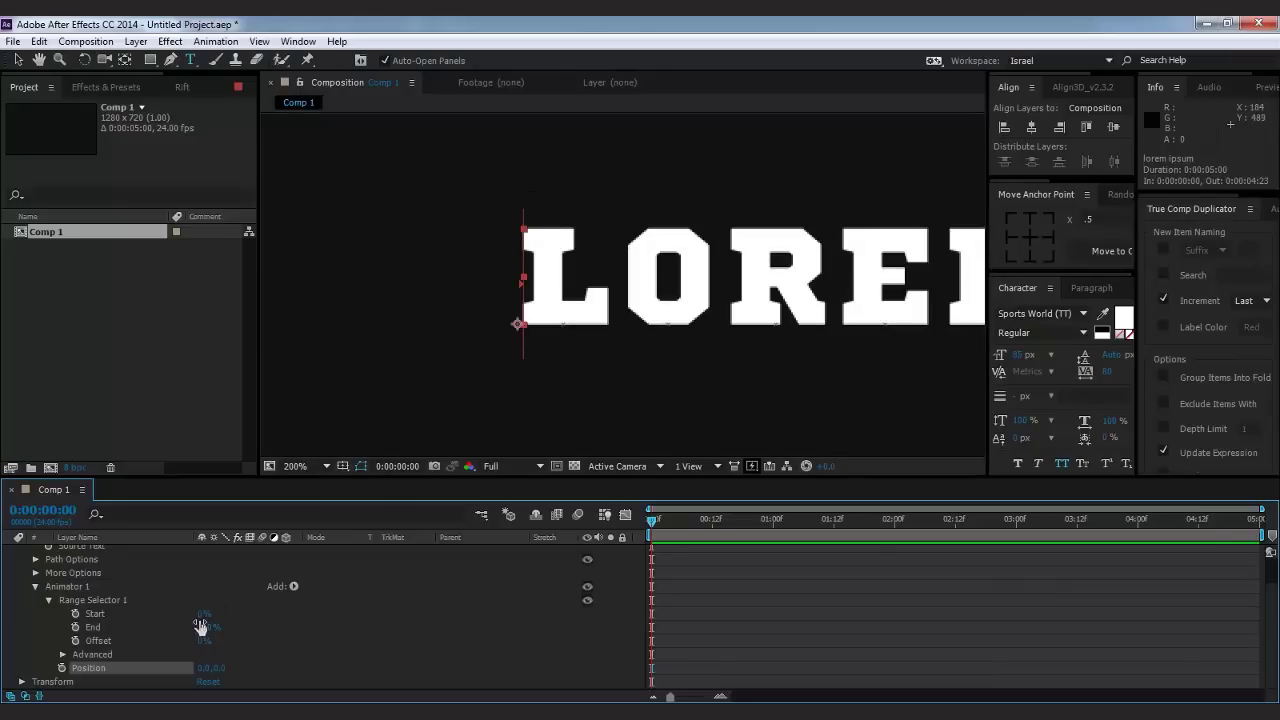
{"action": "left_click", "coordinate": [94, 614]}
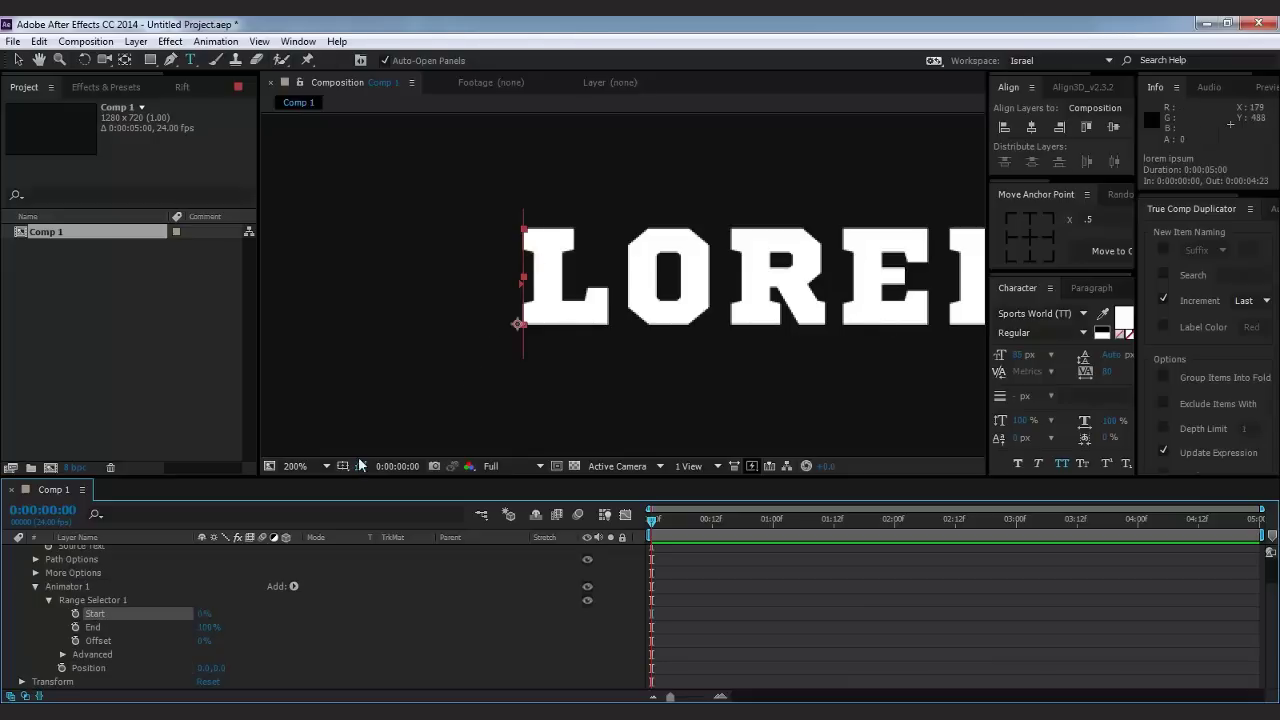
{"action": "left_click_drag", "start_coordinate": [203, 614], "coordinate": [226, 610]}
{"action": "scroll", "coordinate": [780, 320], "scroll_direction": "down", "scroll_amount": 1}
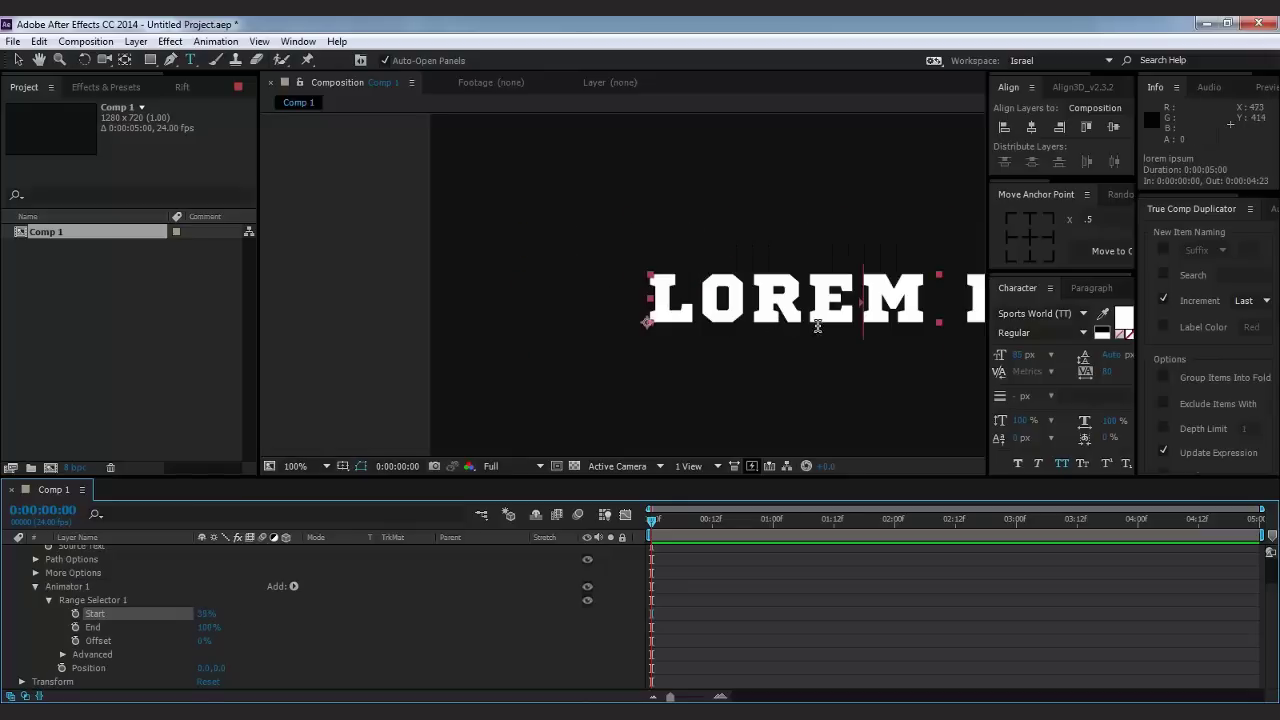
{"action": "left_click_drag", "start_coordinate": [851, 354], "coordinate": [536, 357]}
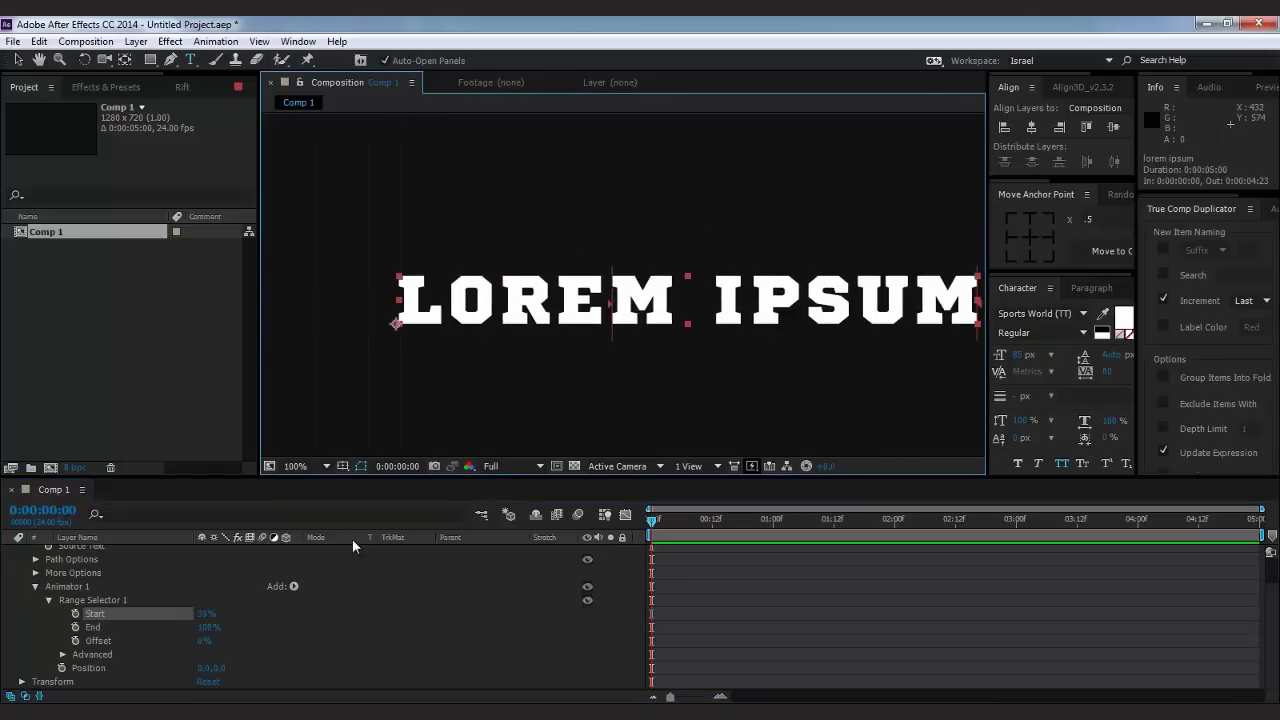
{"action": "left_click_drag", "start_coordinate": [203, 621], "coordinate": [155, 612]}
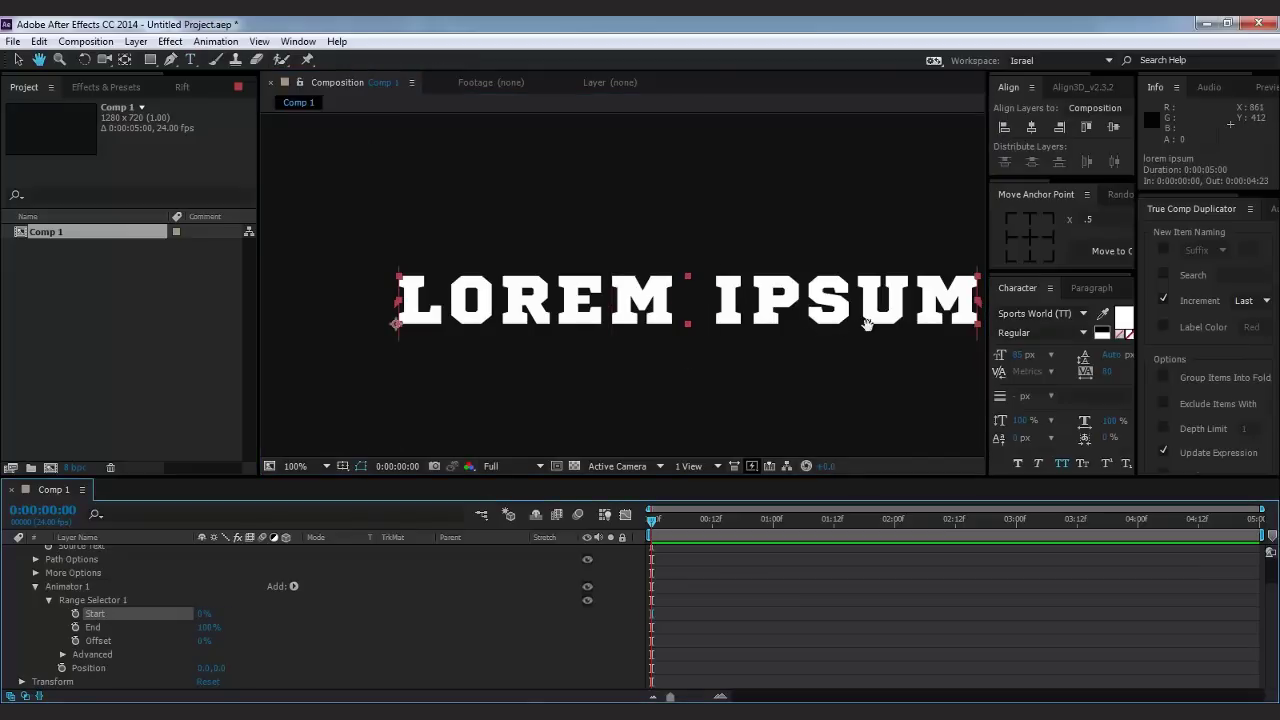
{"action": "left_click_drag", "start_coordinate": [866, 323], "coordinate": [621, 326]}
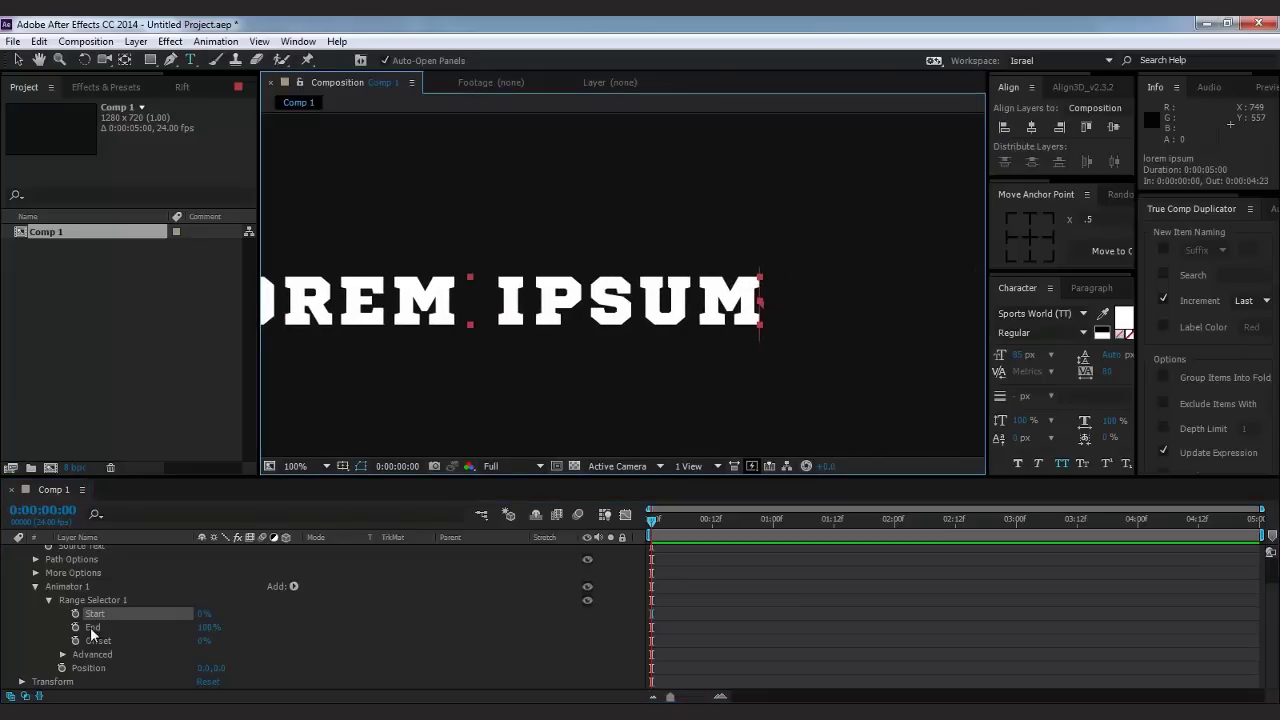
{"action": "left_click_drag", "start_coordinate": [205, 627], "coordinate": [183, 627]}
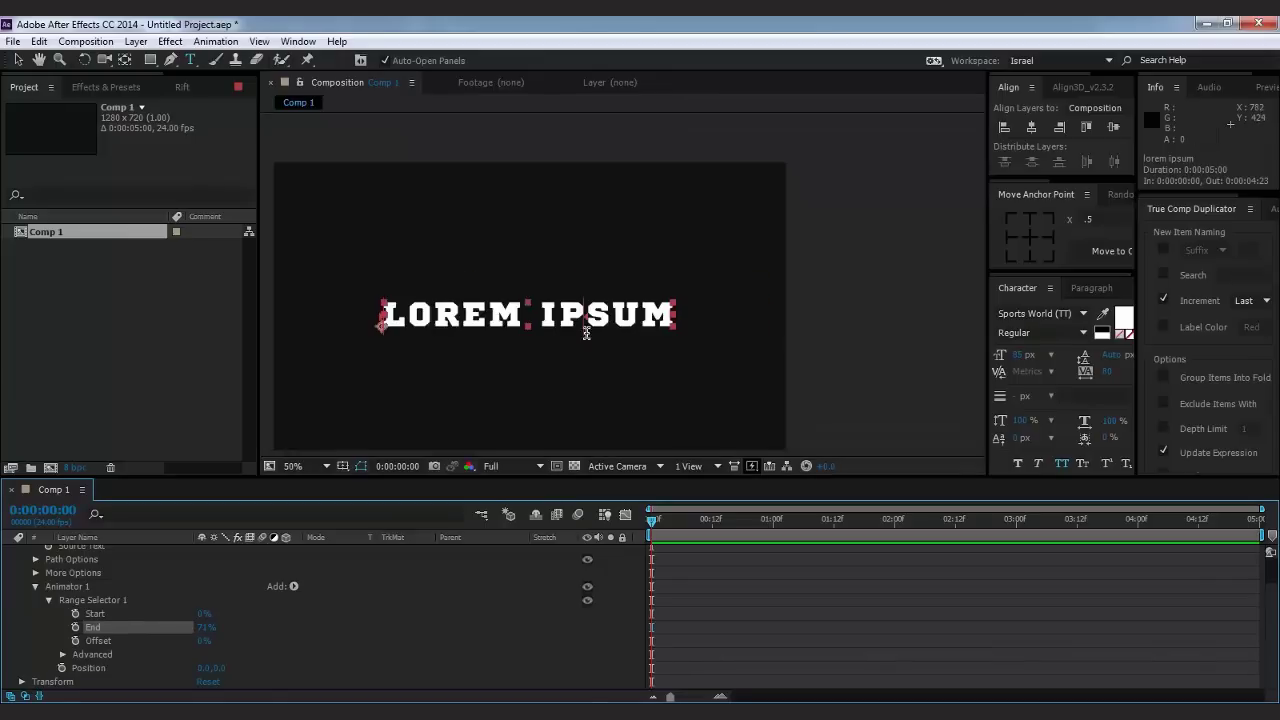
Raise the range Start to 35% and switch to the Selection tool.
{"action": "scroll", "coordinate": [578, 333], "scroll_direction": "down", "scroll_amount": 2}
{"action": "left_click", "coordinate": [100, 668]}
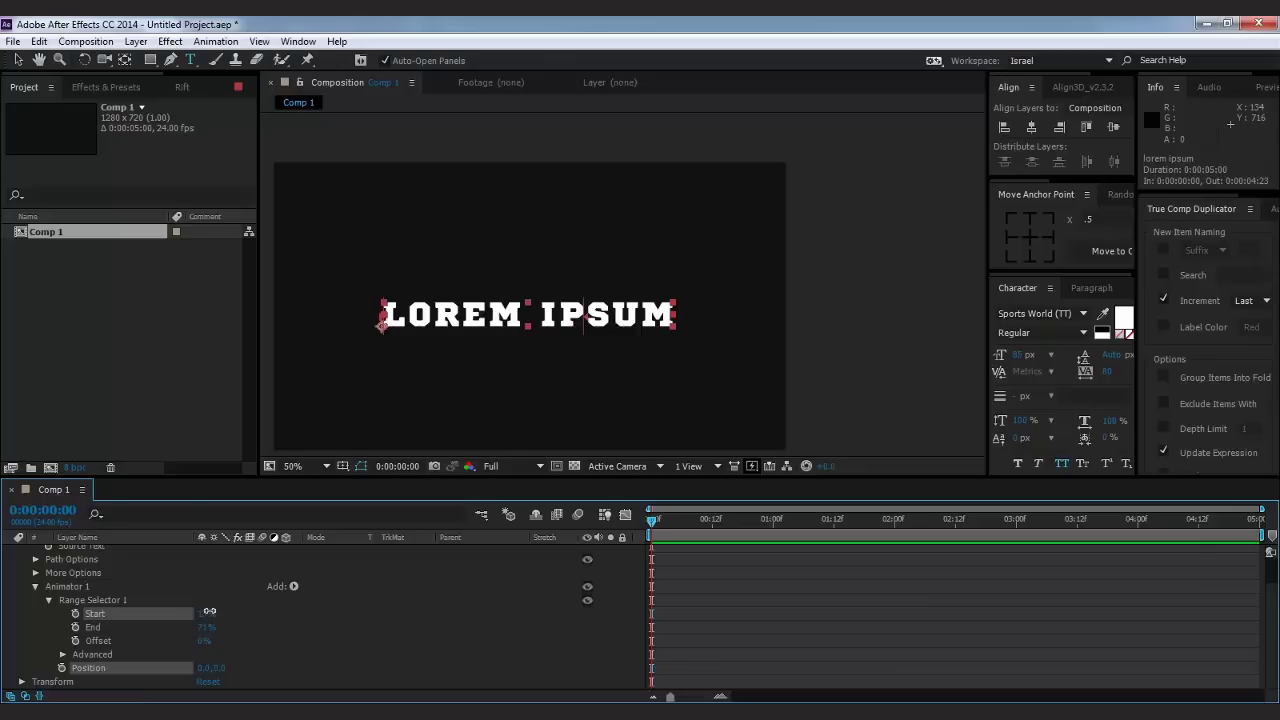
{"action": "left_click_drag", "start_coordinate": [201, 619], "coordinate": [232, 612]}
{"action": "scroll", "coordinate": [472, 354], "scroll_direction": "up", "scroll_amount": 2}
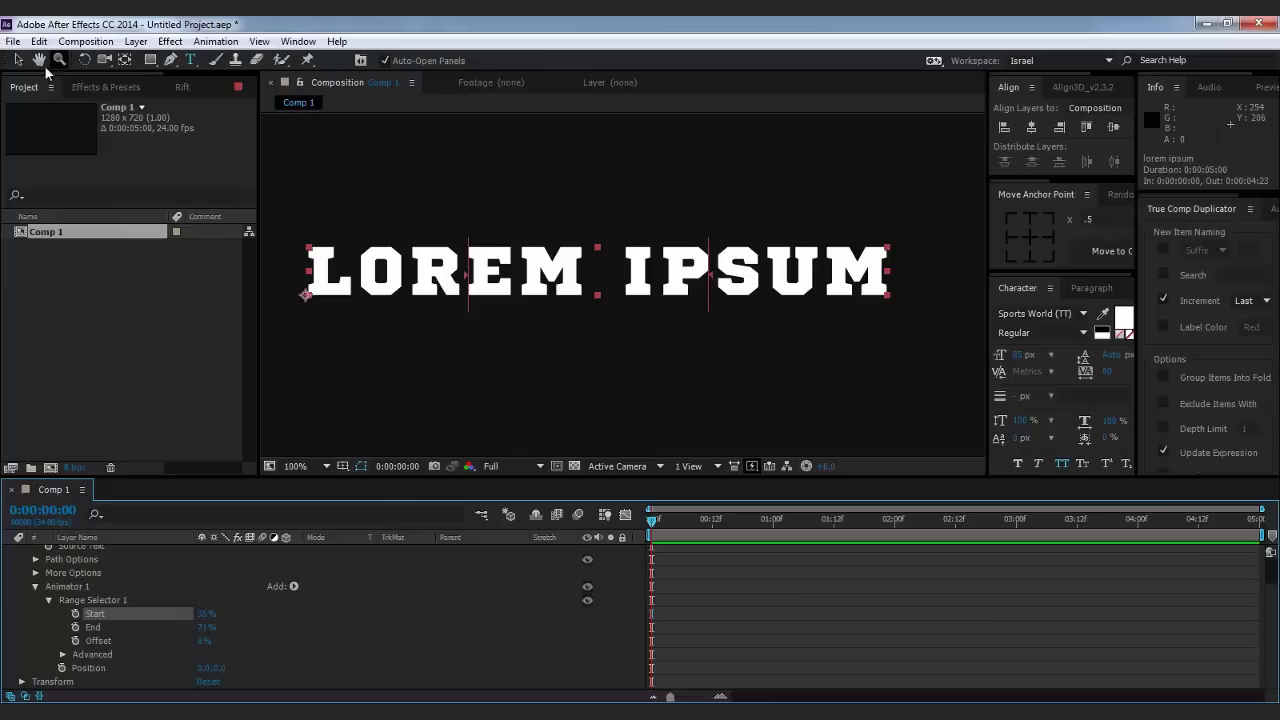
{"action": "key", "text": "v"}
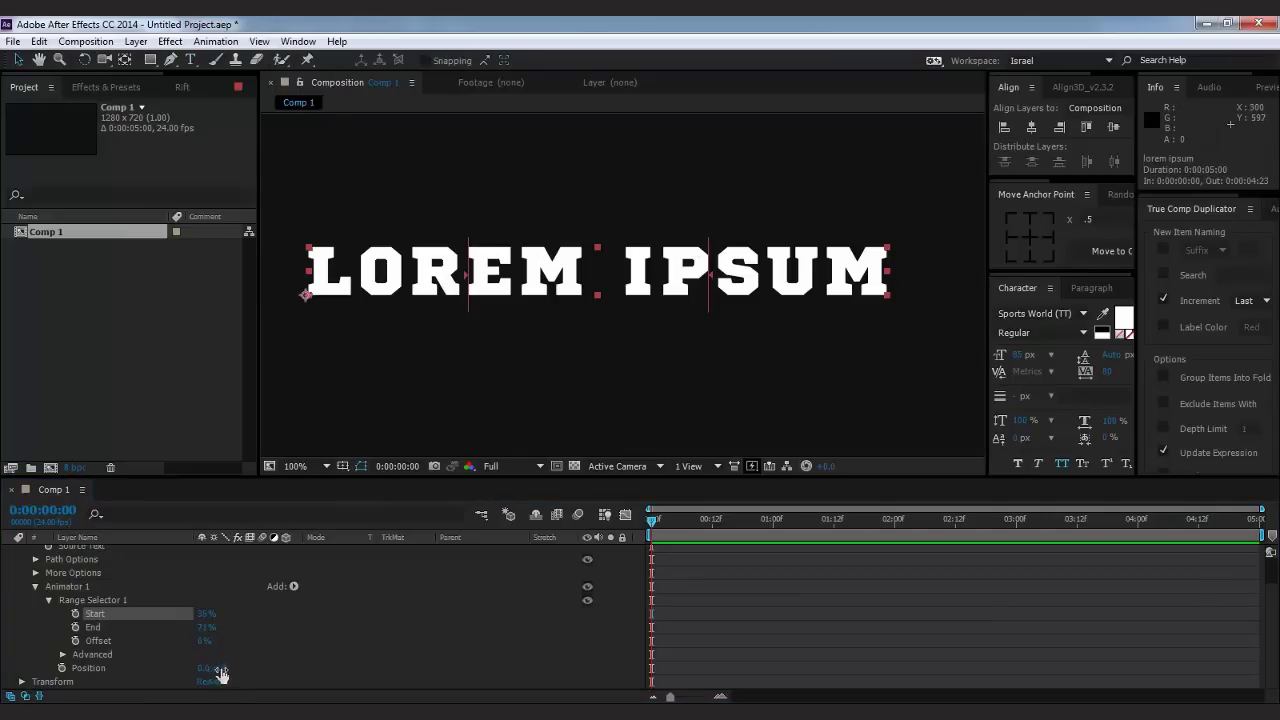
Scrub animator Position Y to -526 and set the range Start 0%, End 100%.
{"action": "scroll", "coordinate": [465, 403], "scroll_direction": "down", "scroll_amount": 2}
{"action": "left_click_drag", "start_coordinate": [593, 366], "coordinate": [692, 311]}
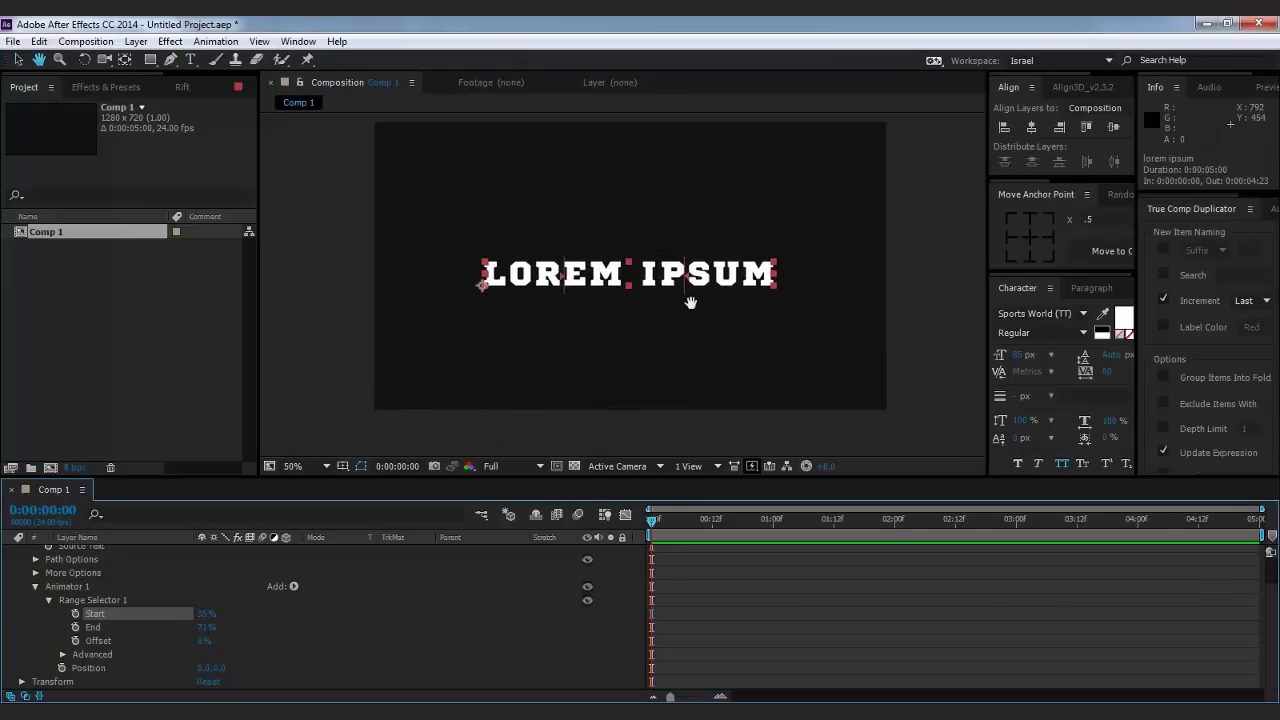
{"action": "left_click_drag", "start_coordinate": [220, 675], "coordinate": [58, 663]}
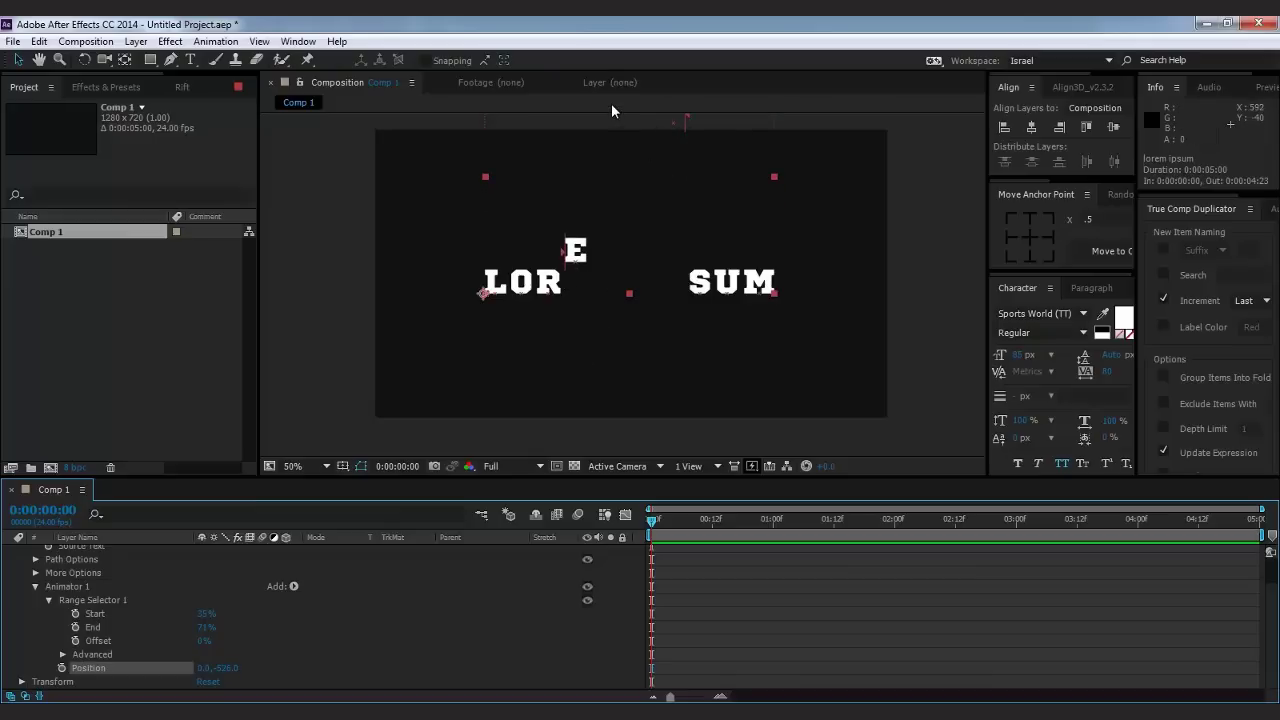
{"action": "left_click", "coordinate": [200, 613]}
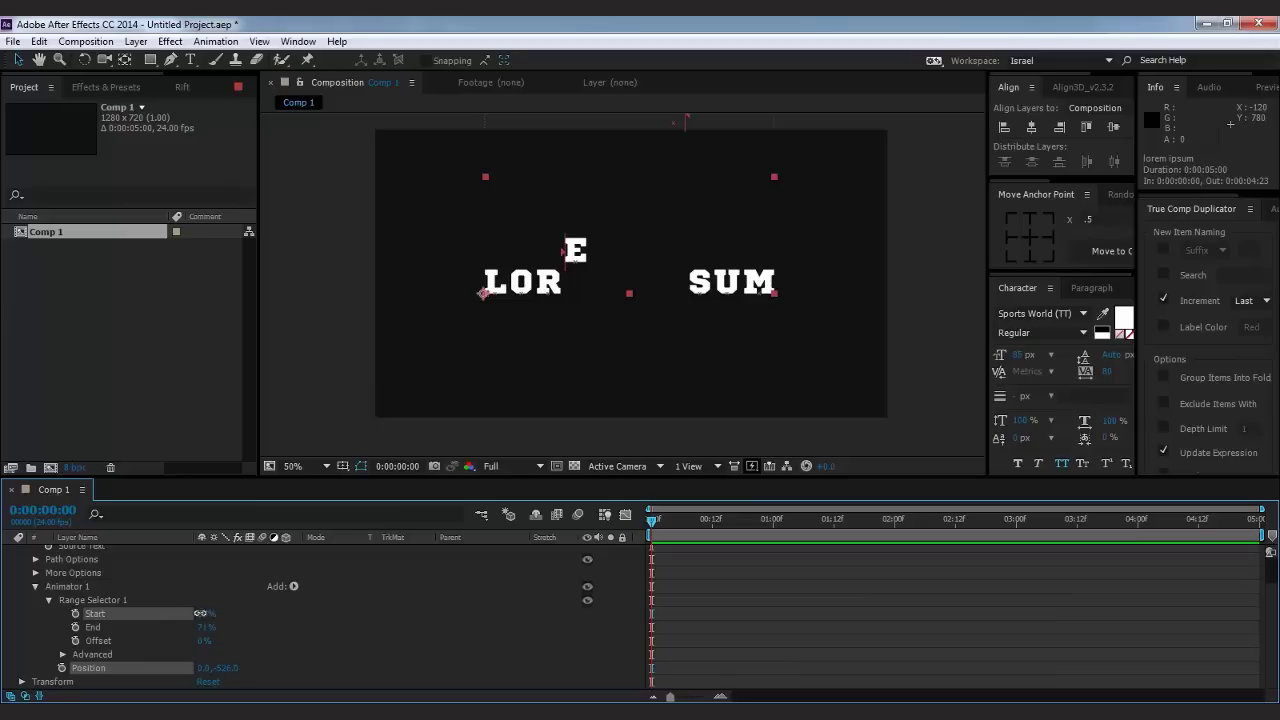
{"action": "left_click_drag", "start_coordinate": [200, 613], "coordinate": [174, 613]}
{"action": "left_click", "coordinate": [122, 614]}
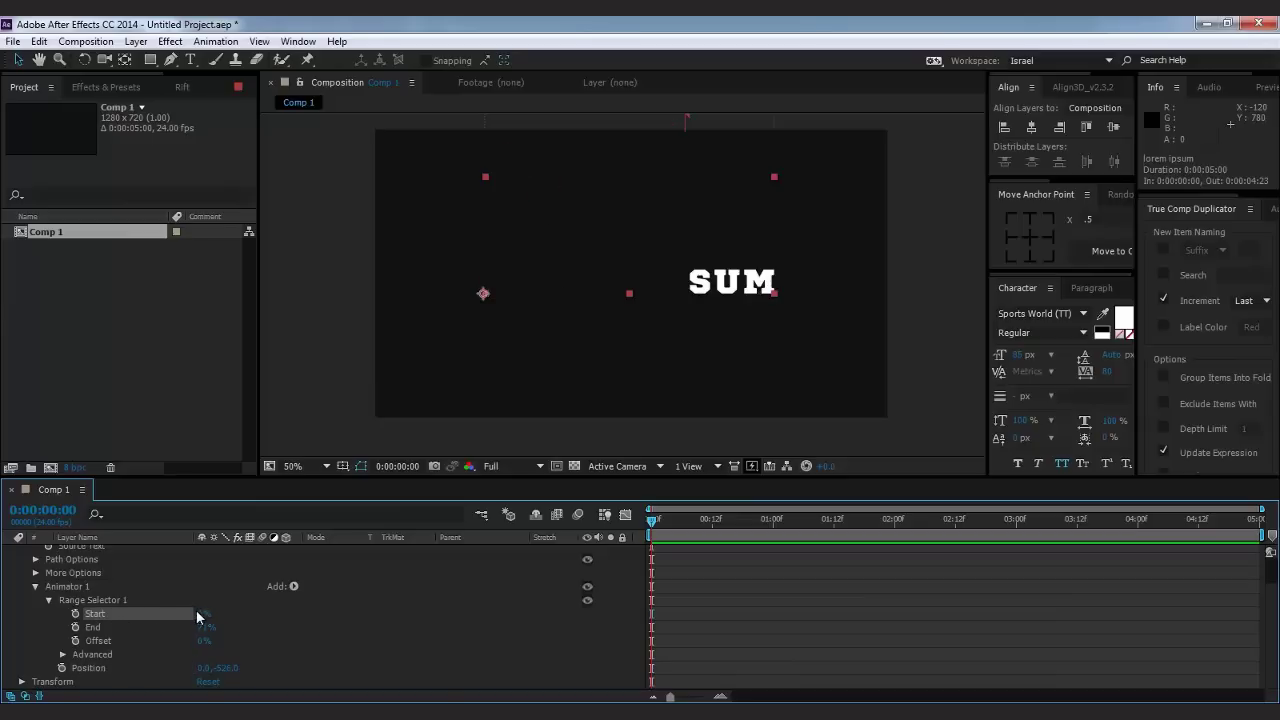
{"action": "left_click_drag", "start_coordinate": [206, 627], "coordinate": [250, 627]}
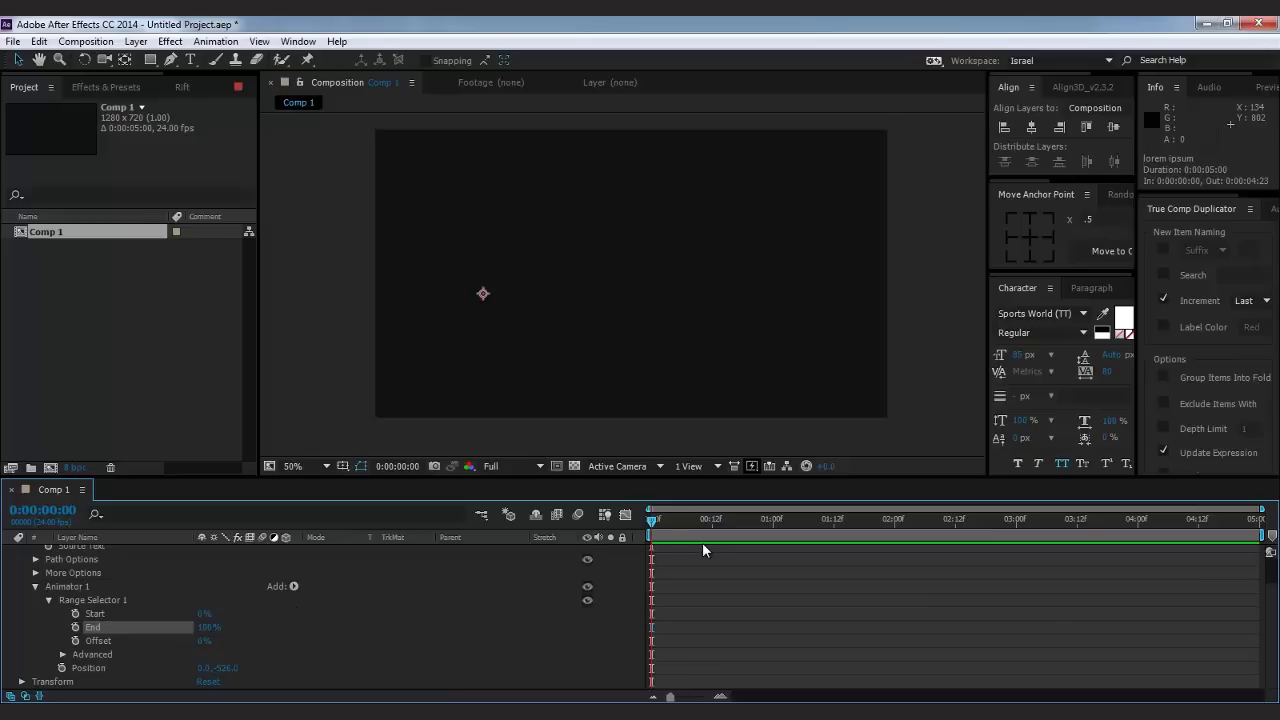
Preview Start at 100%, then set a 0% Start keyframe at 0:00:00:00.
{"action": "left_click", "coordinate": [92, 613]}
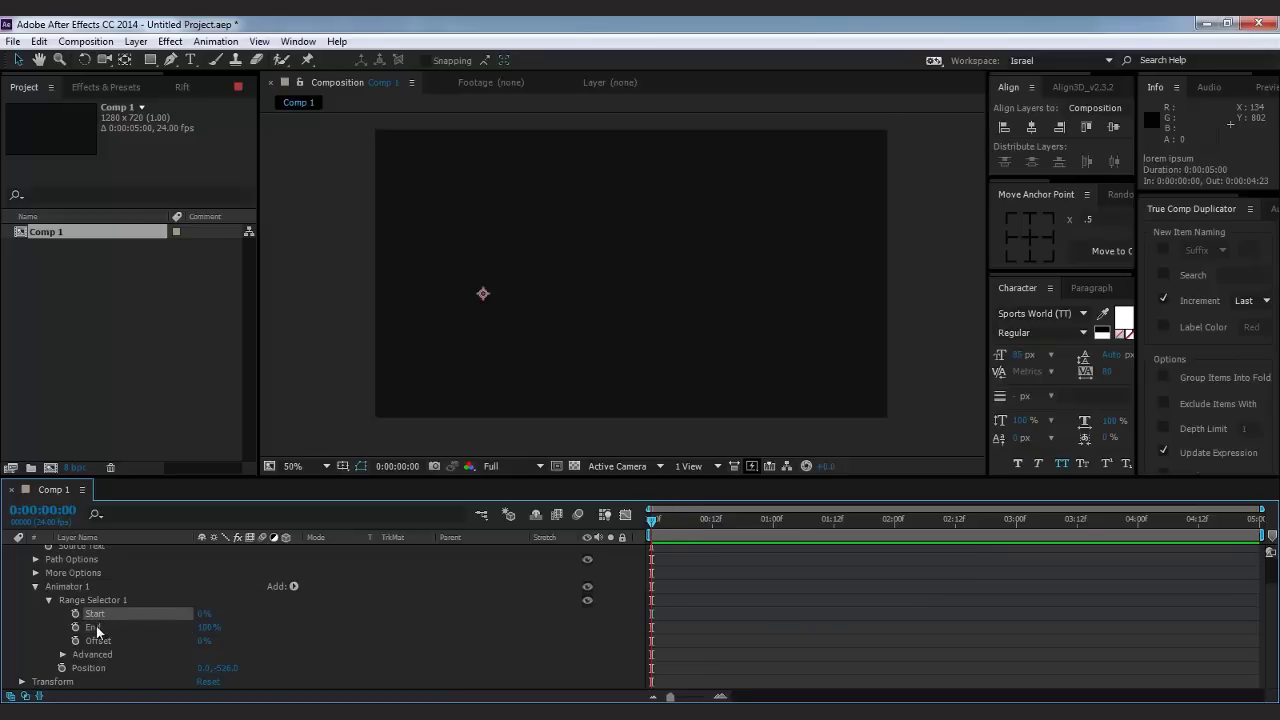
{"action": "left_click", "coordinate": [96, 627]}
{"action": "left_click", "coordinate": [91, 669]}
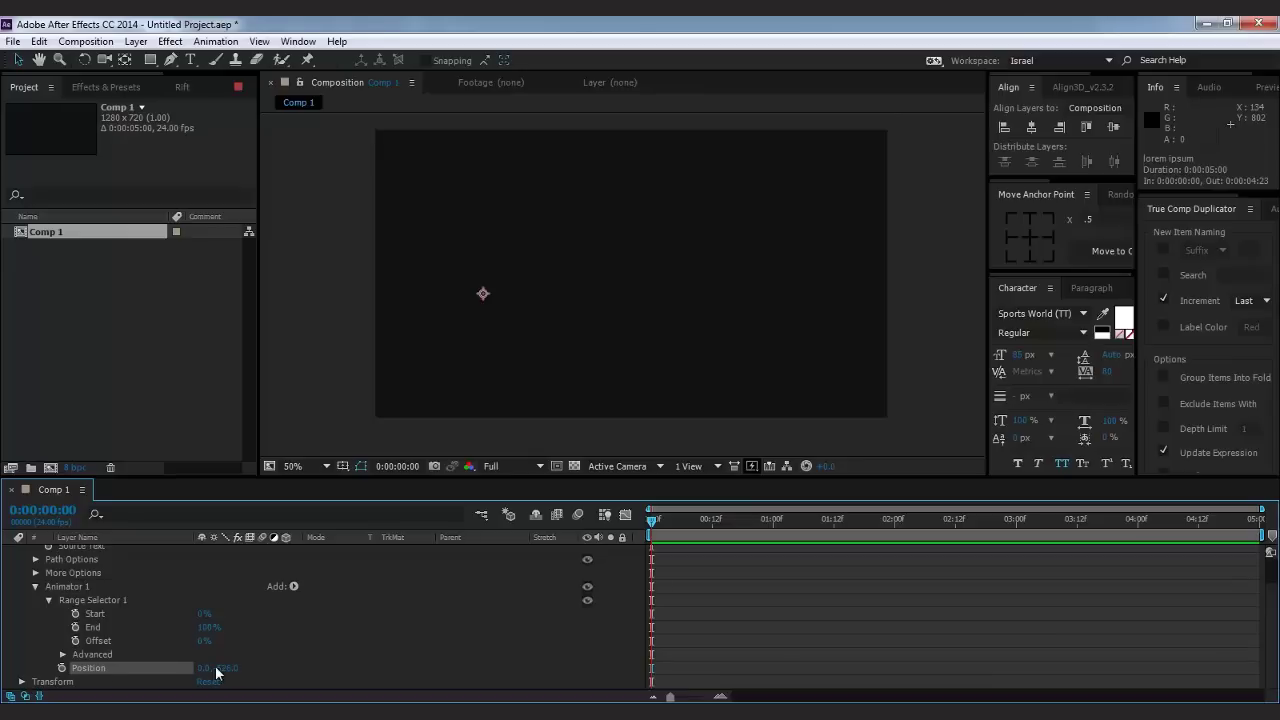
{"action": "mouse_move", "coordinate": [203, 614]}
{"action": "left_mouse_down"}
{"action": "mouse_move", "coordinate": [311, 609]}
{"action": "mouse_move", "coordinate": [158, 608]}
{"action": "mouse_move", "coordinate": [263, 605]}
{"action": "mouse_move", "coordinate": [201, 606]}
{"action": "left_mouse_up"}
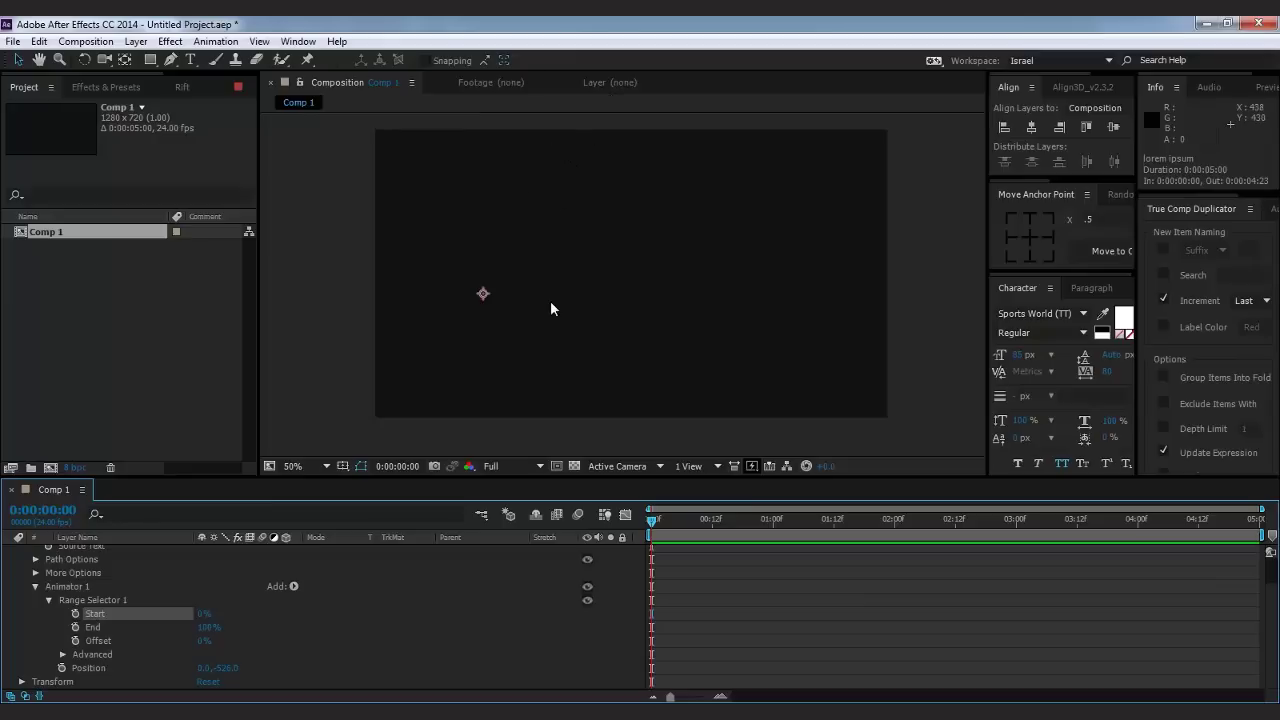
{"action": "left_click", "coordinate": [75, 615]}
Set Start to 100% at frame 20 and end the work area at 0:00:01:02.
{"action": "left_click", "coordinate": [753, 522]}
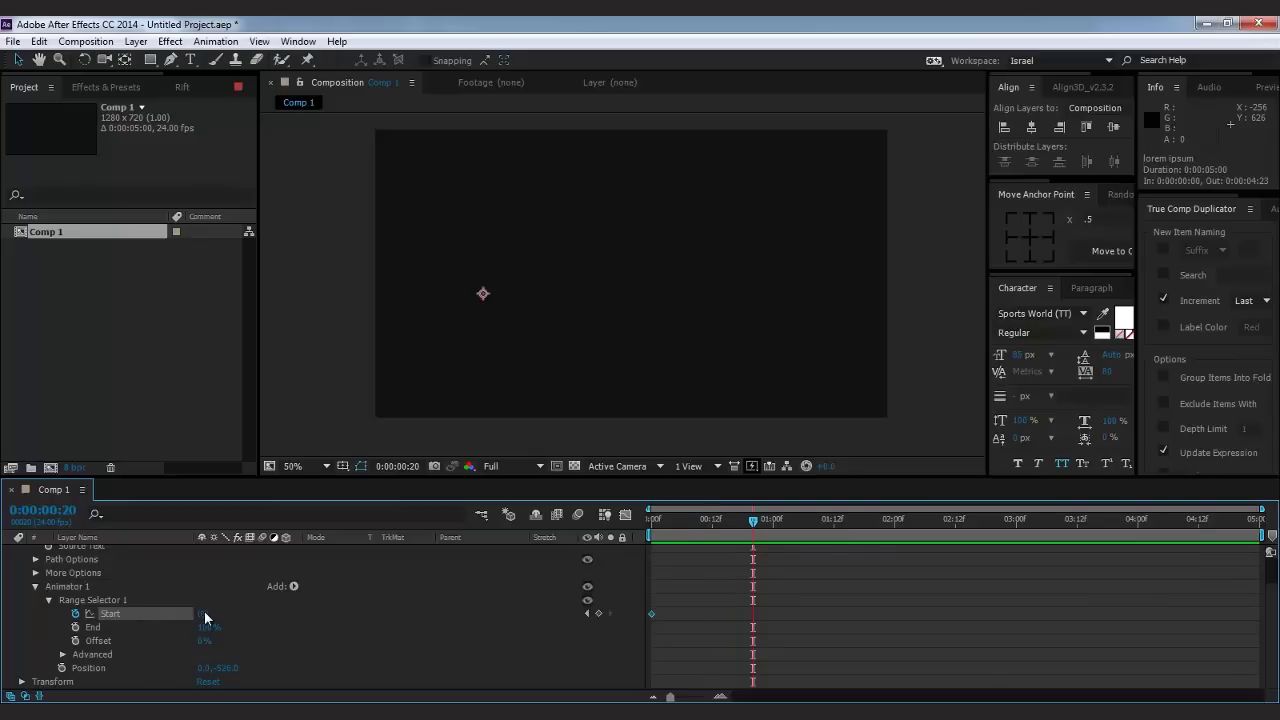
{"action": "left_click_drag", "start_coordinate": [205, 614], "coordinate": [495, 606]}
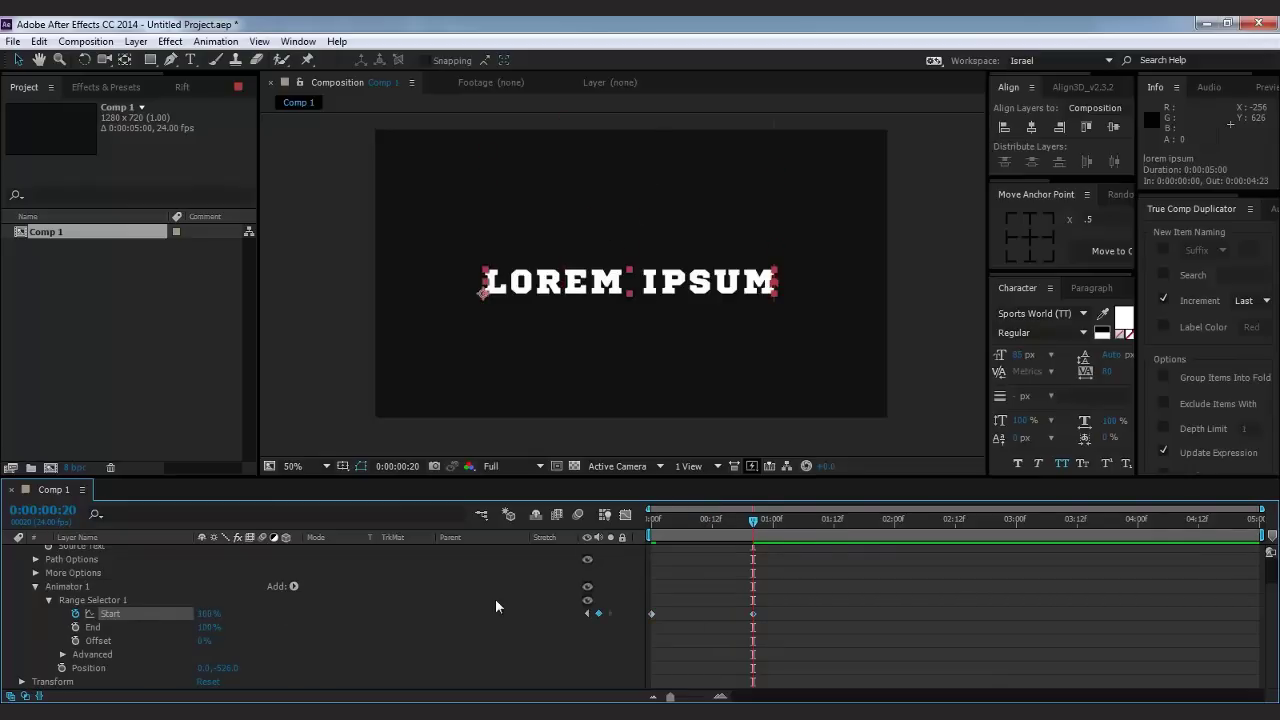
{"action": "left_click_drag", "start_coordinate": [758, 522], "coordinate": [783, 520]}
{"action": "key", "text": "n"}
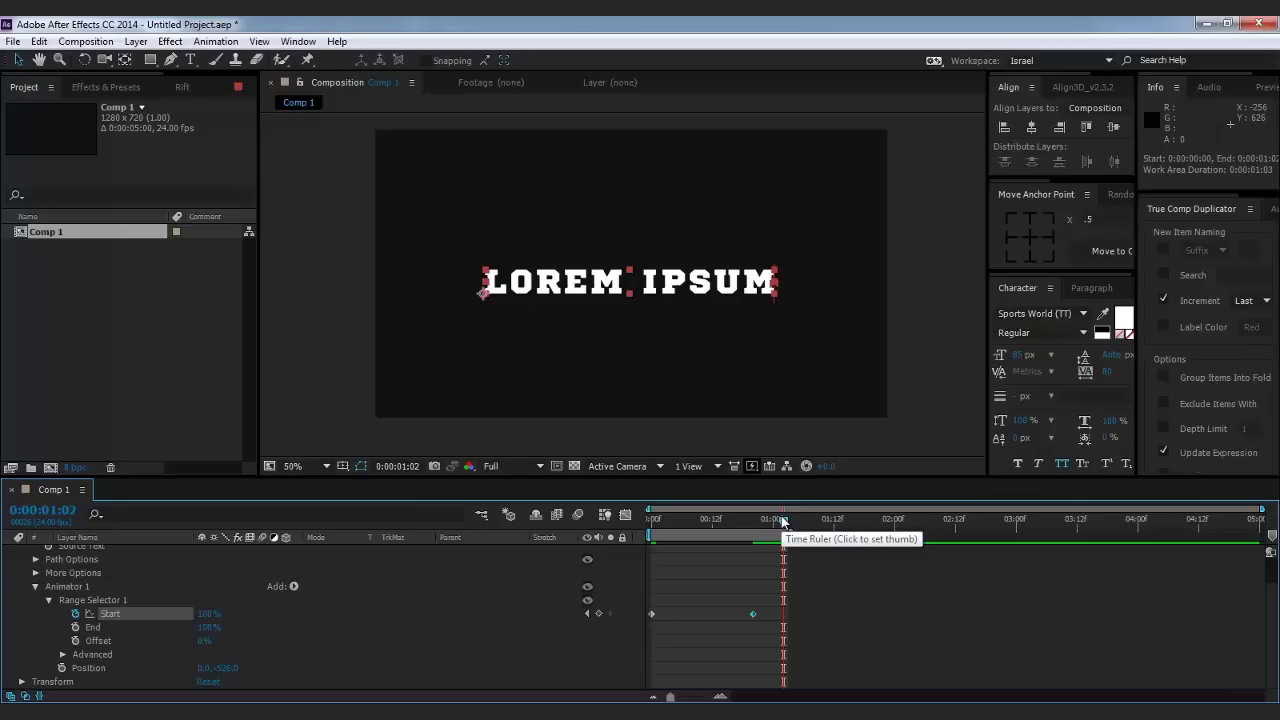
Apply Easy Ease to the final Start keyframe and preview the eased letter drop.
{"action": "key", "text": "KP_0"}
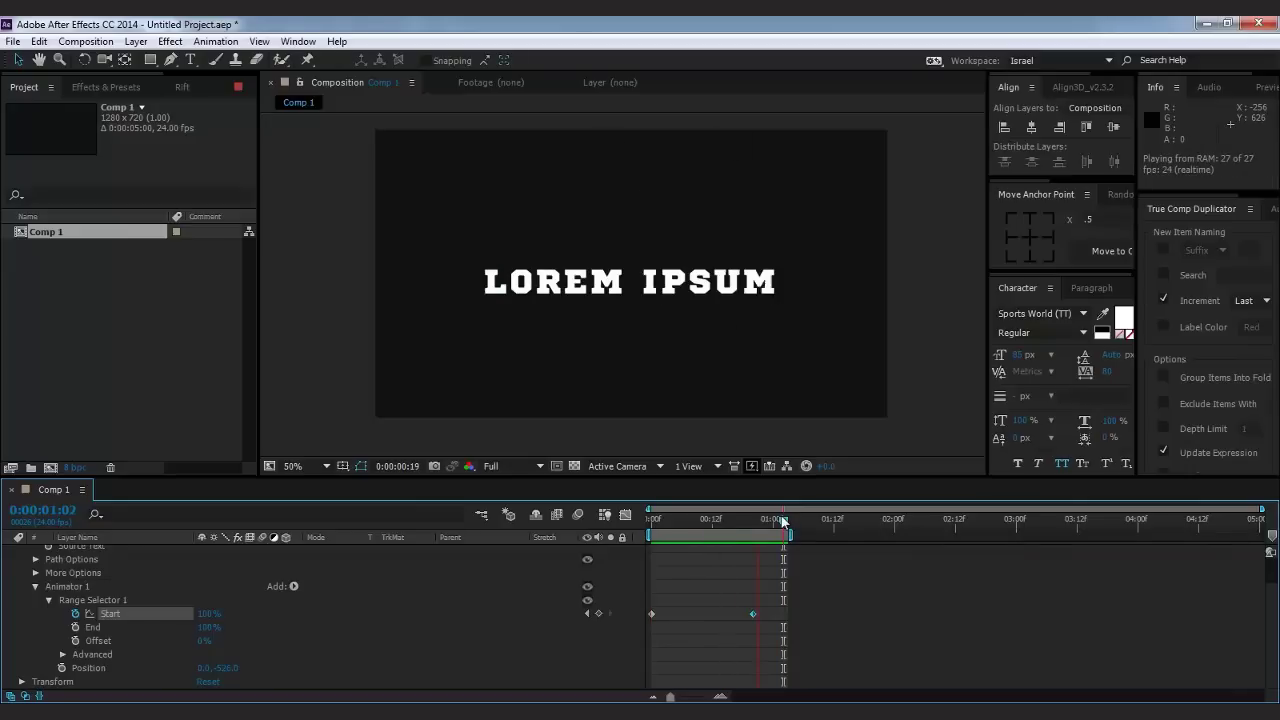
{"action": "left_click", "coordinate": [771, 617]}
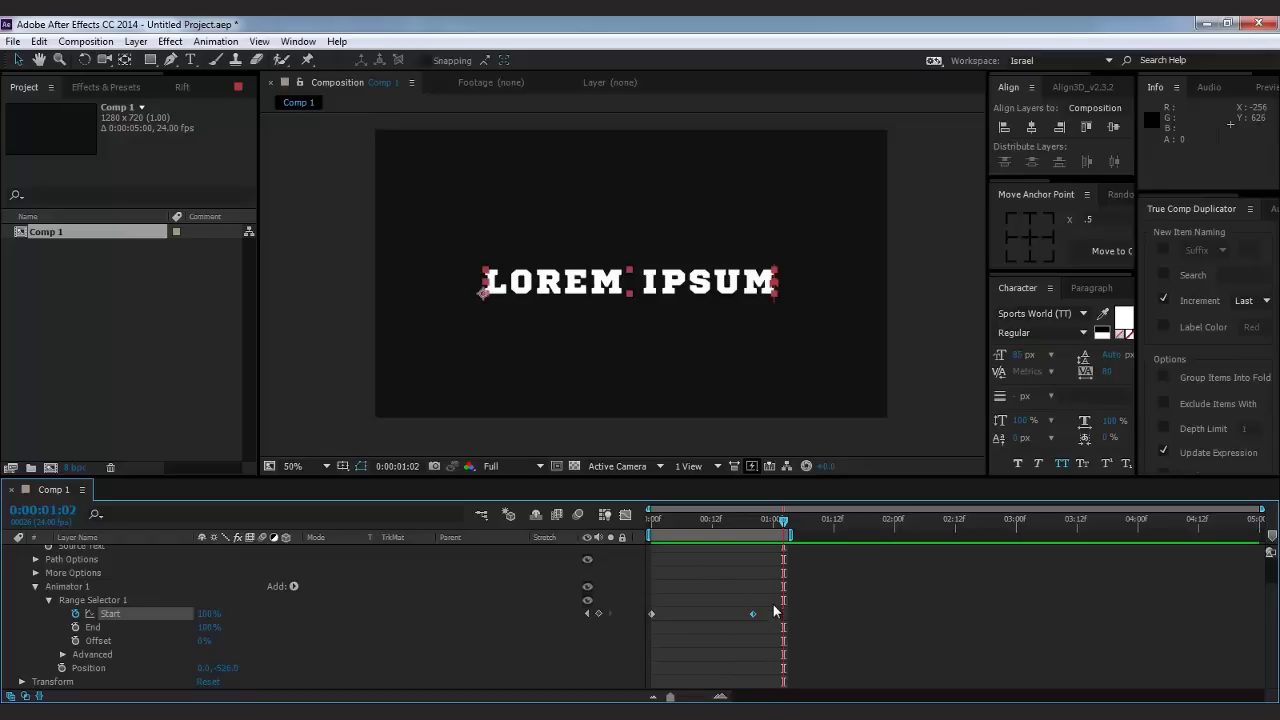
{"action": "right_click", "coordinate": [754, 613]}
{"action": "mouse_move", "coordinate": [857, 602]}
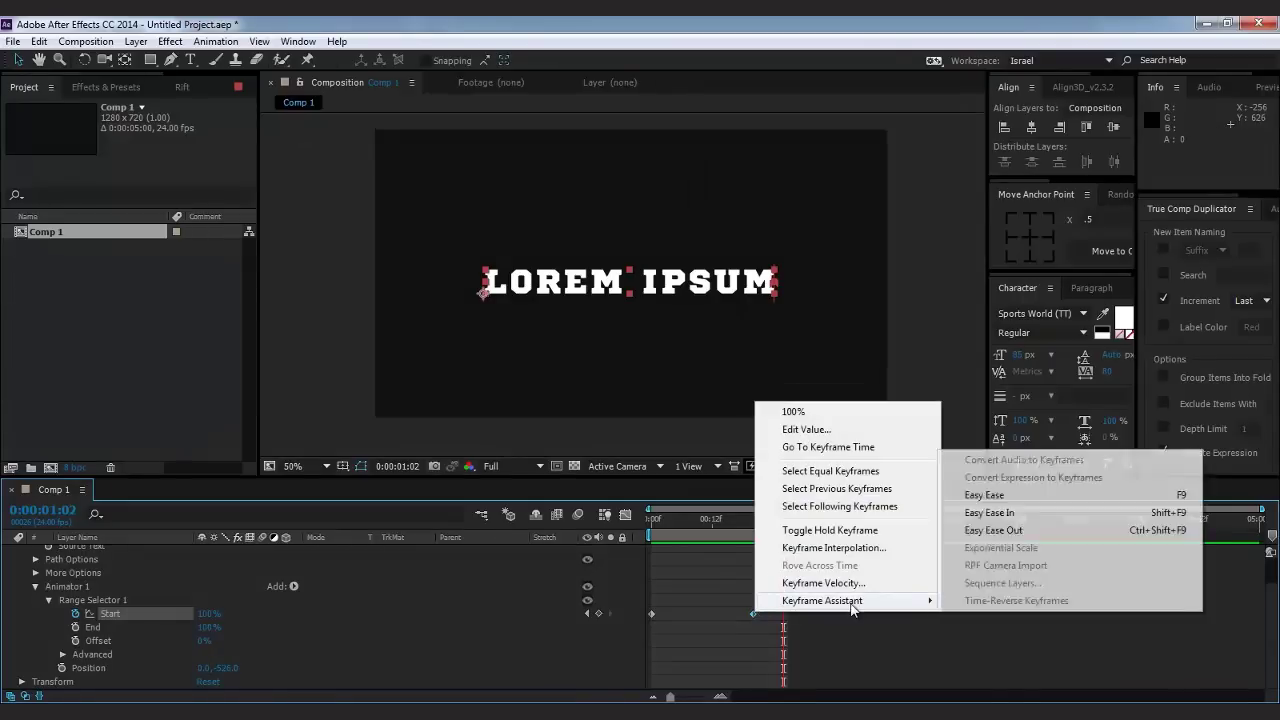
{"action": "left_click", "coordinate": [1020, 513]}
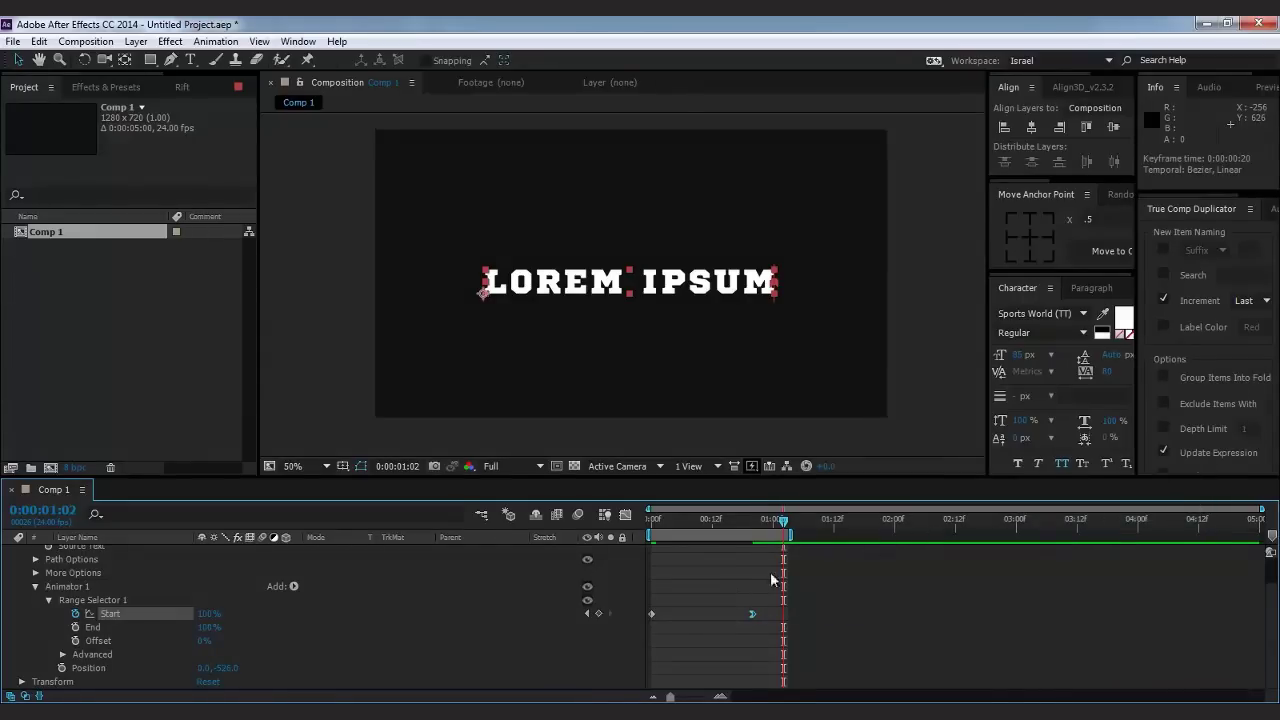
{"action": "key", "text": "space"}
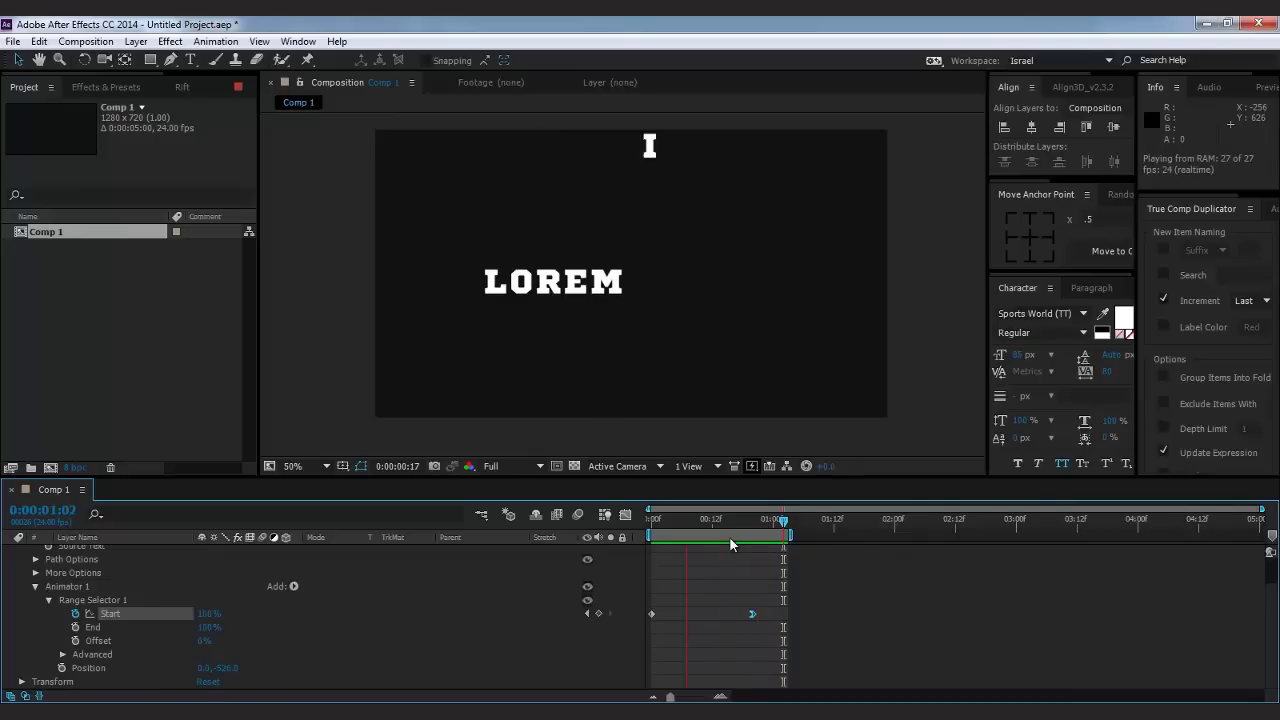
{"action": "key", "text": "space"}
{"action": "left_click", "coordinate": [647, 526]}
{"action": "left_click_drag", "start_coordinate": [647, 527], "coordinate": [742, 523]}
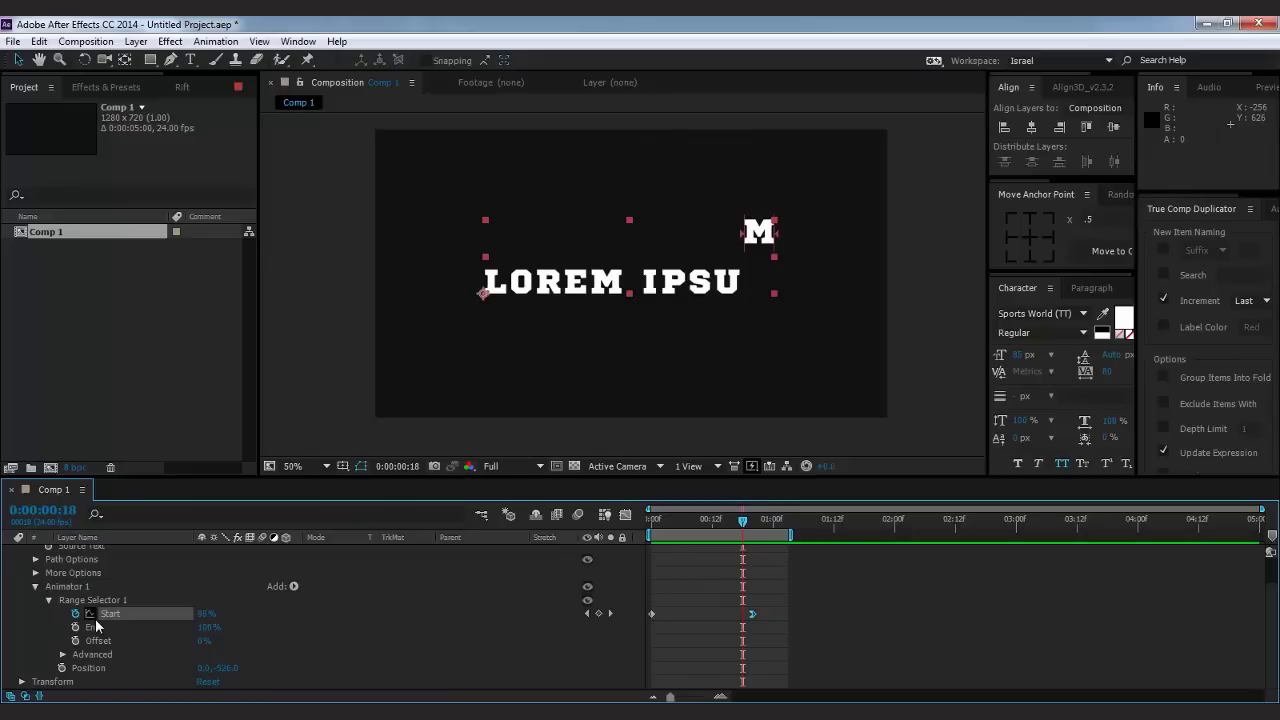
{"action": "left_click", "coordinate": [37, 587]}
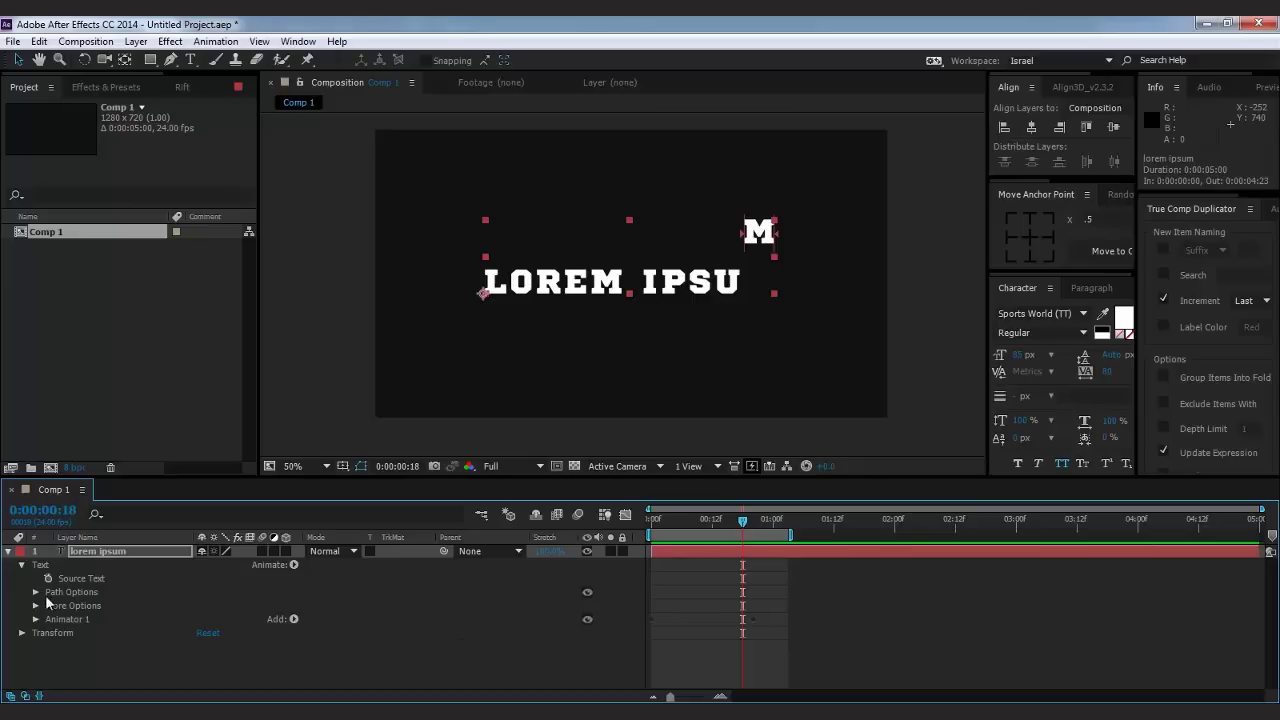
Rename Animator 1 to Posicion.
{"action": "left_click", "coordinate": [70, 619]}
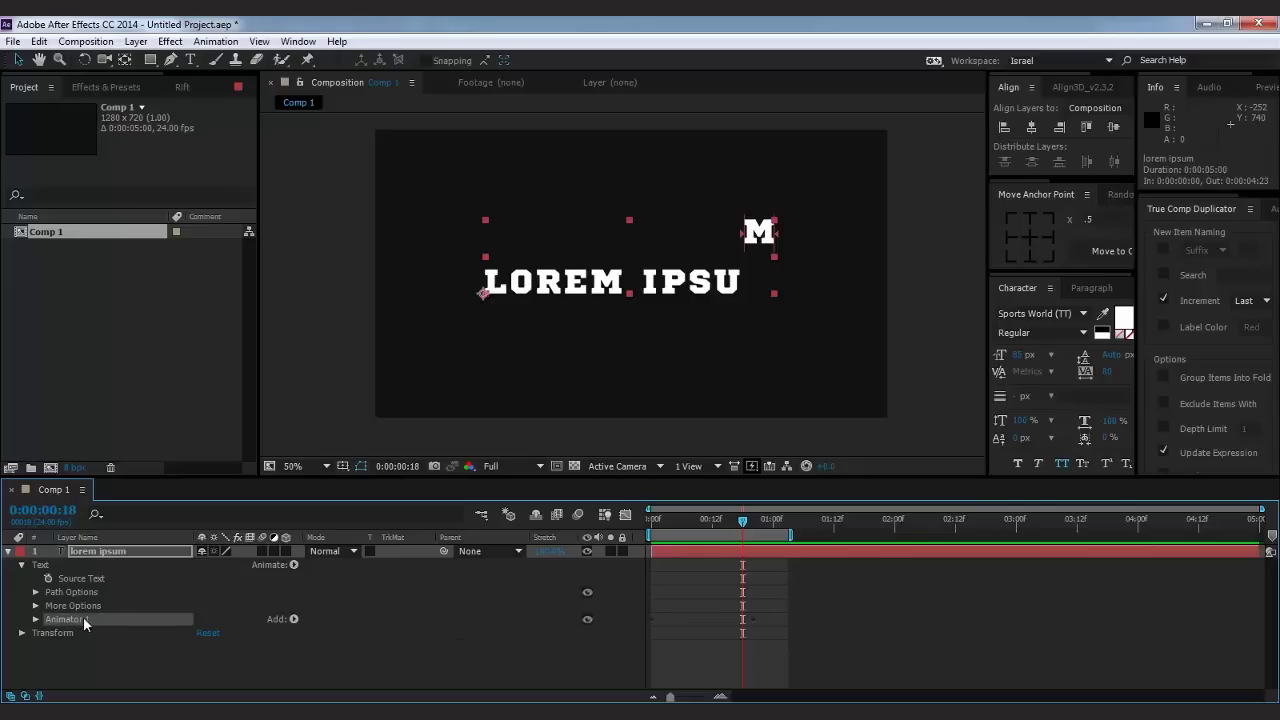
{"action": "key", "text": "Return"}
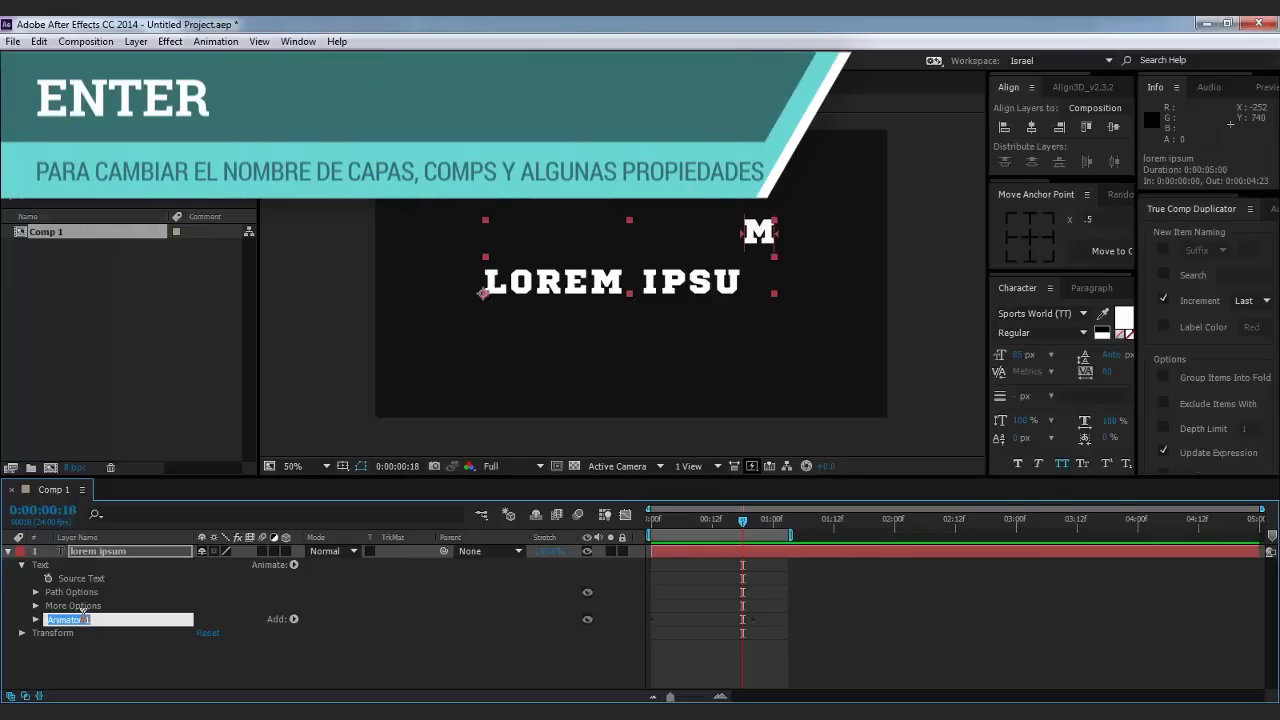
{"action": "type", "text": "Posicion"}
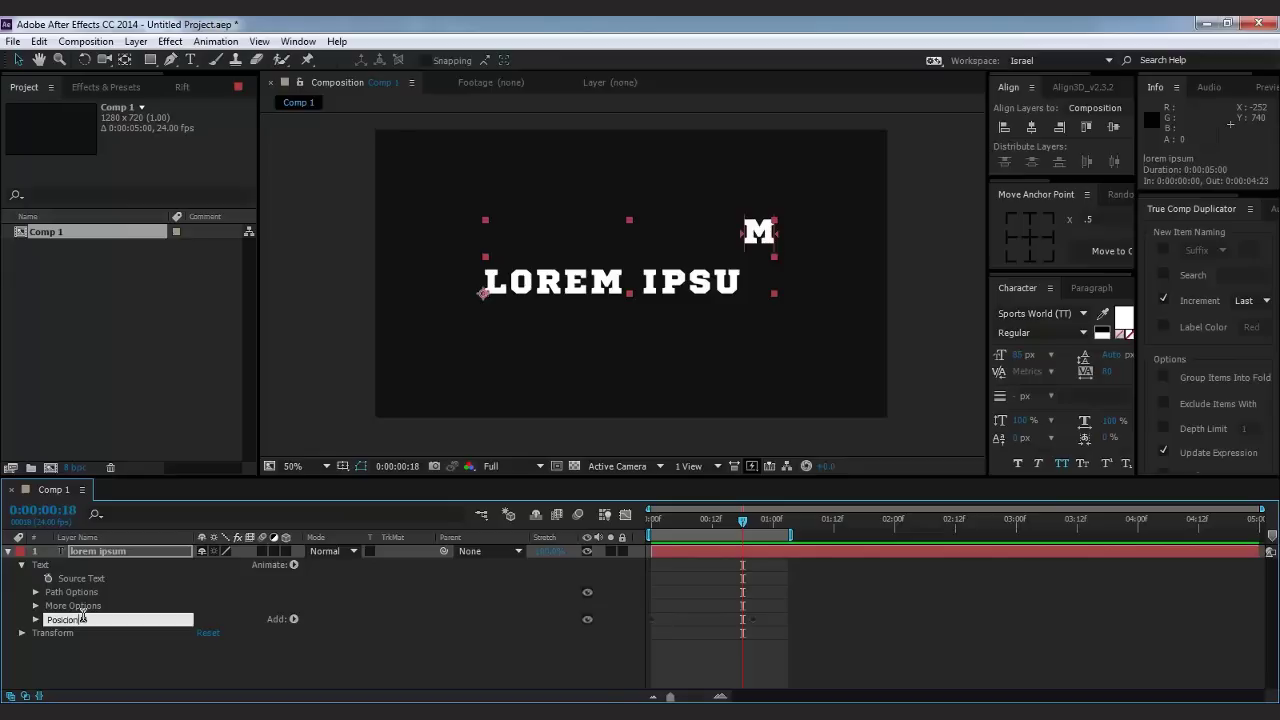
{"action": "key", "text": "Return"}
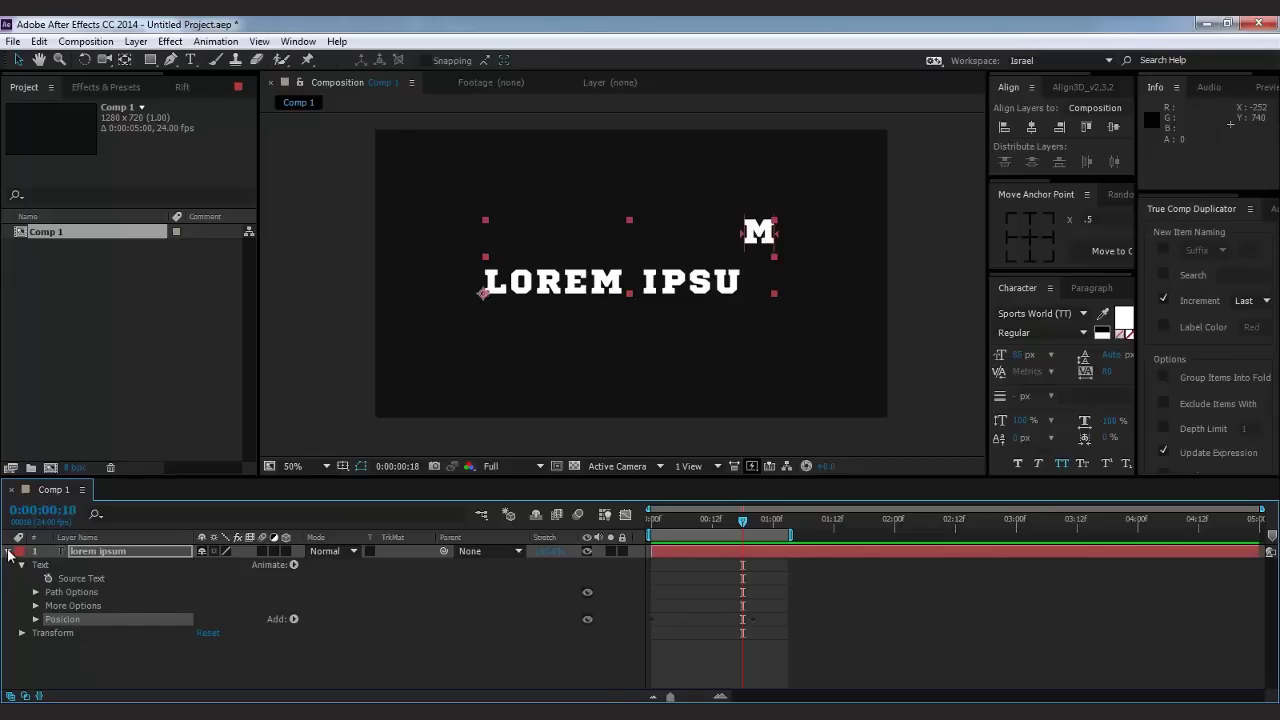
Collapse the lorem ipsum layer and switch off its visibility.
{"action": "left_click", "coordinate": [9, 552]}
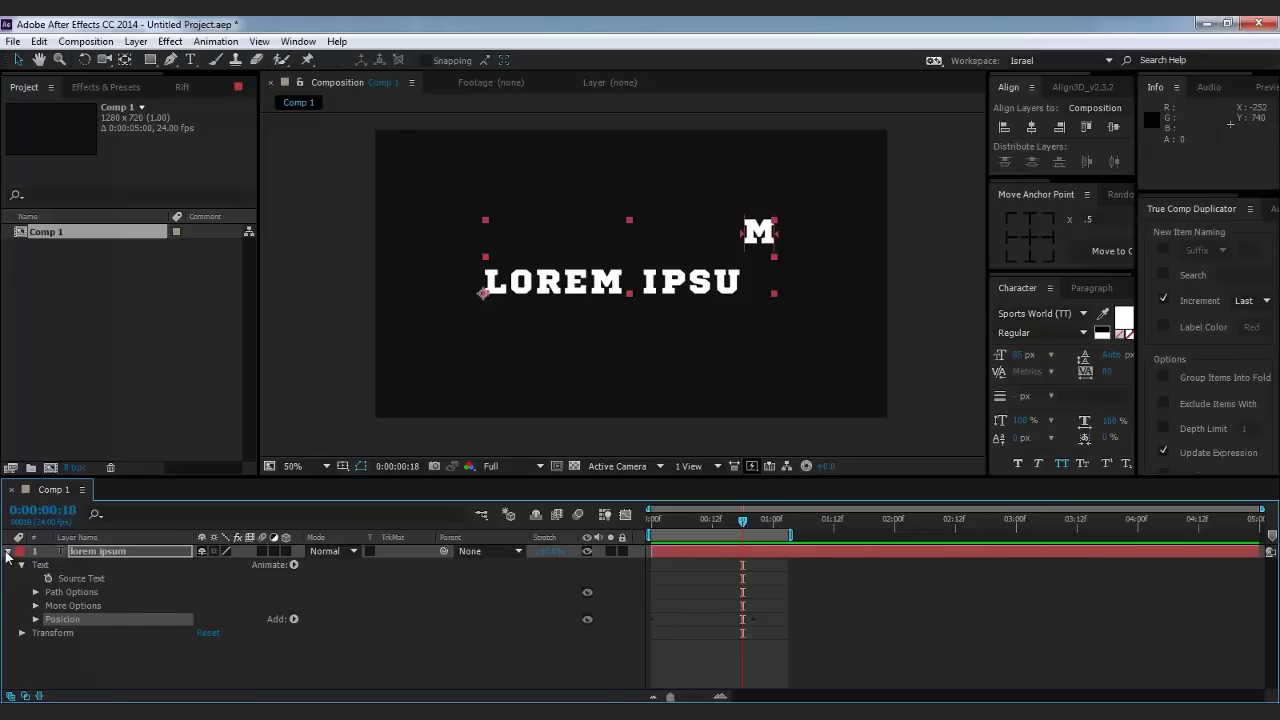
{"action": "left_click", "coordinate": [95, 550]}
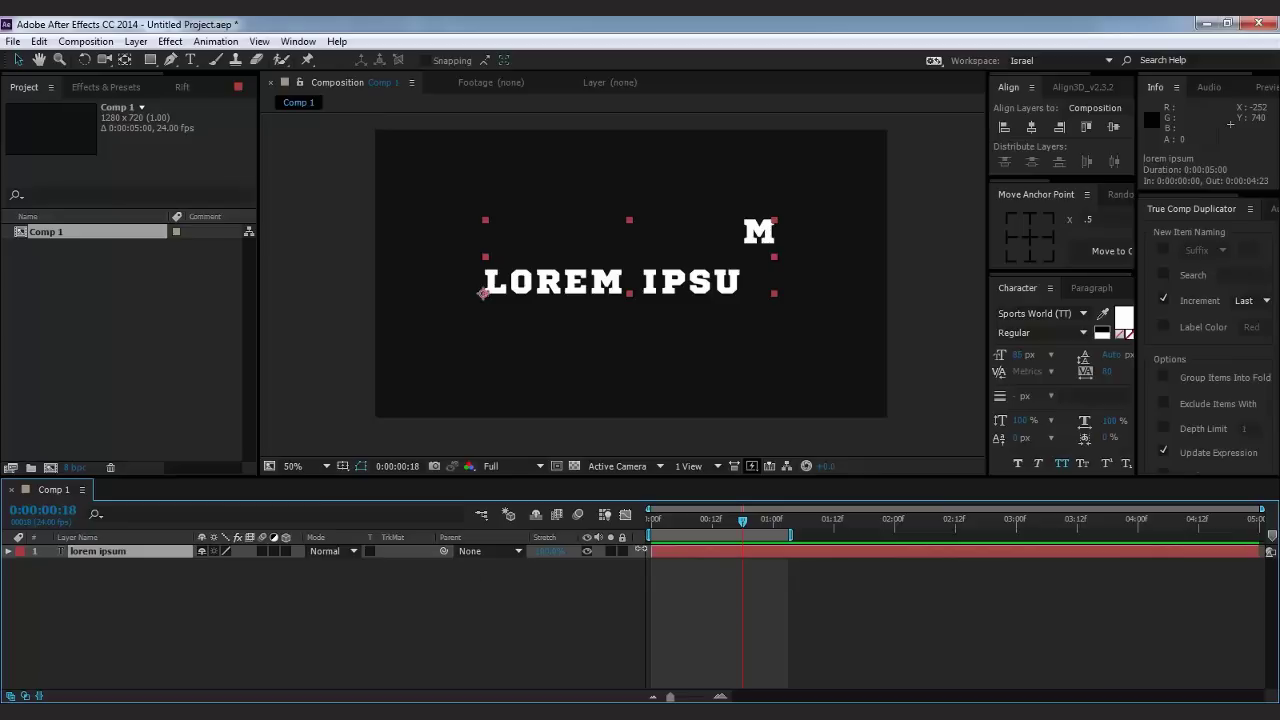
{"action": "left_click", "coordinate": [106, 600]}
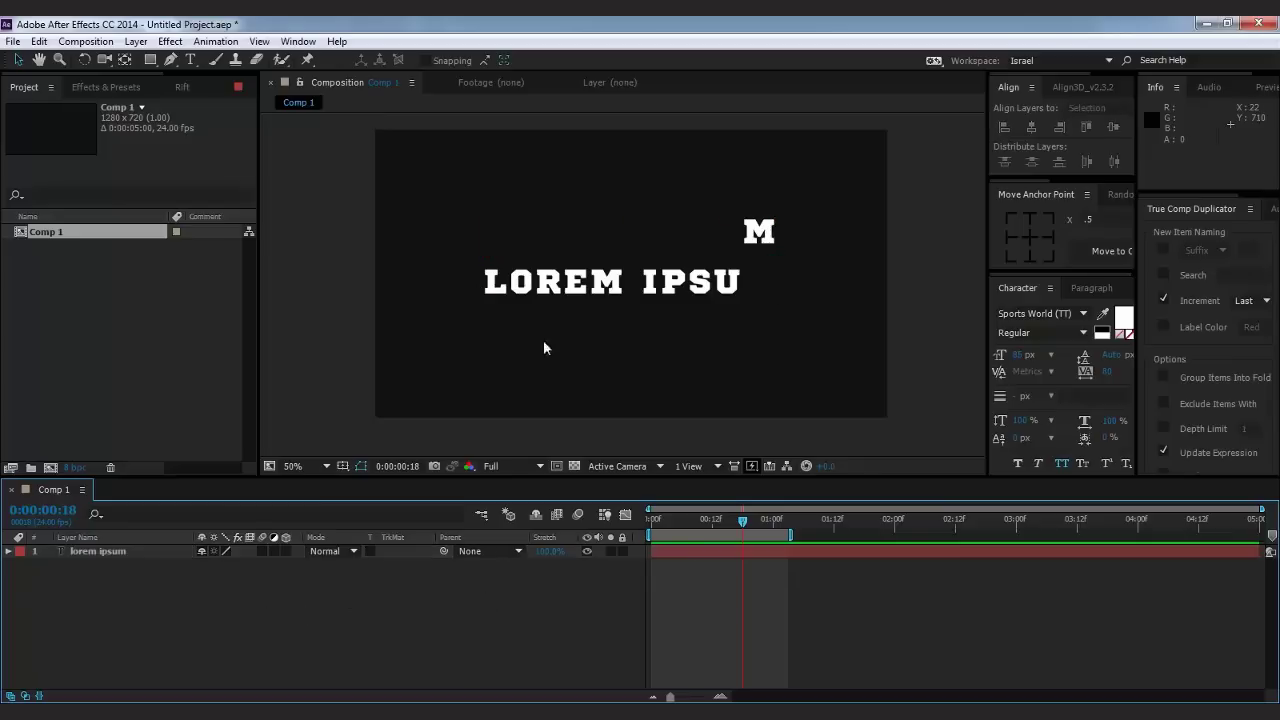
{"action": "left_click", "coordinate": [587, 551]}
Create a new text layer reading 'lorem ipsum 2' in the composition.
{"action": "key", "text": "ctrl+t"}
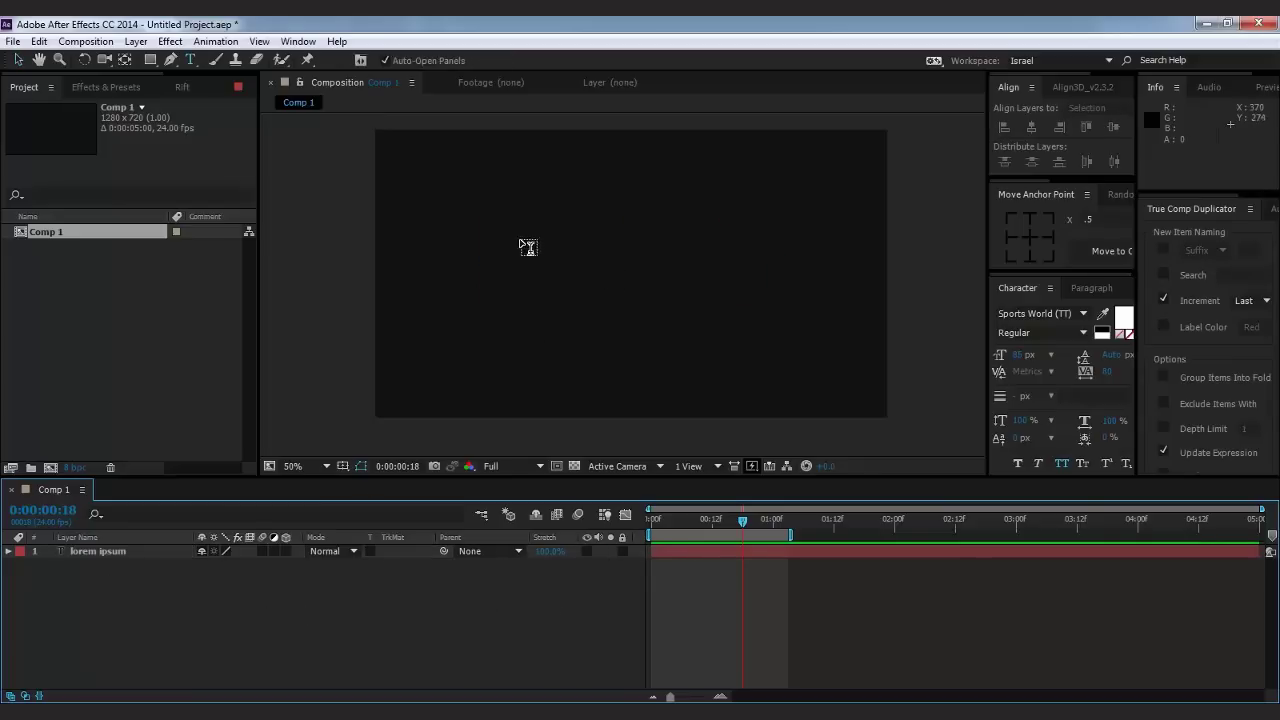
{"action": "left_click", "coordinate": [474, 271]}
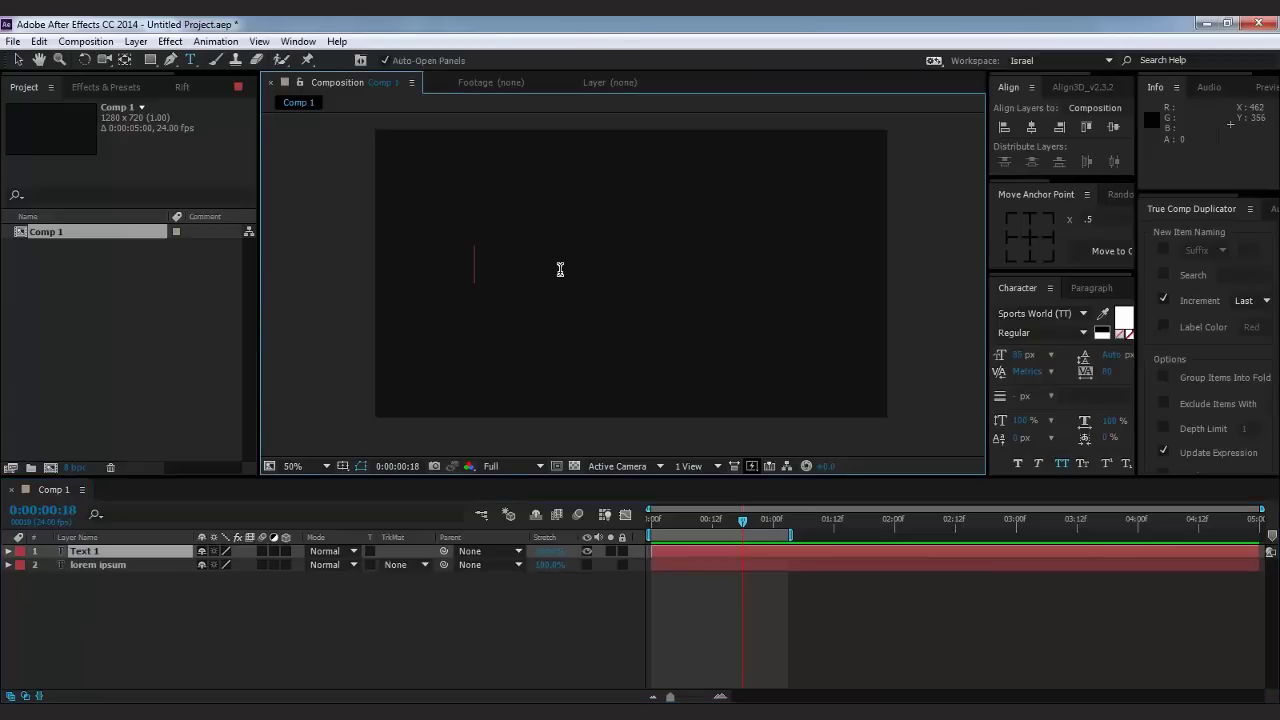
{"action": "type", "text": "l"}
{"action": "type", "text": "orem ipsum "}
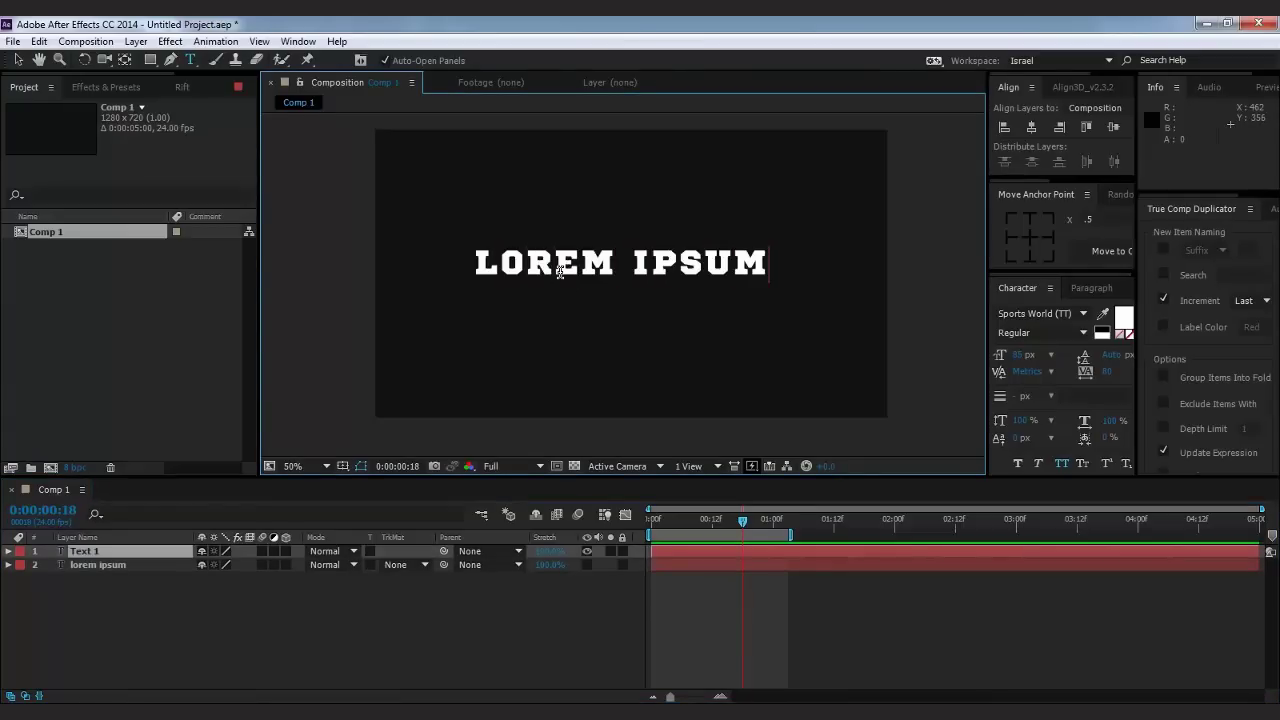
{"action": "type", "text": "2"}
Colour the LOREM IPSUM 2 text teal (19CAAB).
{"action": "triple_click", "coordinate": [626, 267]}
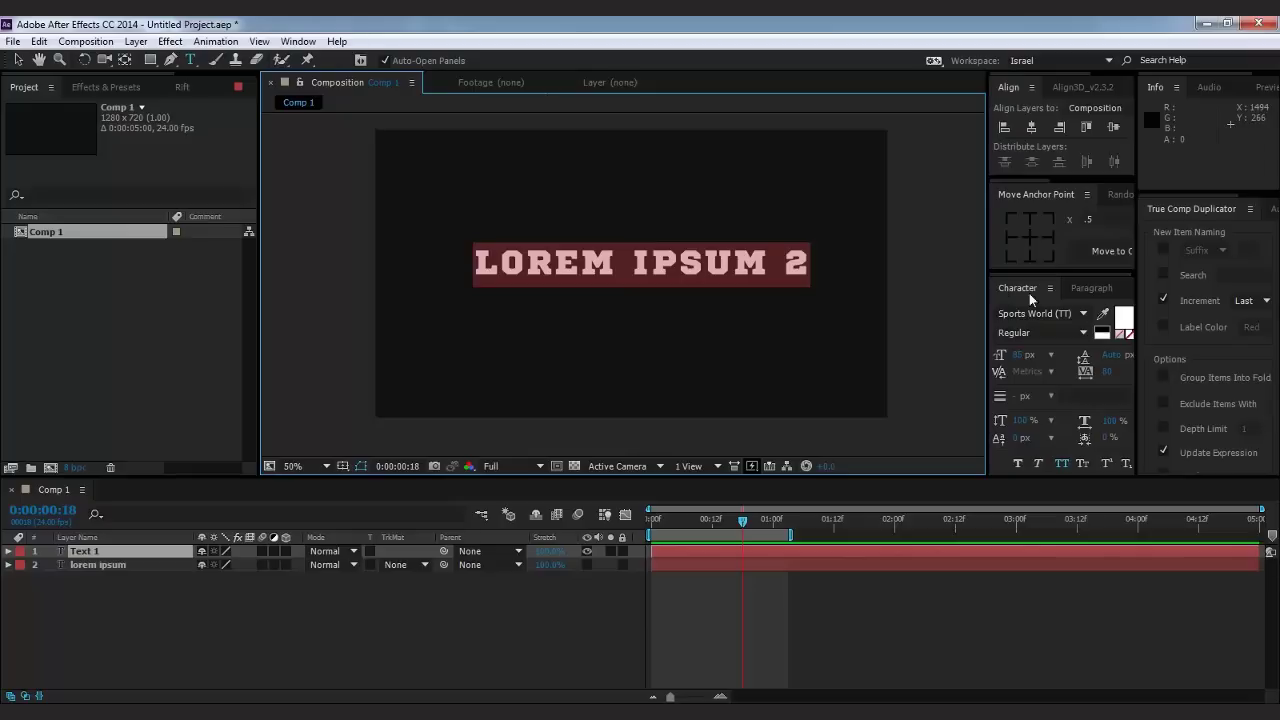
{"action": "left_click", "coordinate": [1067, 311]}
{"action": "left_click", "coordinate": [1124, 319]}
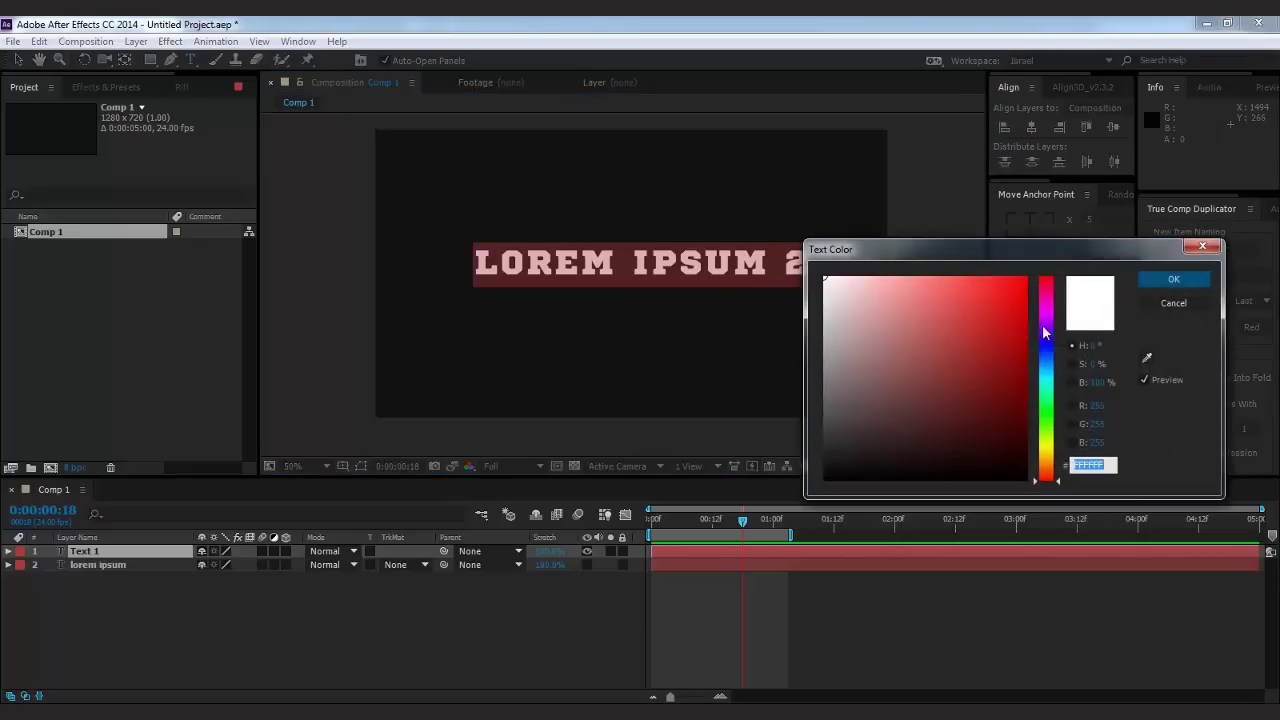
{"action": "left_click", "coordinate": [1048, 384]}
{"action": "left_click", "coordinate": [1002, 330]}
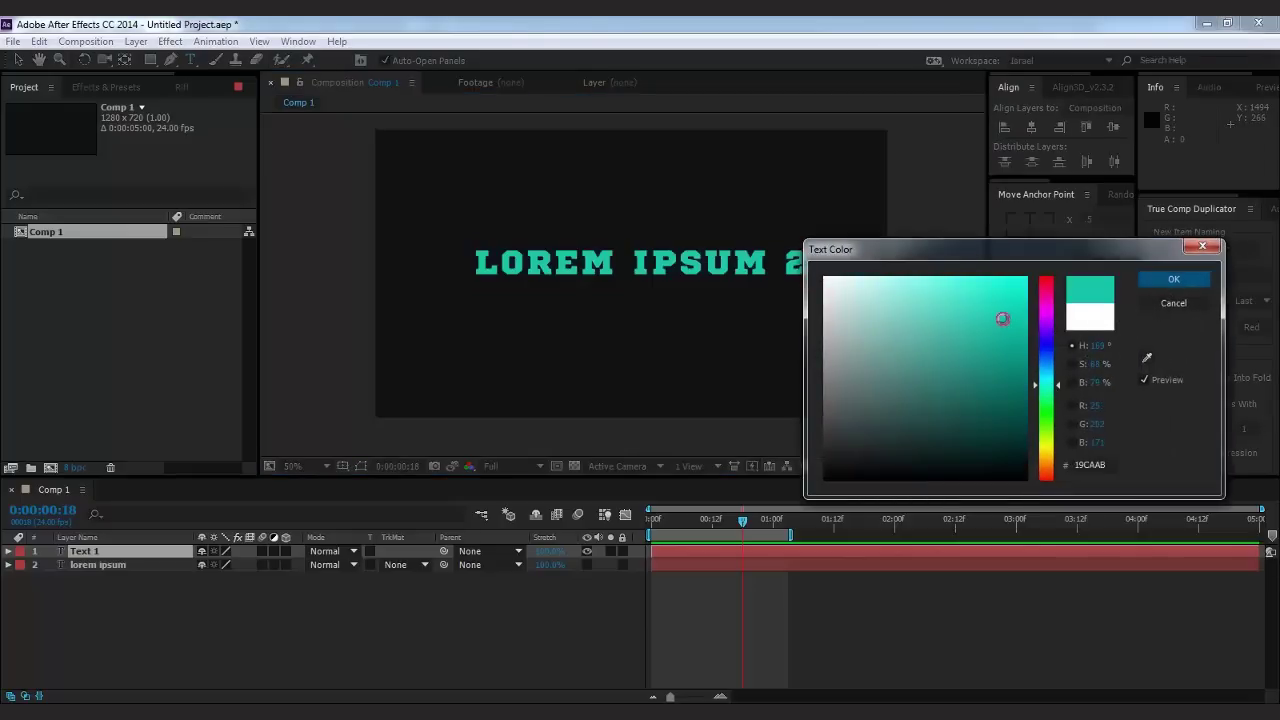
{"action": "left_click", "coordinate": [1190, 281]}
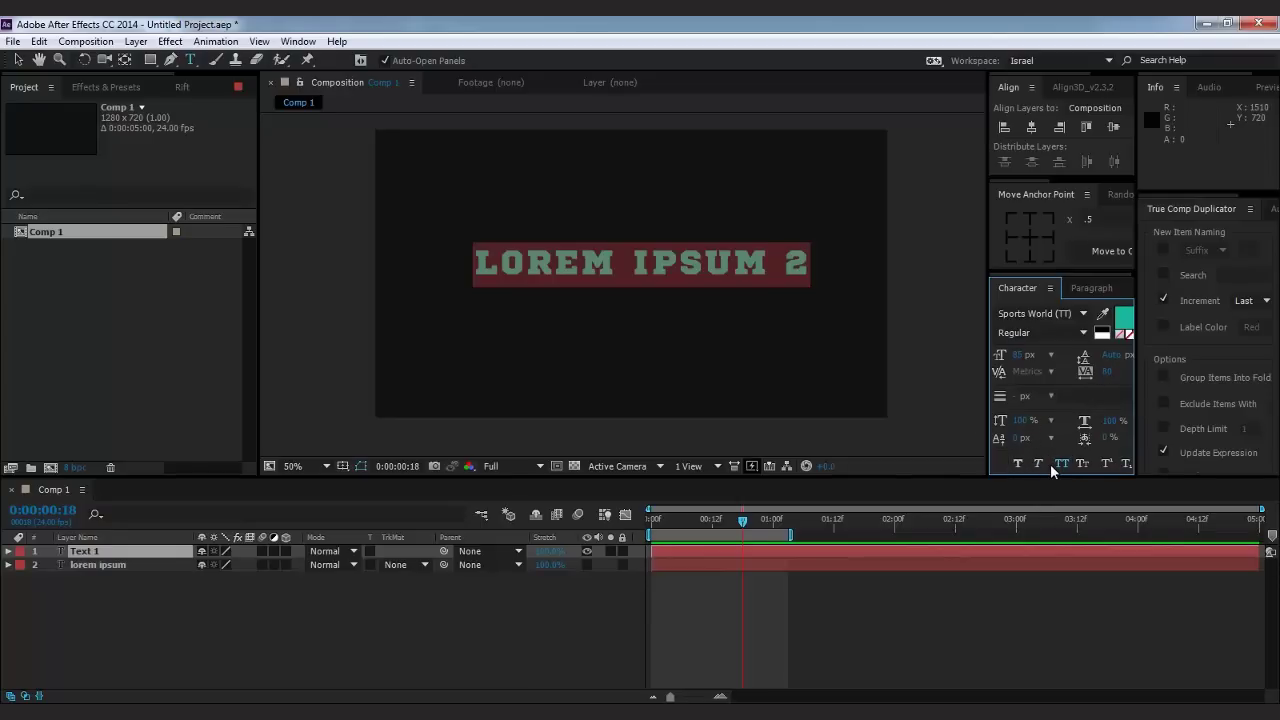
{"action": "left_click_drag", "start_coordinate": [978, 477], "coordinate": [958, 501]}
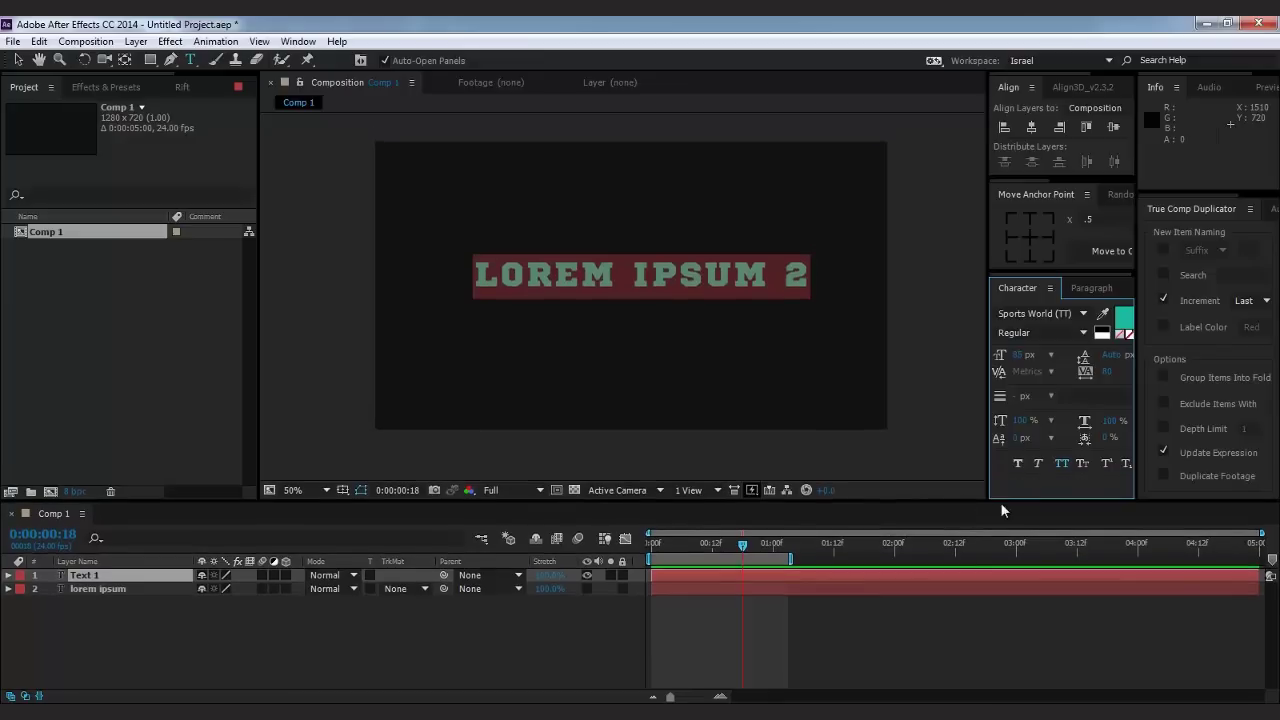
Undo the stray edits so the text reads LOREM IPSUM 2 again.
{"action": "left_click", "coordinate": [494, 276]}
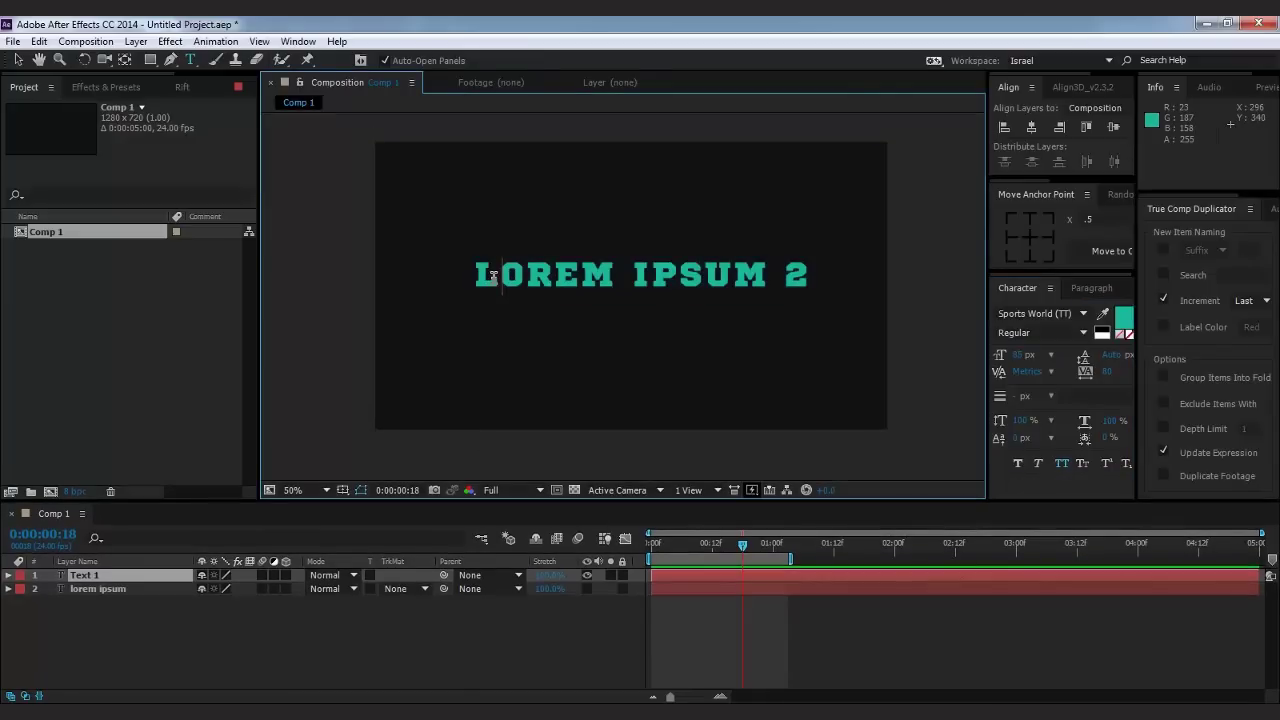
{"action": "key", "text": "Escape"}
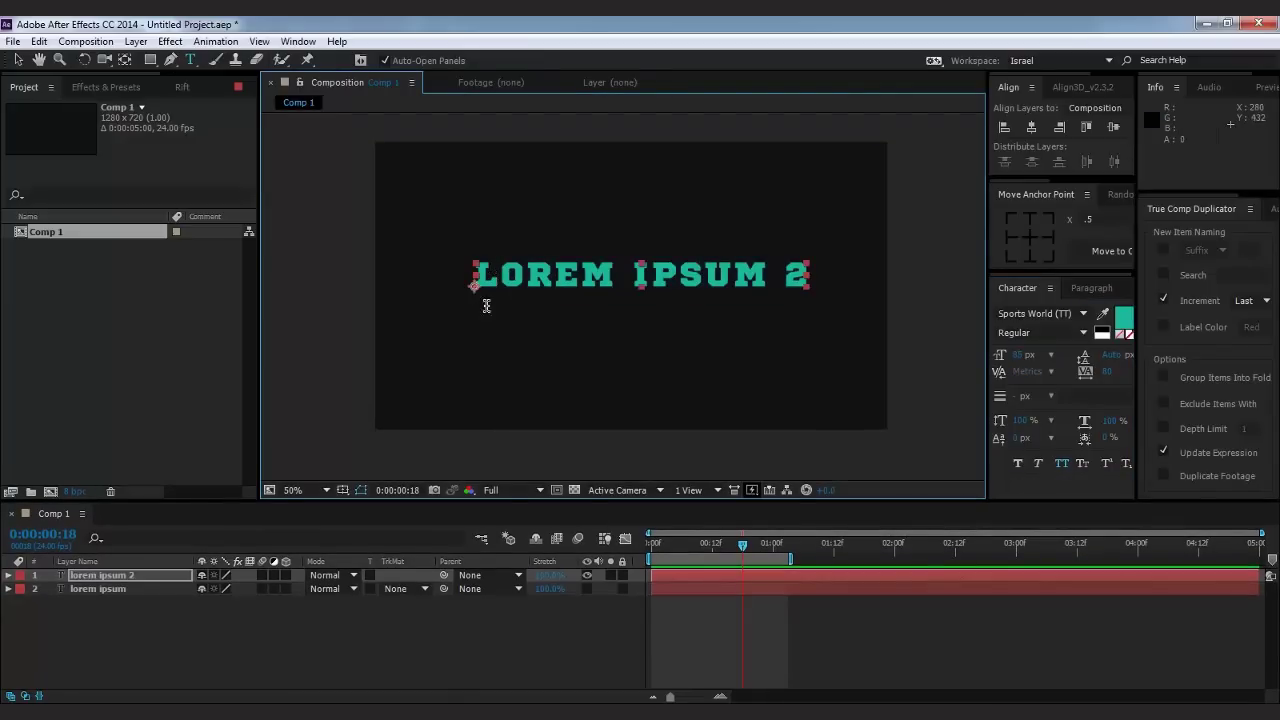
{"action": "left_click_drag", "start_coordinate": [526, 276], "coordinate": [612, 276]}
{"action": "left_click", "coordinate": [704, 276]}
{"action": "left_click", "coordinate": [733, 276]}
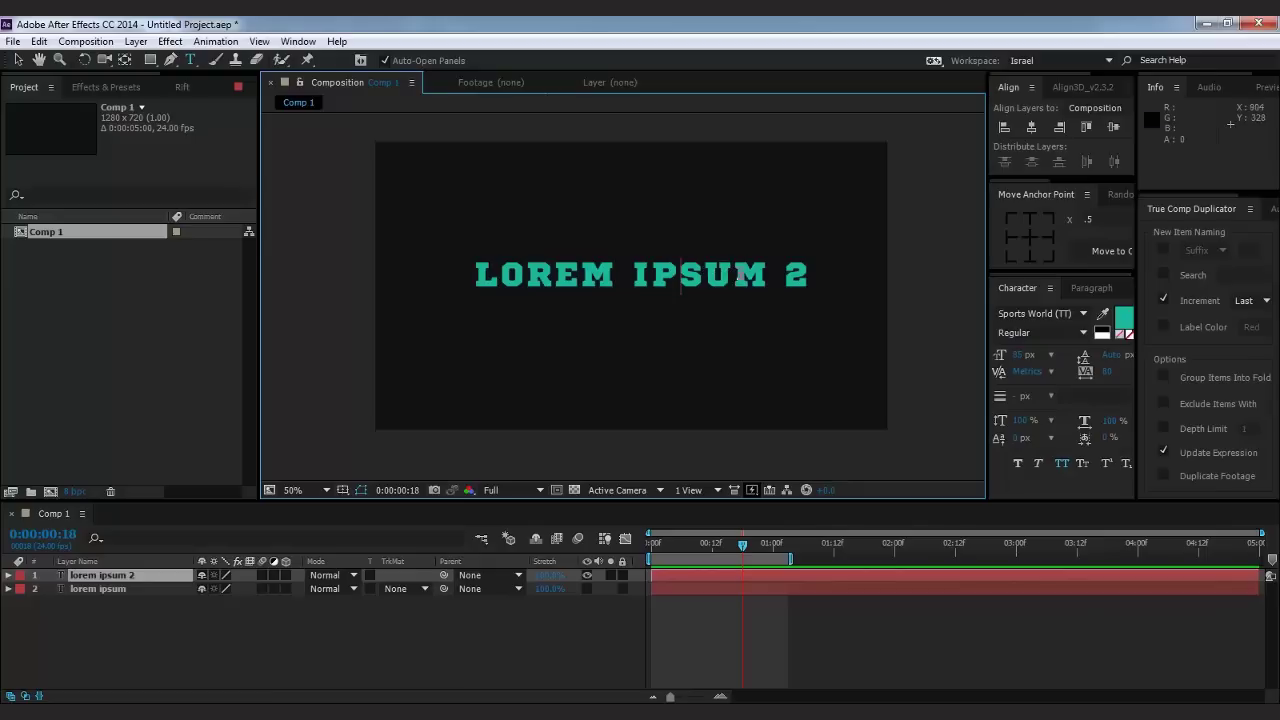
{"action": "type", "text": "e"}
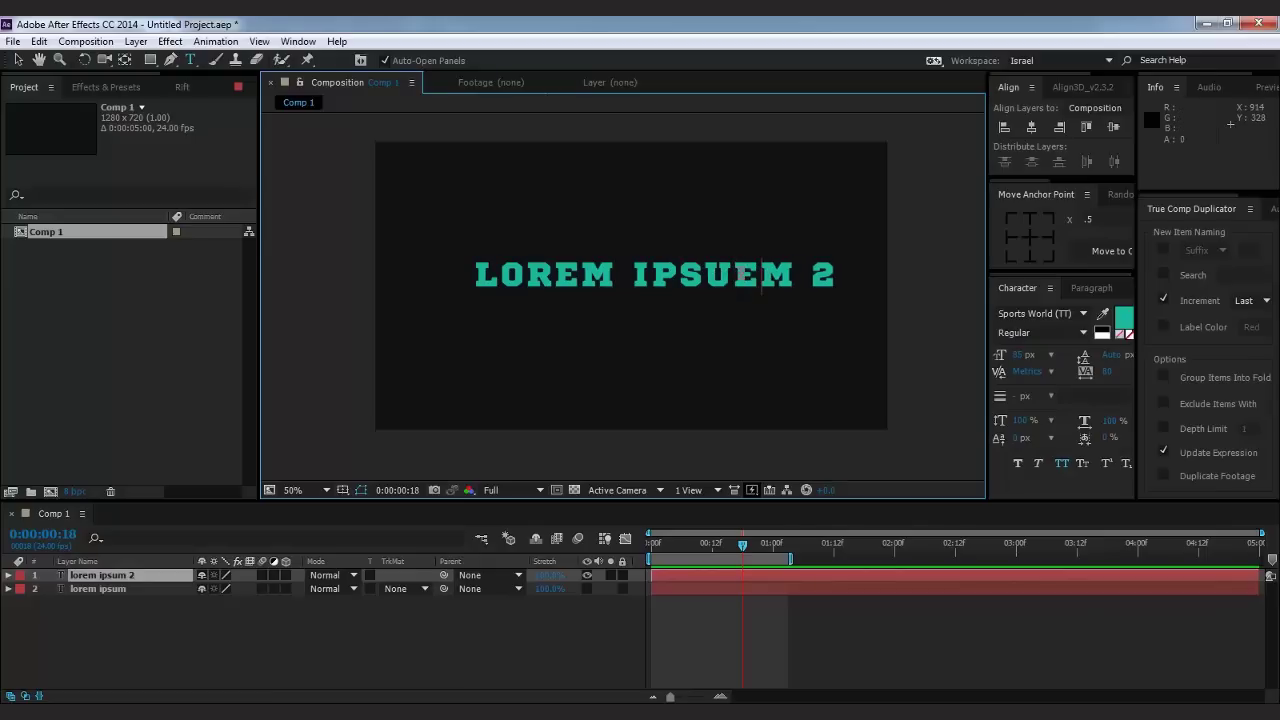
{"action": "key", "text": "ctrl+x"}
{"action": "key", "text": "Home"}
{"action": "key", "text": "ctrl+v"}
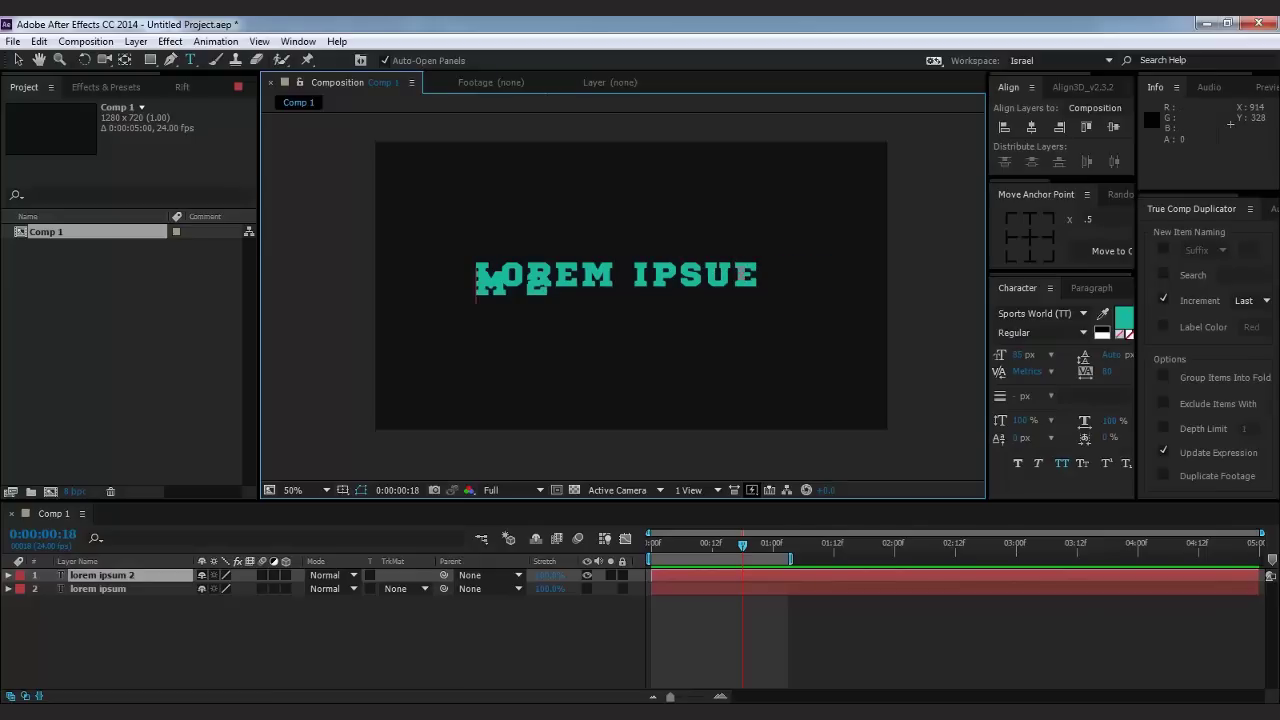
{"action": "key", "text": "ctrl+z"}
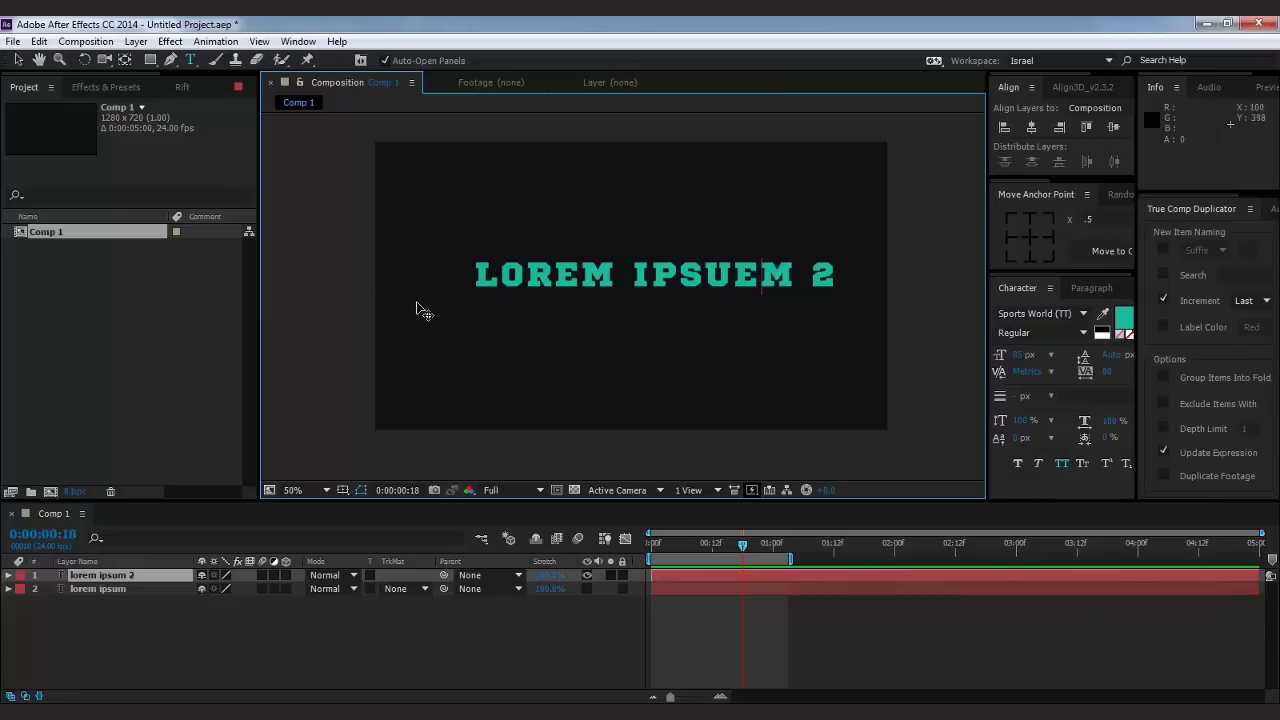
{"action": "key", "text": "BackSpace"}
{"action": "key", "text": "KP_Enter"}
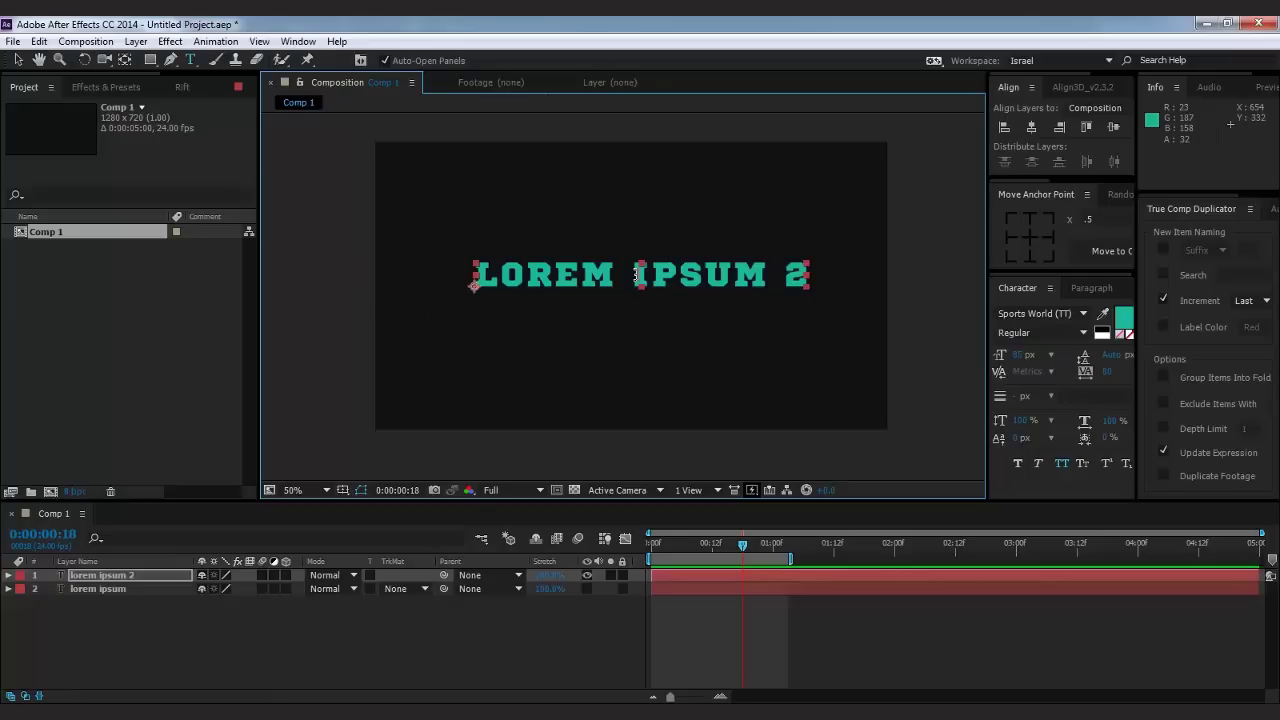
Commit the text, return to the Selection tool and go to 0:00:00:00.
{"action": "left_click_drag", "start_coordinate": [706, 276], "coordinate": [660, 282]}
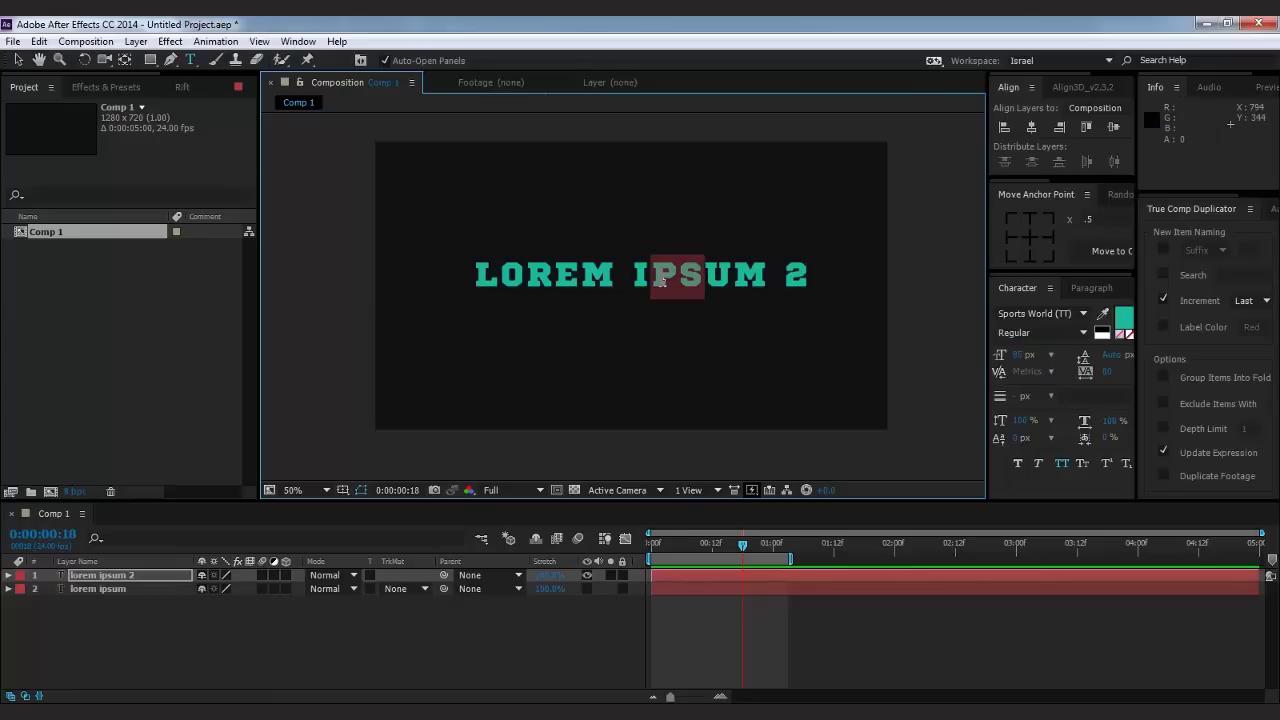
{"action": "left_click", "coordinate": [812, 272]}
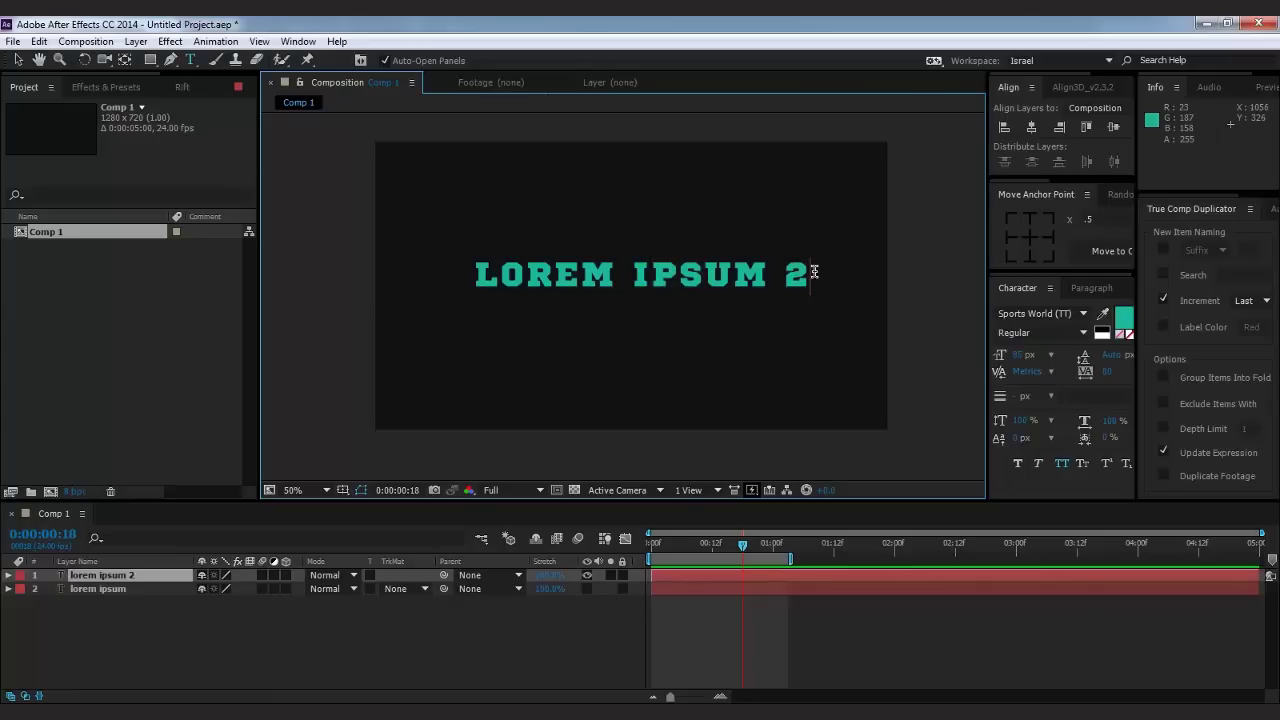
{"action": "left_click_drag", "start_coordinate": [814, 271], "coordinate": [776, 271]}
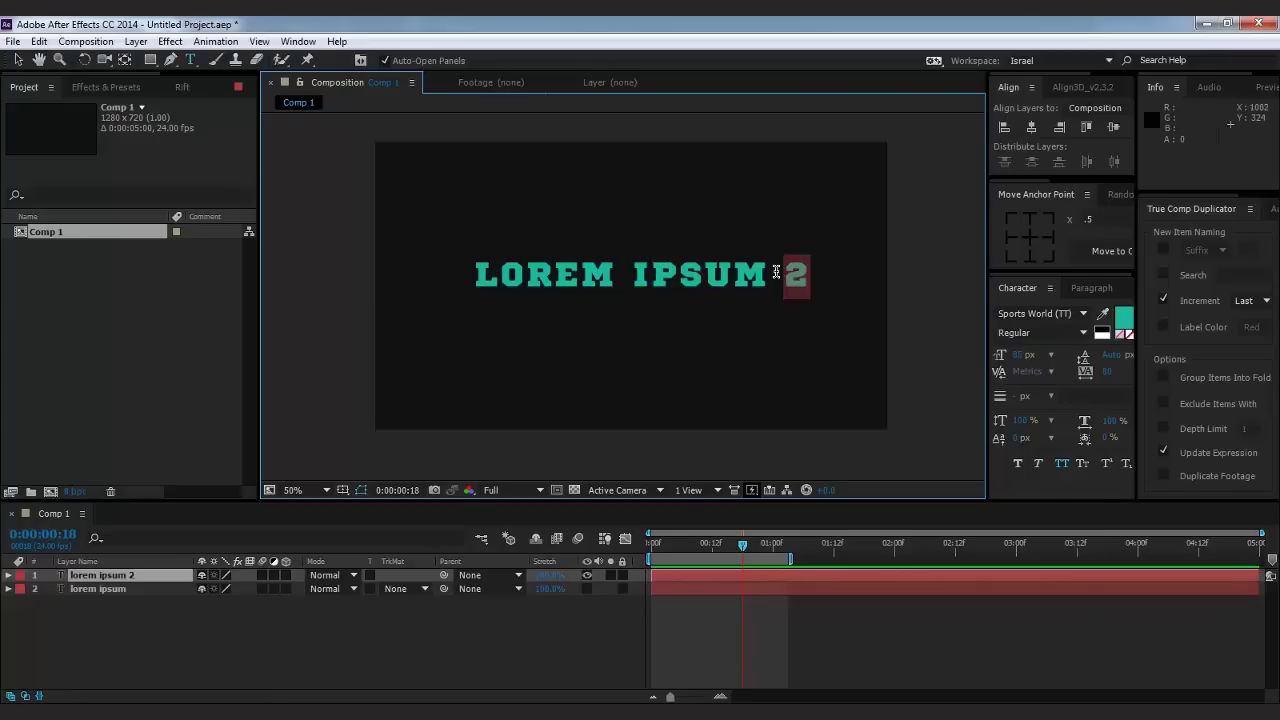
{"action": "key", "text": "Right"}
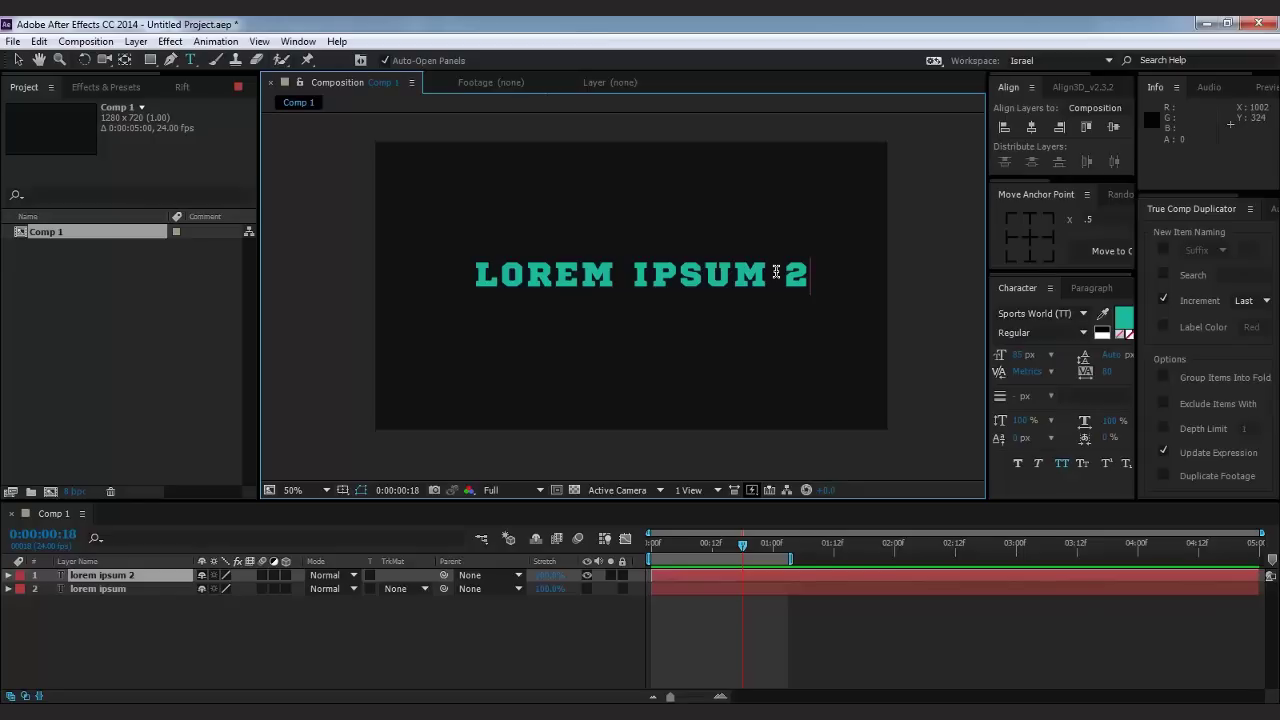
{"action": "key", "text": "KP_Enter"}
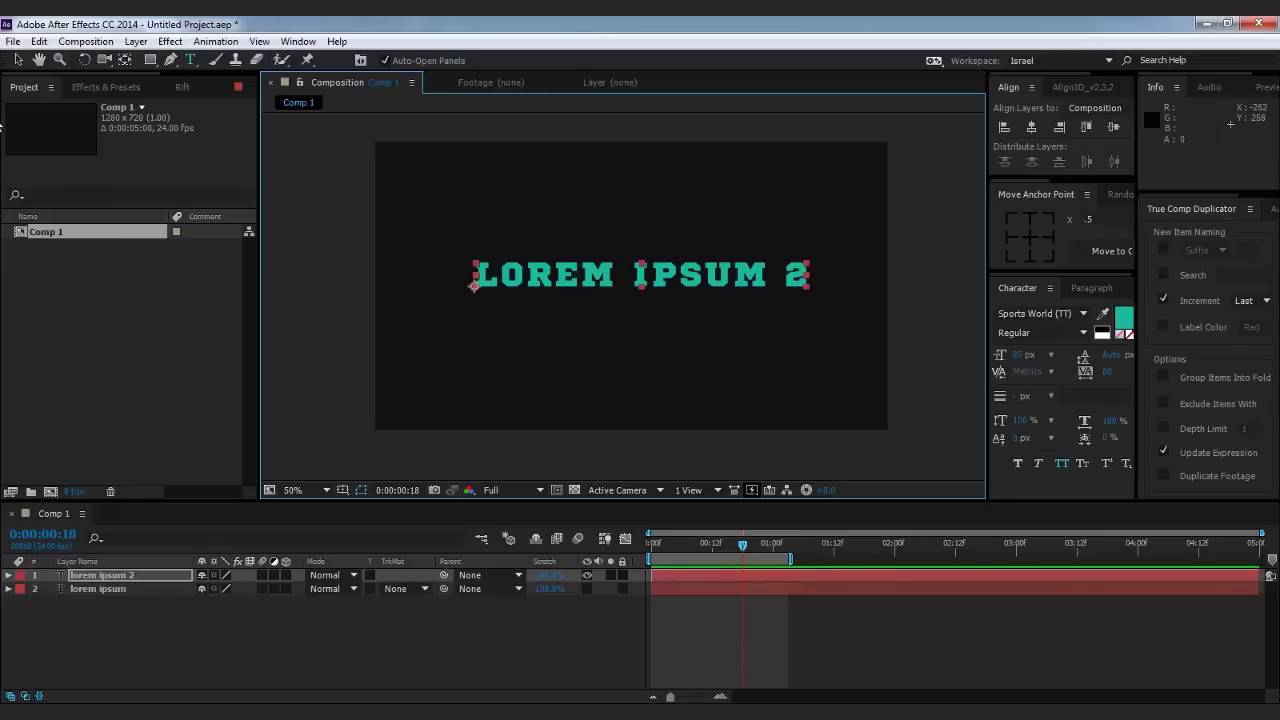
{"action": "left_click", "coordinate": [18, 59]}
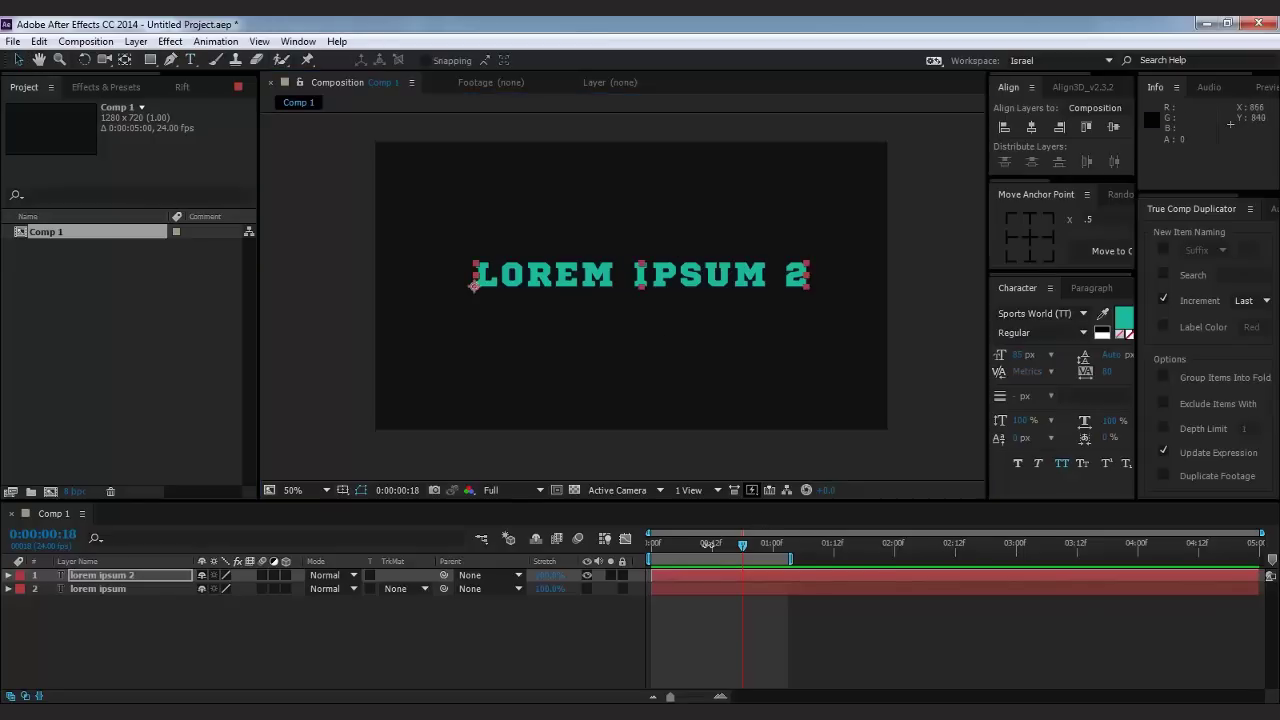
{"action": "key", "text": "Home"}
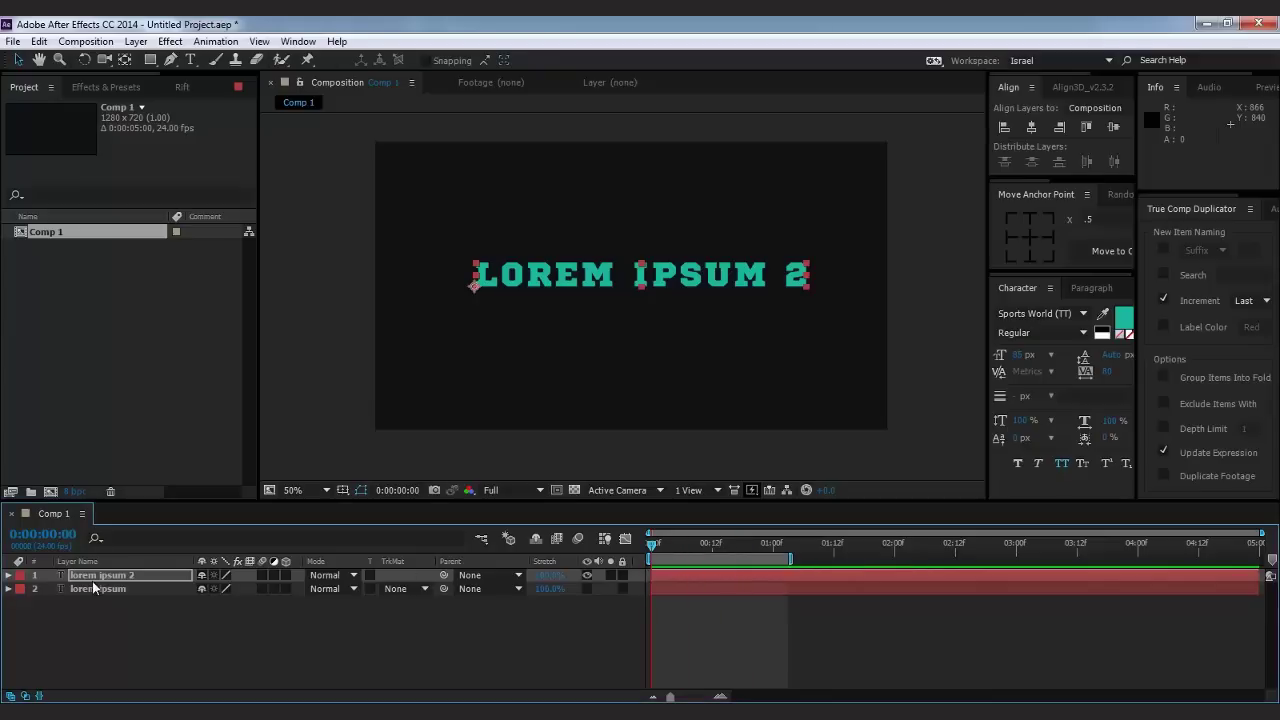
Add an Opacity animator to the lorem ipsum 2 text layer.
{"action": "left_click", "coordinate": [8, 575]}
{"action": "left_click", "coordinate": [8, 575]}
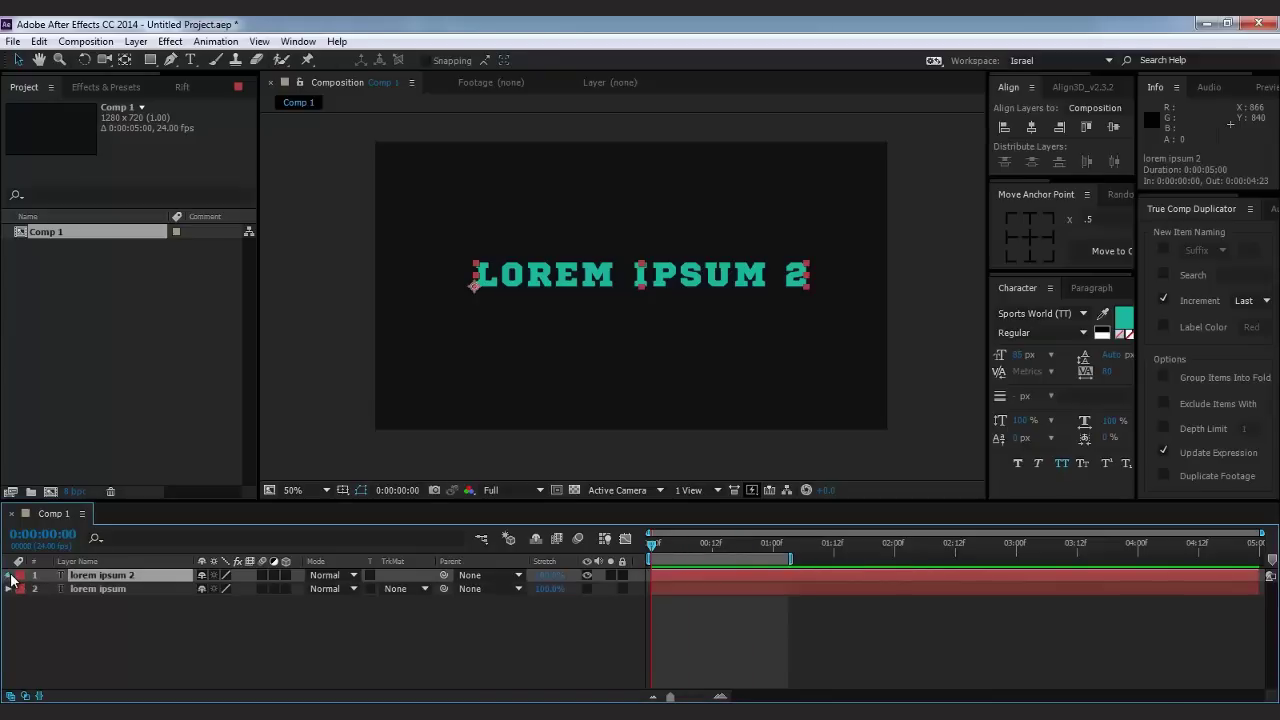
{"action": "left_click", "coordinate": [8, 575]}
{"action": "left_click", "coordinate": [293, 588]}
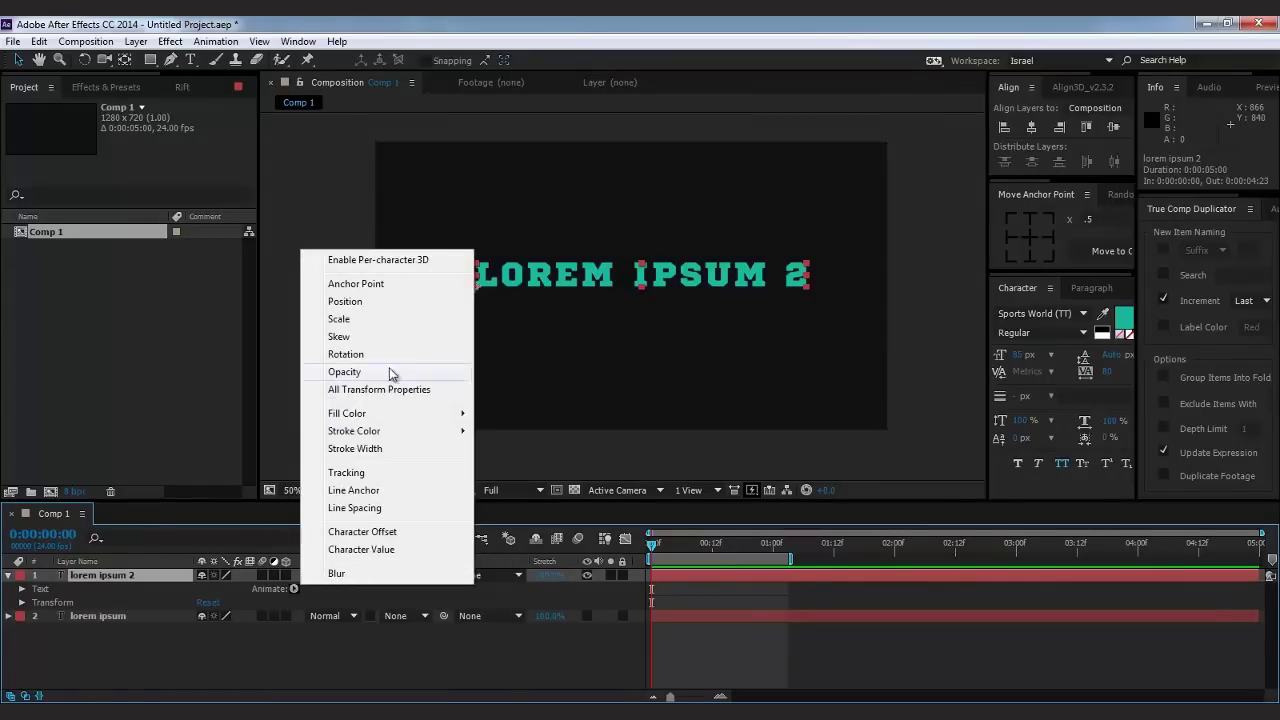
{"action": "left_click", "coordinate": [344, 372]}
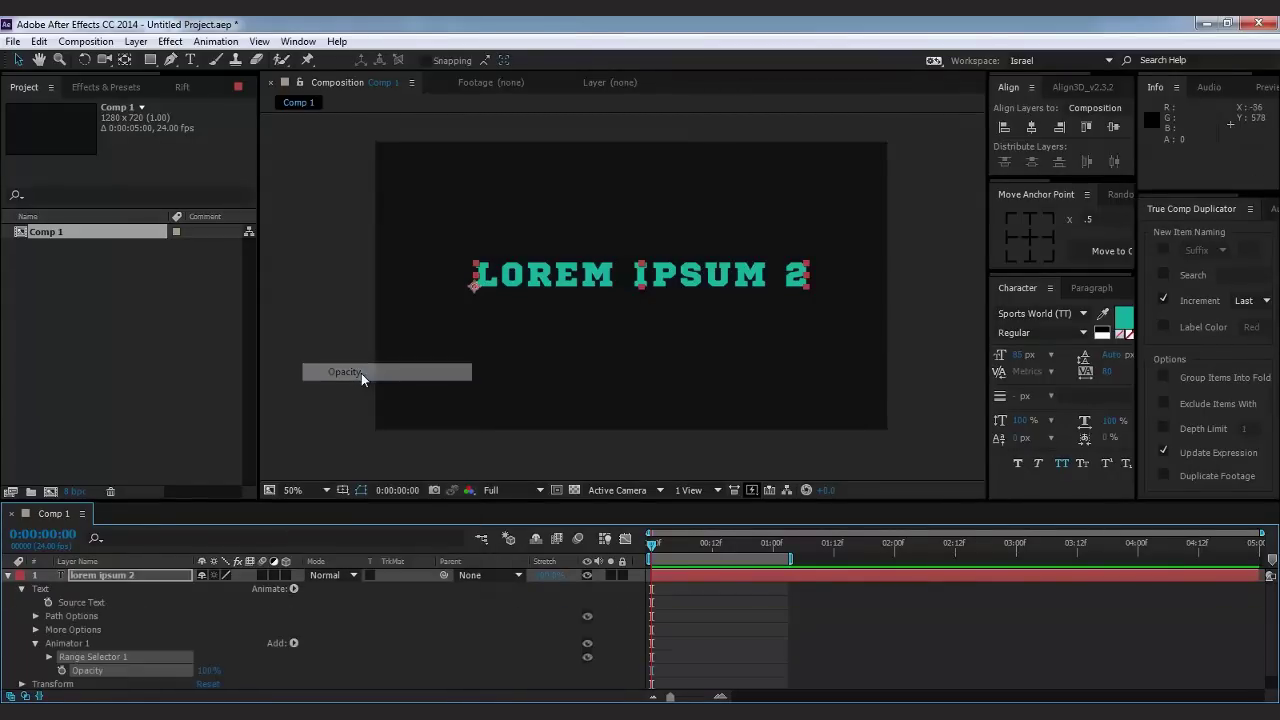
Rename the animator to Opacidad and set its Opacity to 0%.
{"action": "left_click", "coordinate": [75, 645]}
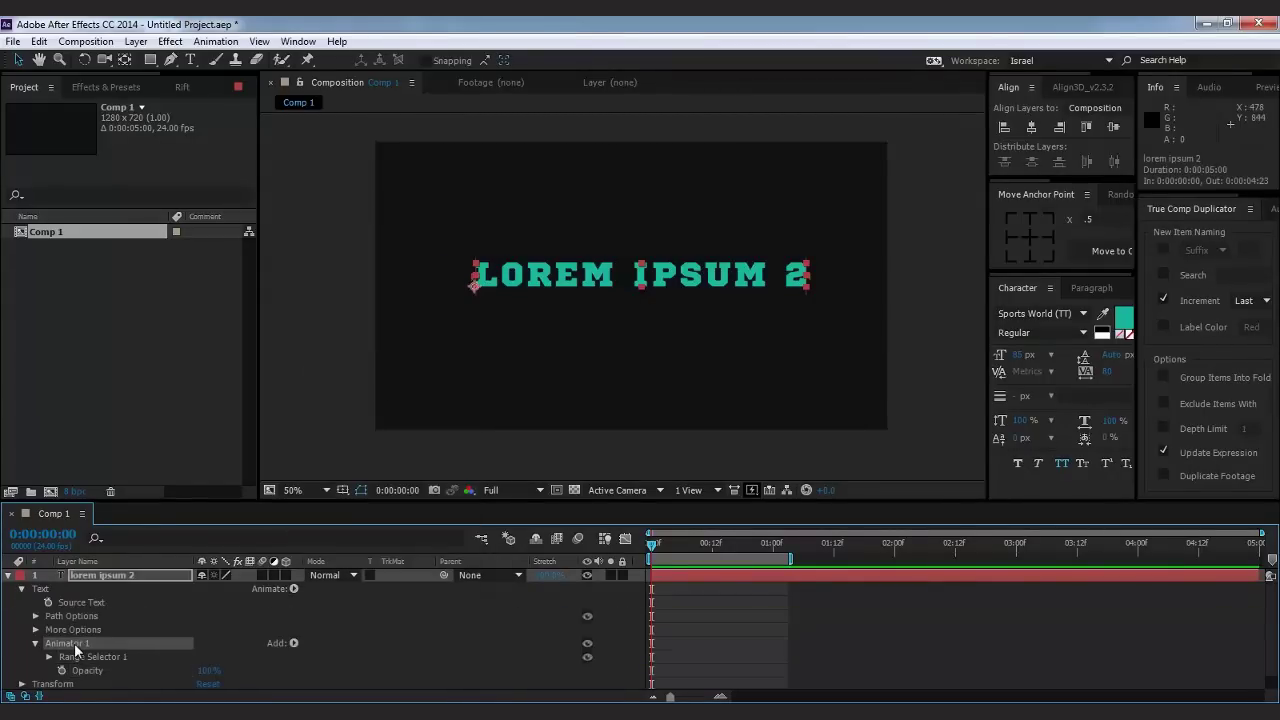
{"action": "key", "text": "Return"}
{"action": "type", "text": "Op"}
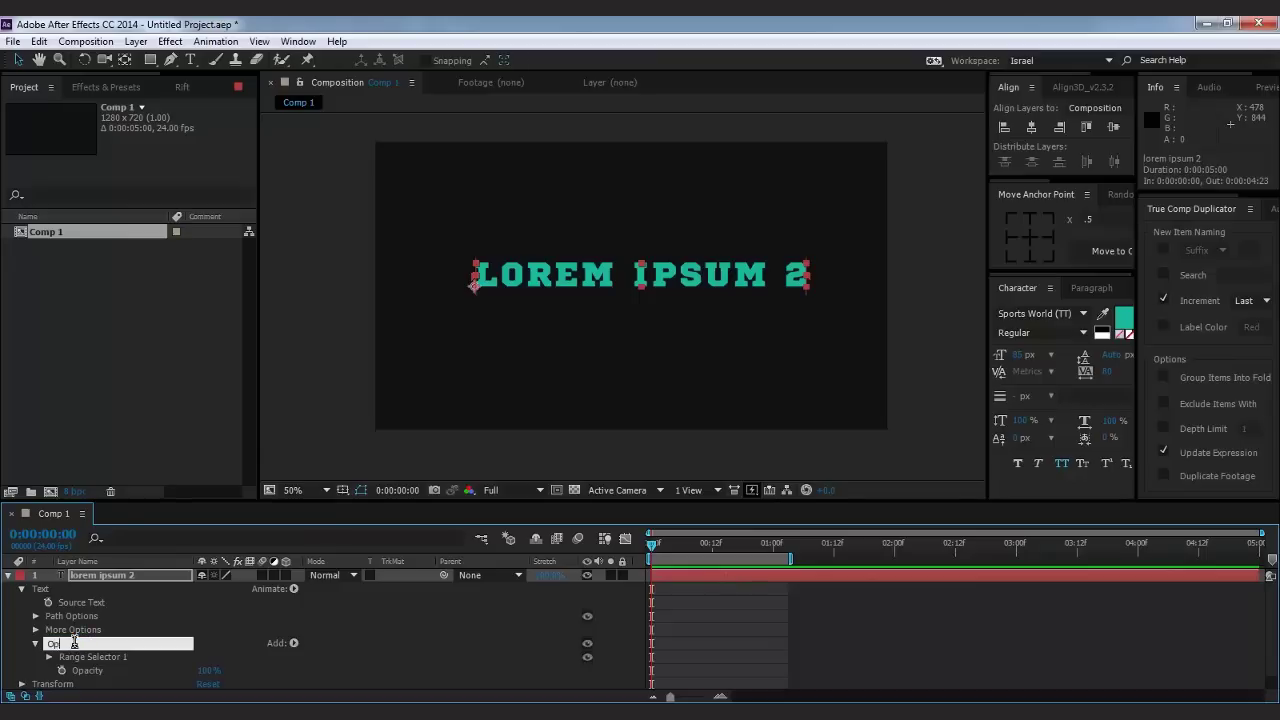
{"action": "type", "text": "acity"}
{"action": "key", "text": "Return"}
{"action": "scroll", "coordinate": [373, 657], "scroll_direction": "down", "scroll_amount": 1}
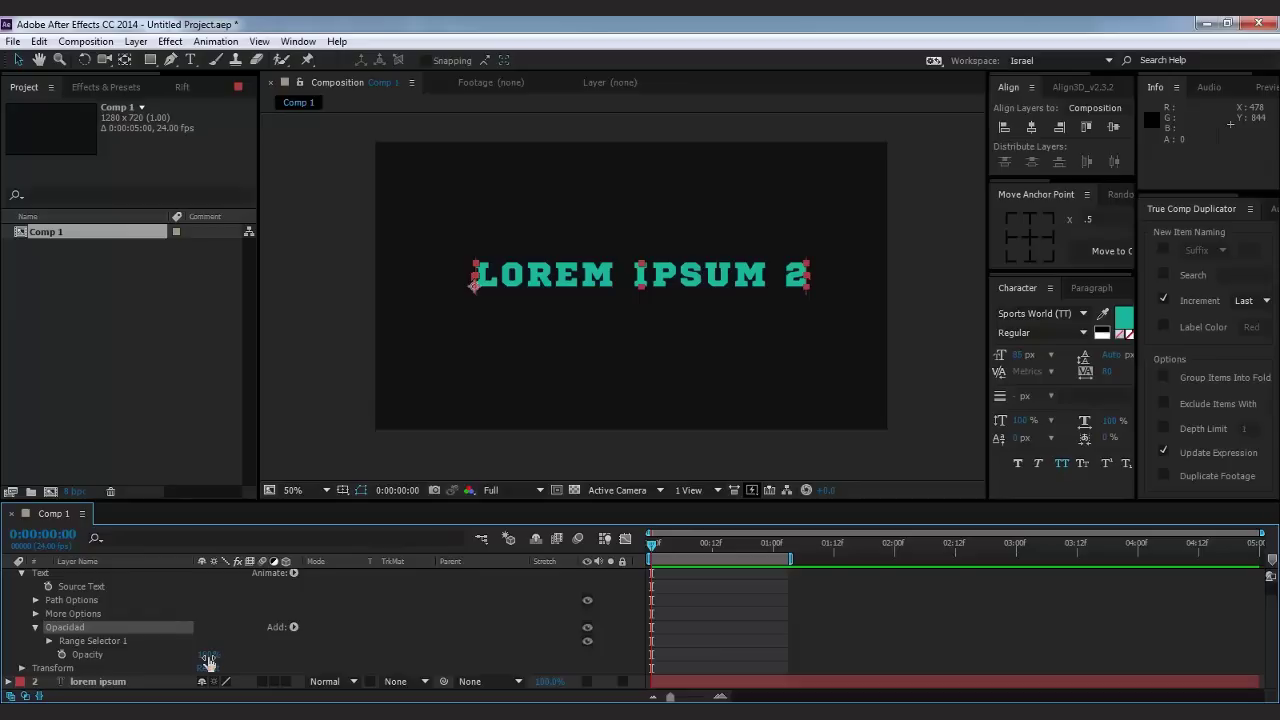
{"action": "left_click_drag", "start_coordinate": [208, 662], "coordinate": [14, 640]}
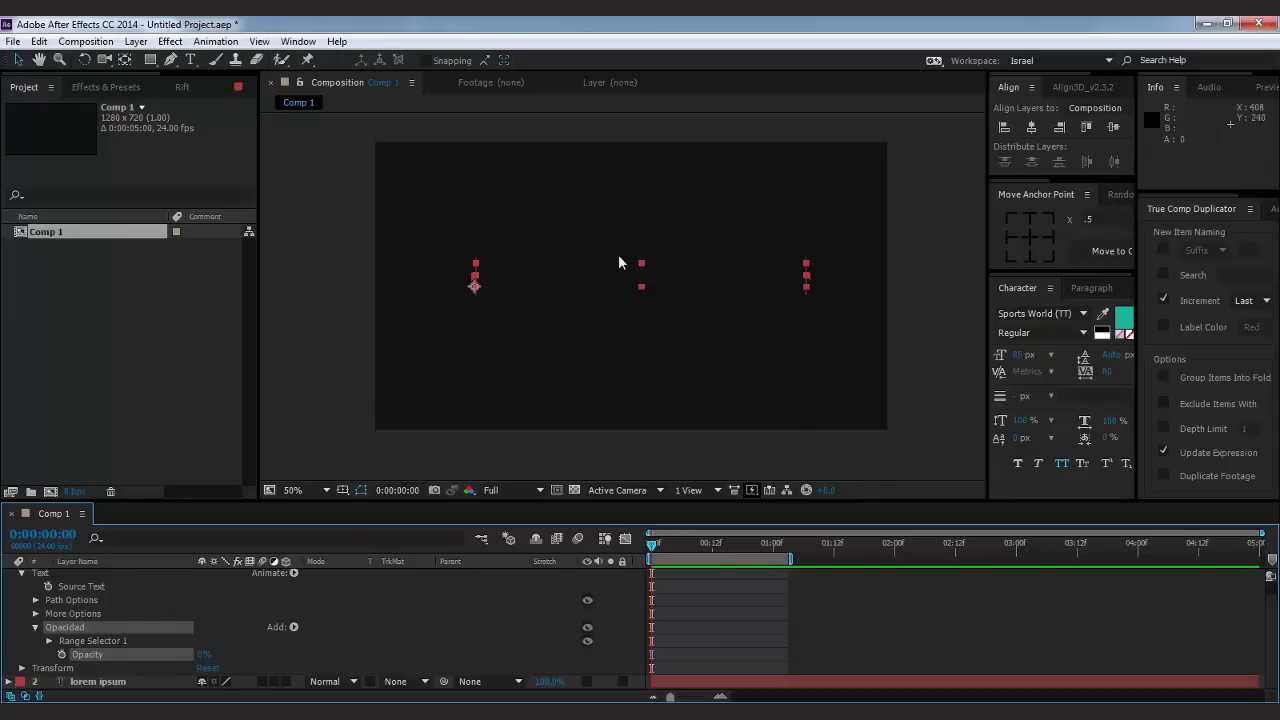
Keyframe Opacidad's range Start from 0% at frame 0 to 100% at frame 20, then preview.
{"action": "left_click", "coordinate": [48, 640]}
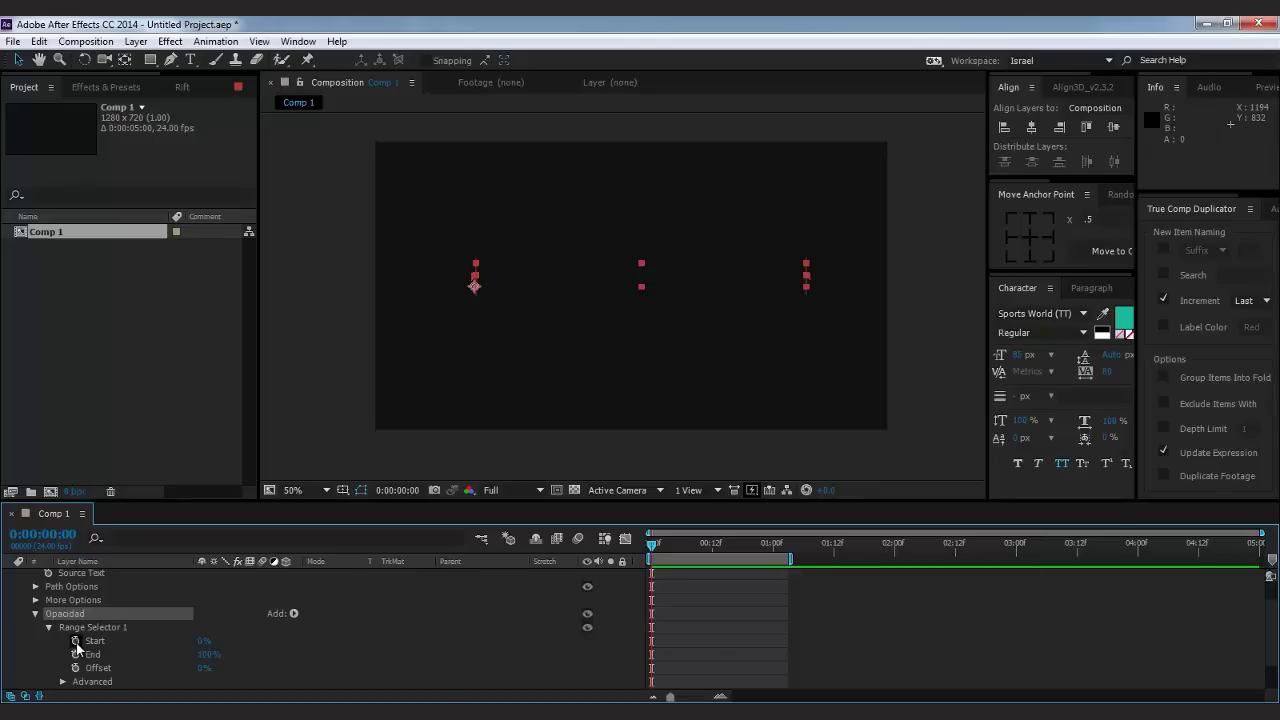
{"action": "left_click", "coordinate": [76, 641]}
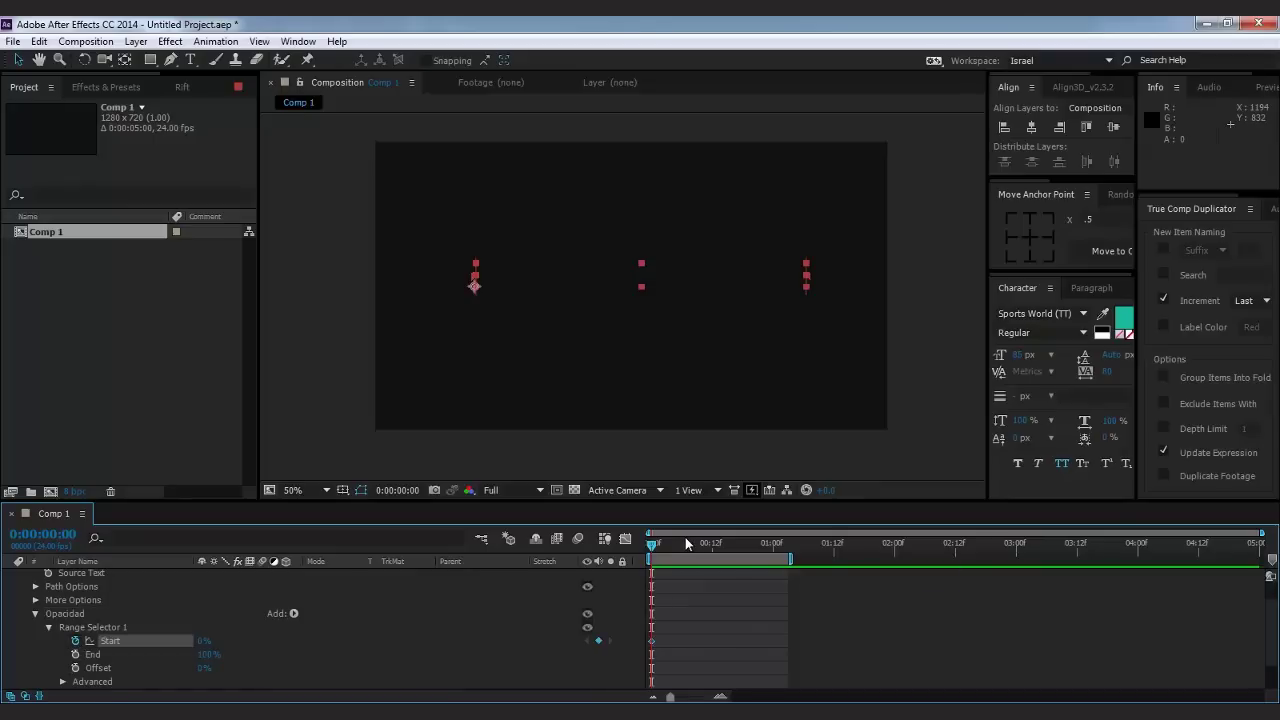
{"action": "key", "text": "shift+Page_Down"}
{"action": "key", "text": "shift+Page_Down"}
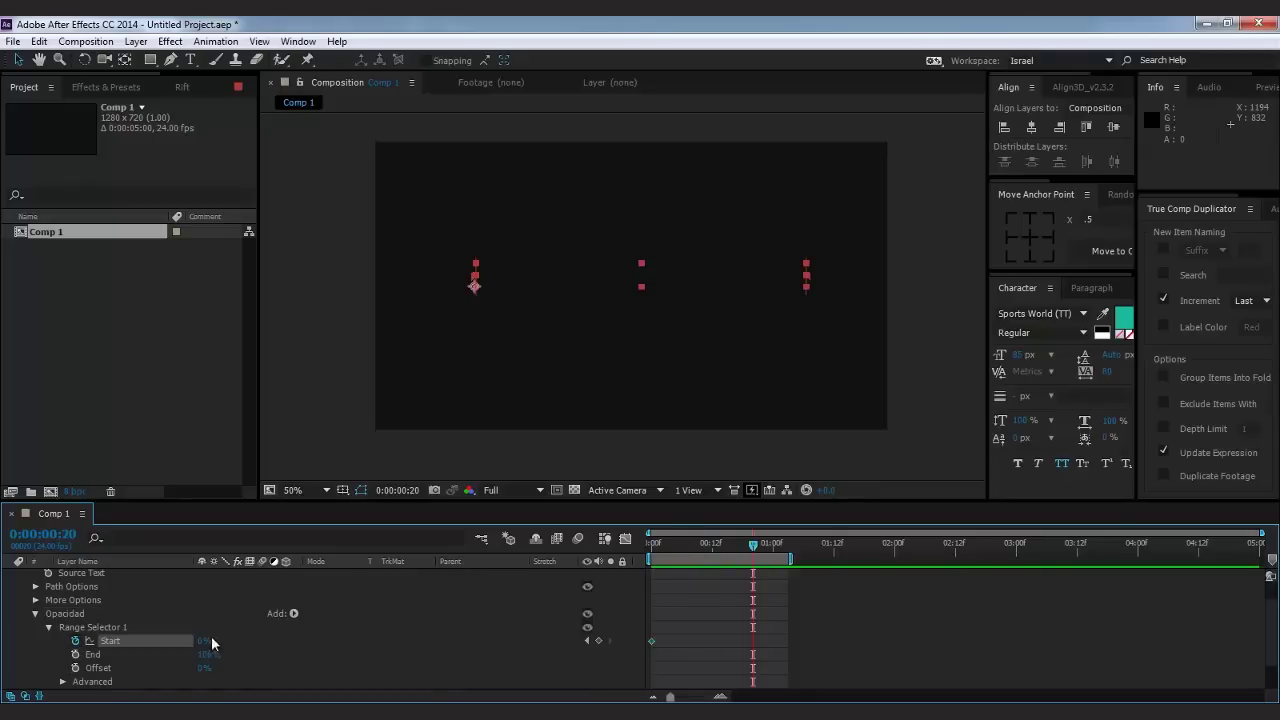
{"action": "left_click_drag", "start_coordinate": [205, 641], "coordinate": [305, 641]}
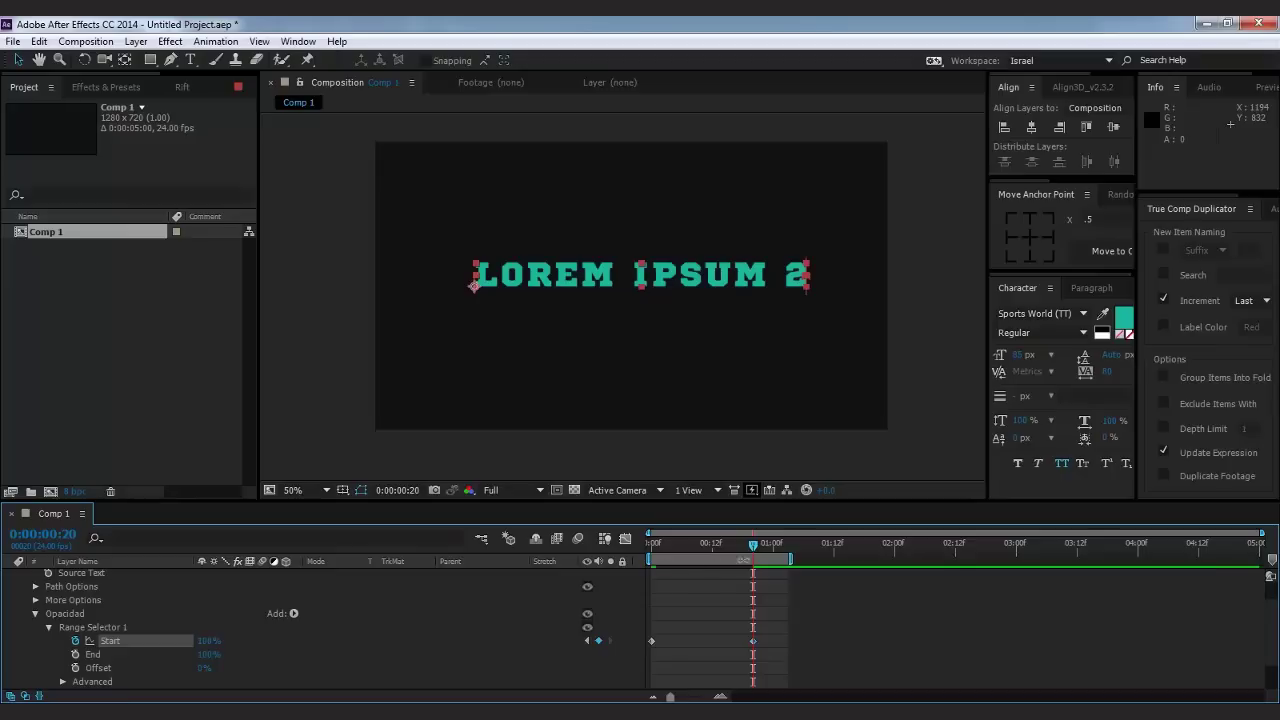
{"action": "left_click_drag", "start_coordinate": [752, 546], "coordinate": [640, 550]}
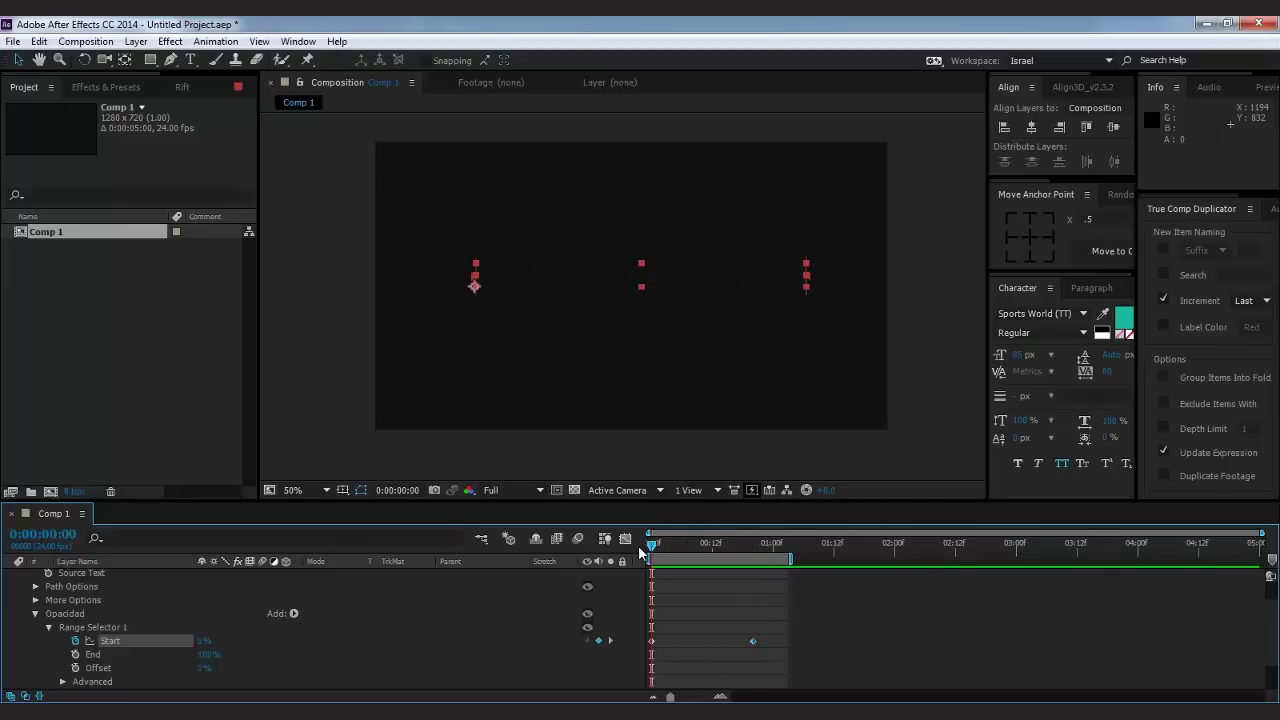
{"action": "key", "text": "space"}
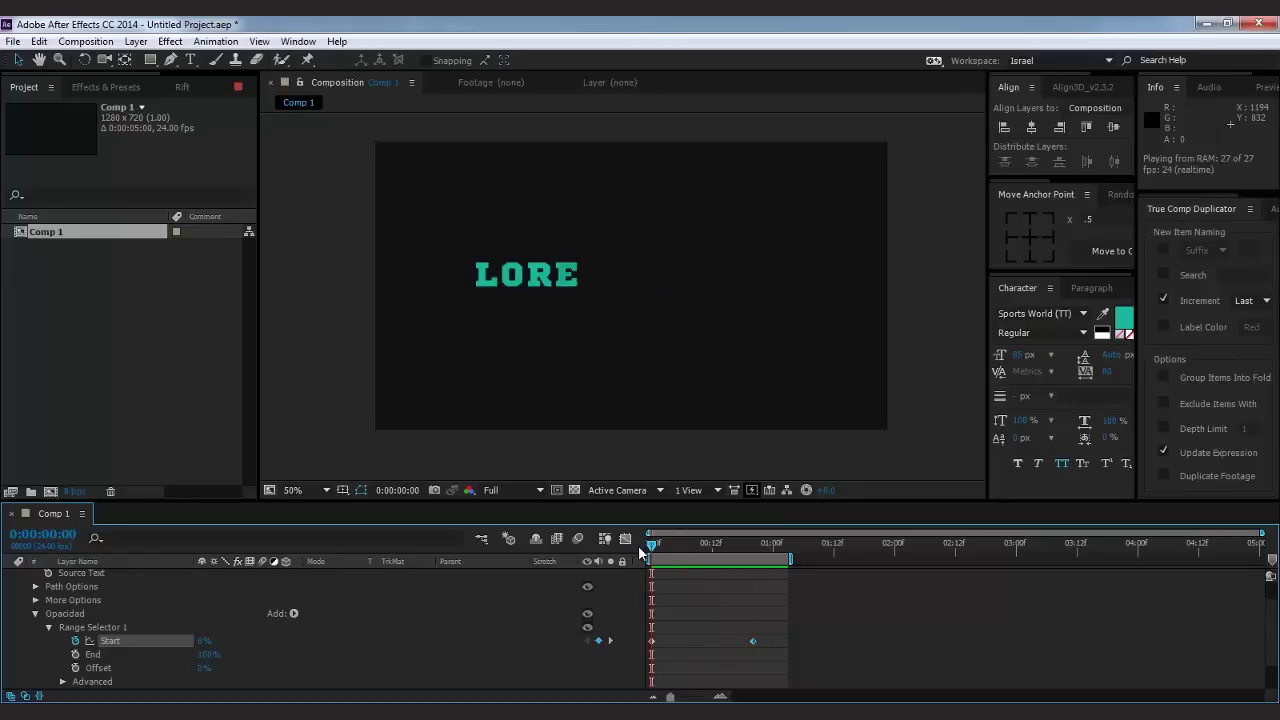
{"action": "key", "text": "space"}
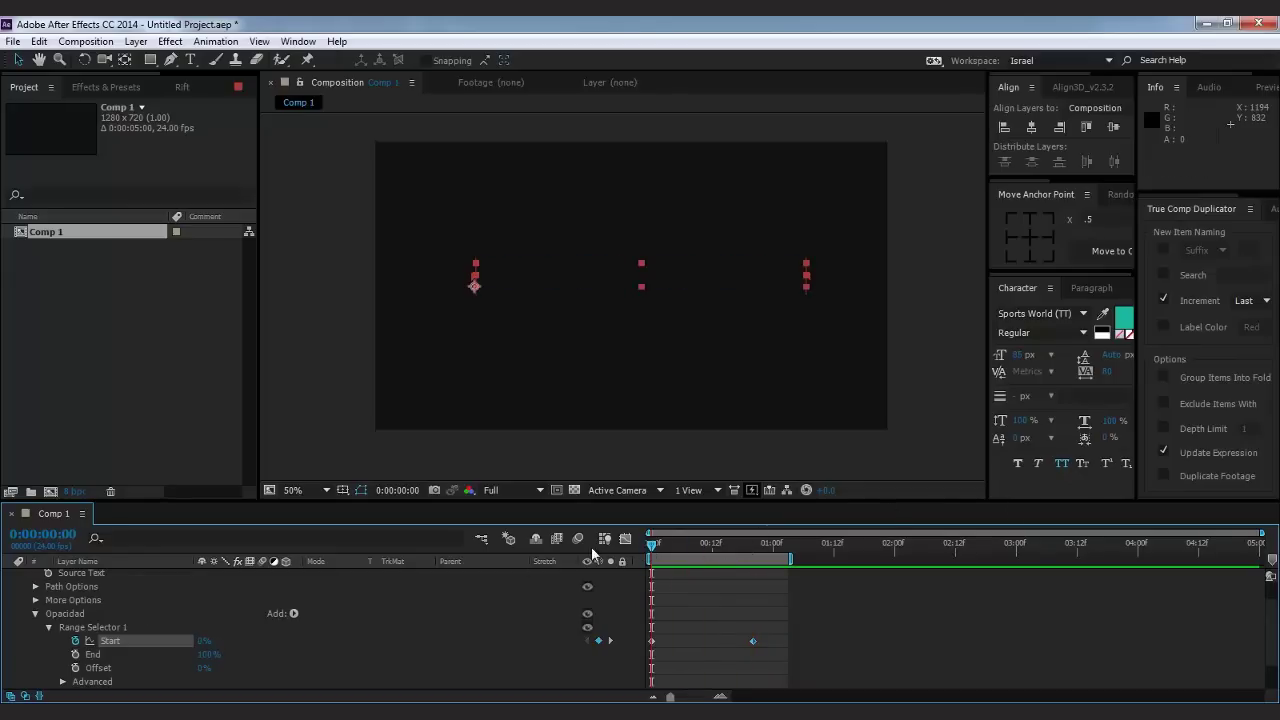
{"action": "left_click_drag", "start_coordinate": [663, 545], "coordinate": [701, 545]}
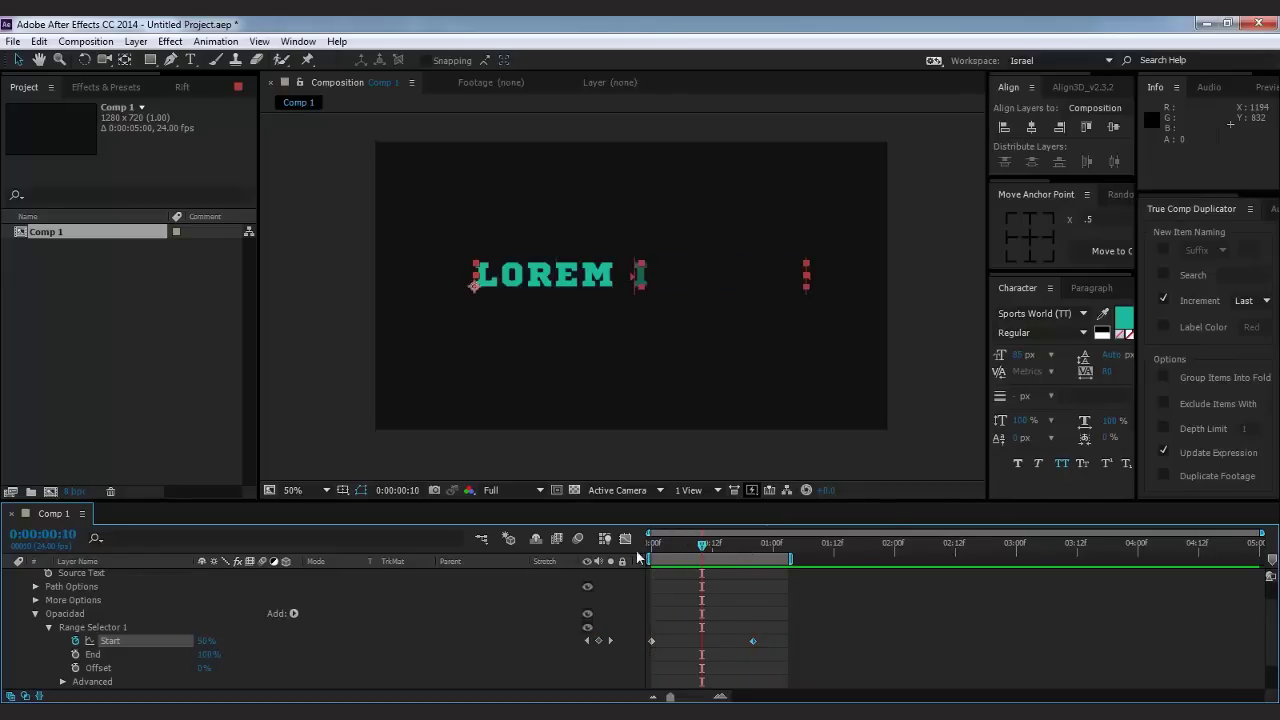
Add a Scale property set to 0.0,0.0% to the Opacidad animator.
{"action": "left_click", "coordinate": [70, 610]}
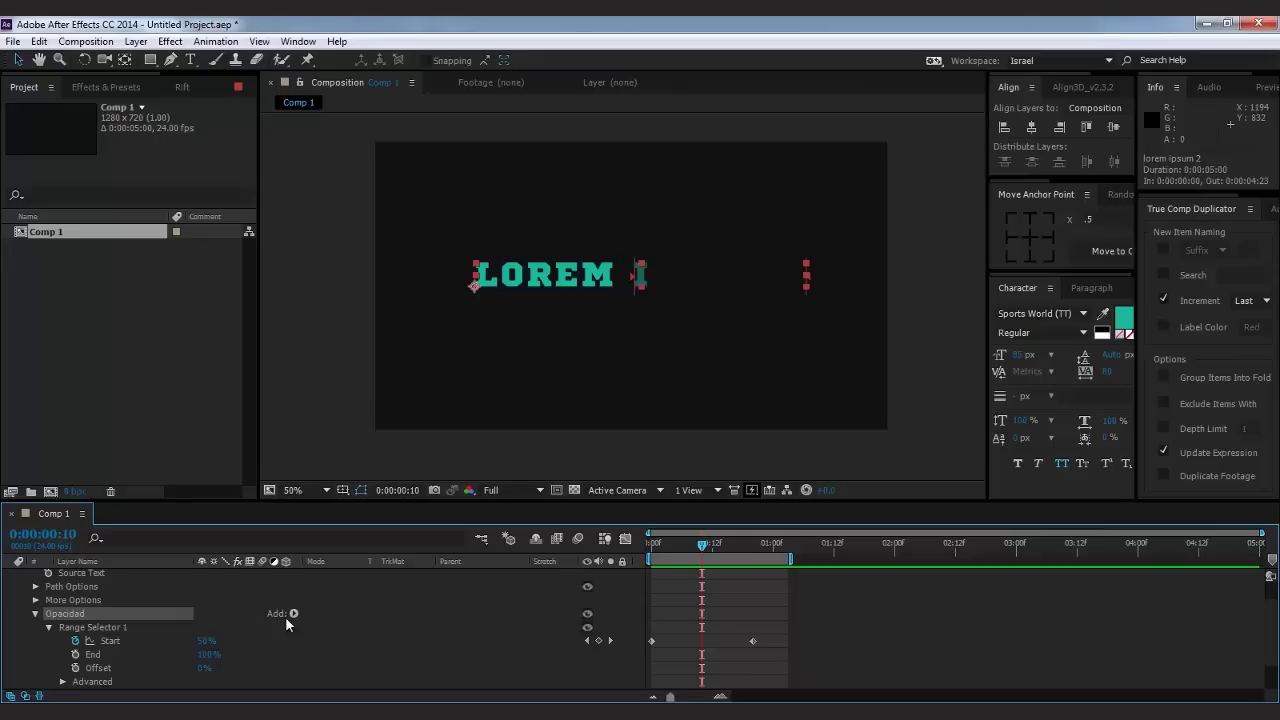
{"action": "left_click", "coordinate": [97, 627]}
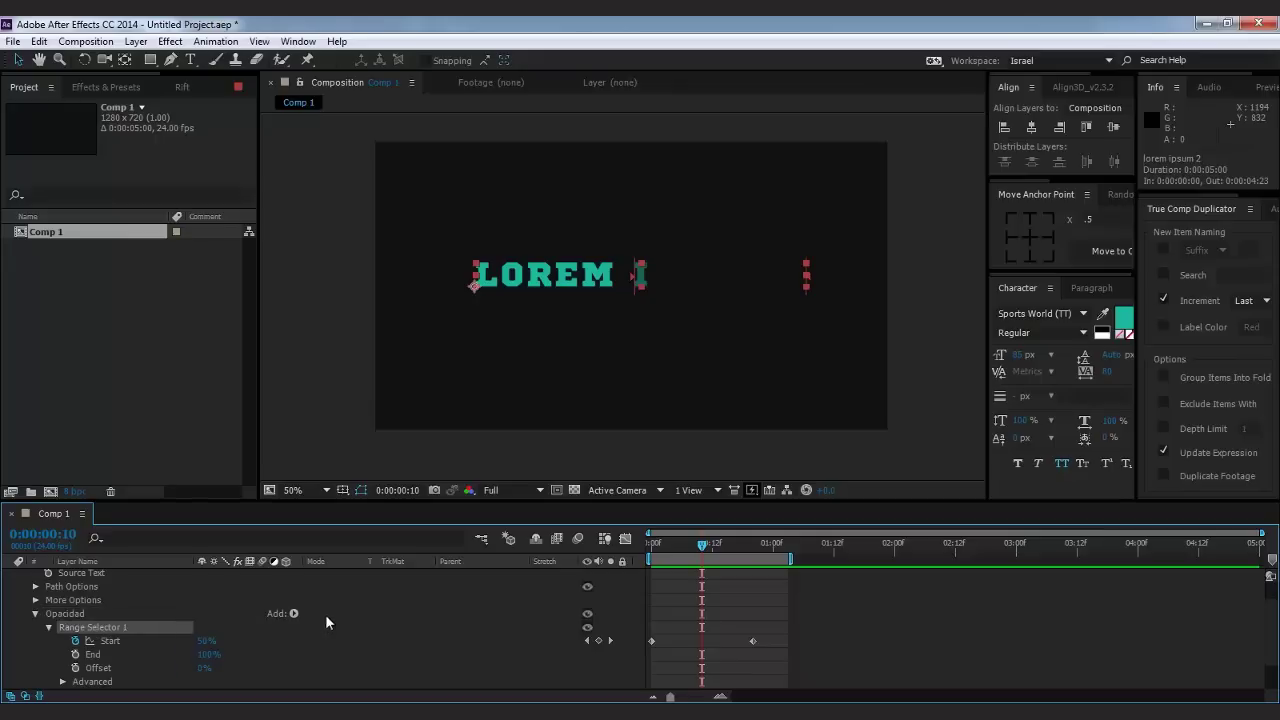
{"action": "left_click", "coordinate": [293, 614]}
{"action": "mouse_move", "coordinate": [322, 621]}
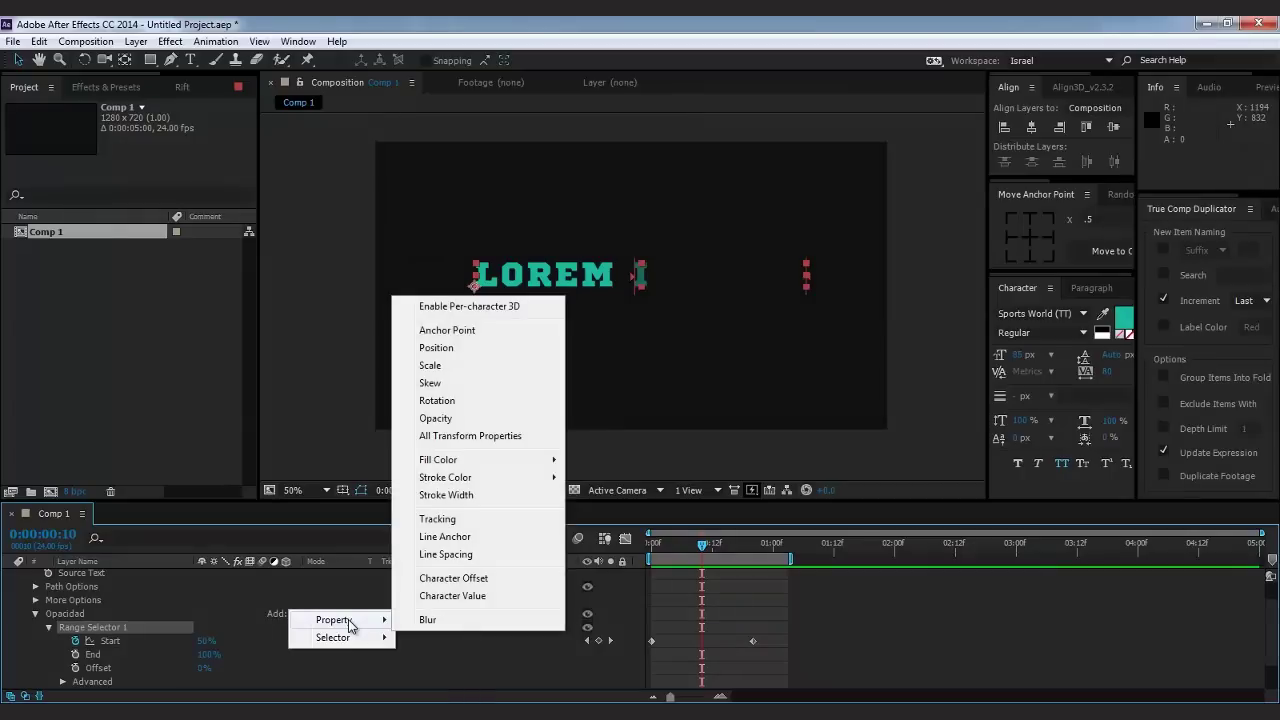
{"action": "left_click", "coordinate": [450, 367]}
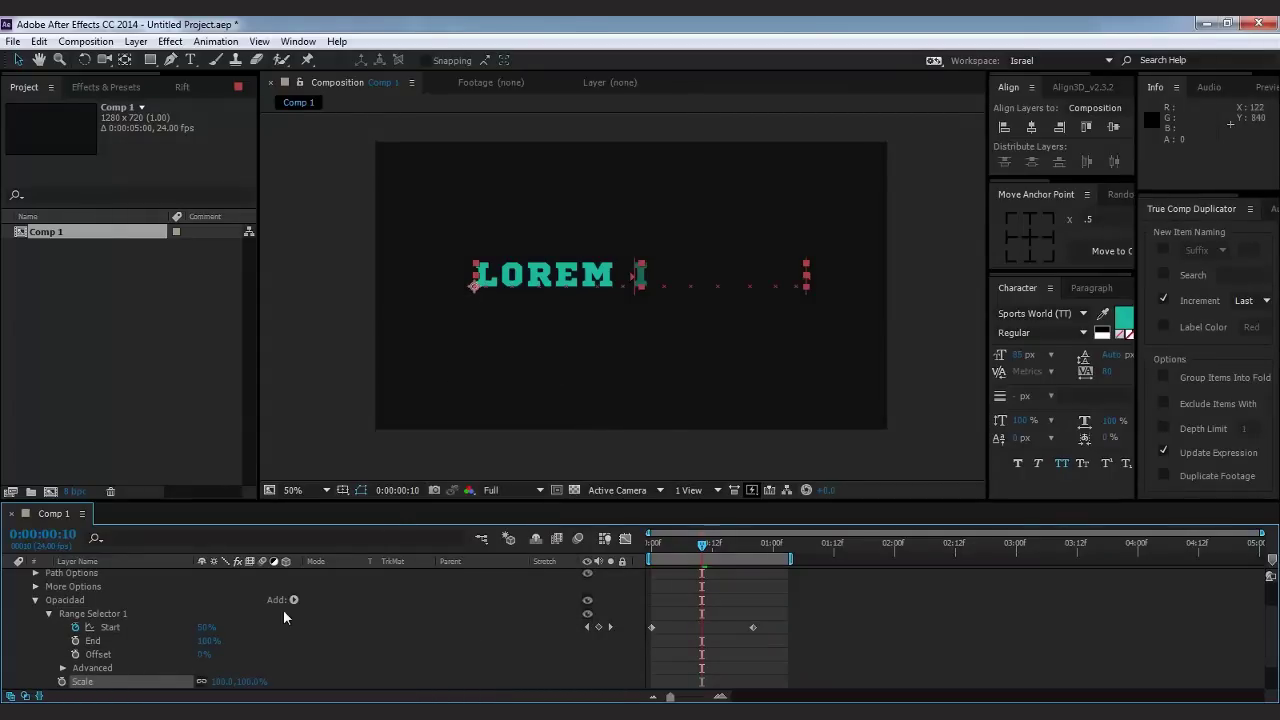
{"action": "left_click", "coordinate": [222, 682]}
{"action": "type", "text": "0"}
{"action": "key", "text": "Return"}
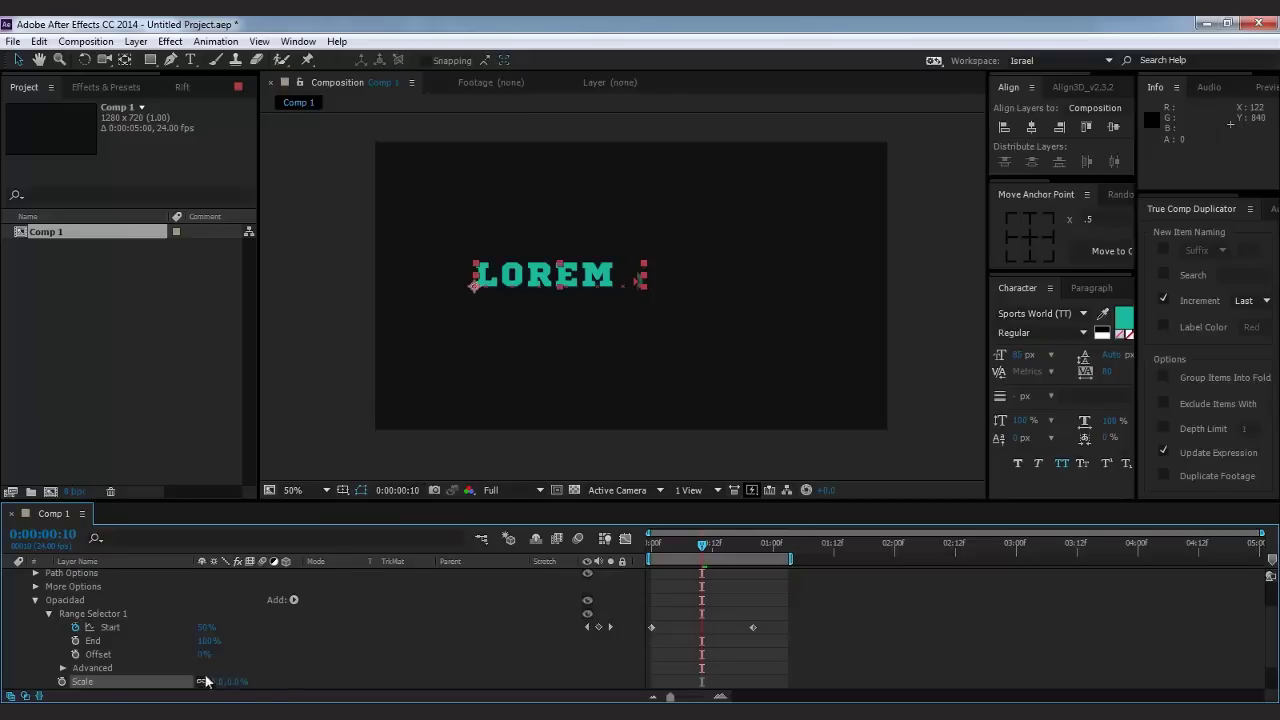
{"action": "left_click_drag", "start_coordinate": [700, 550], "coordinate": [645, 541]}
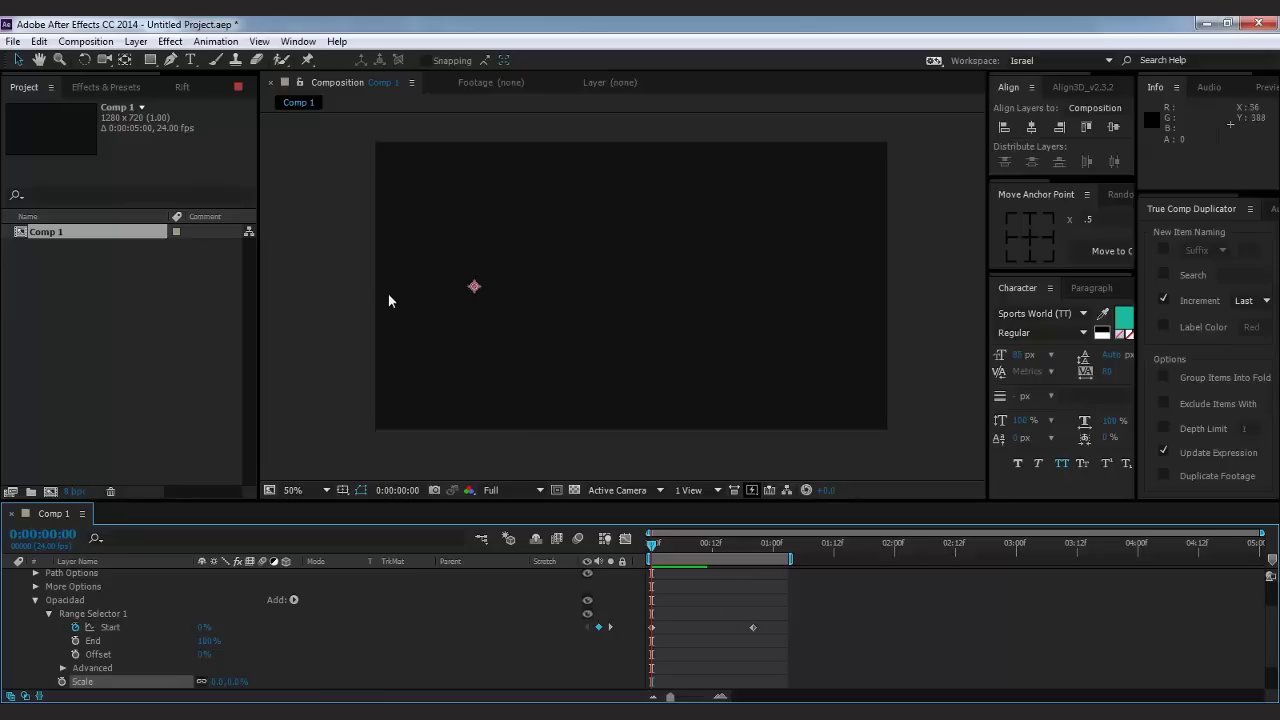
RAM-preview the teal letters popping in one by one.
{"action": "scroll", "coordinate": [511, 260], "scroll_direction": "up", "scroll_amount": 2}
{"action": "scroll", "coordinate": [474, 334], "scroll_direction": "up", "scroll_amount": 2}
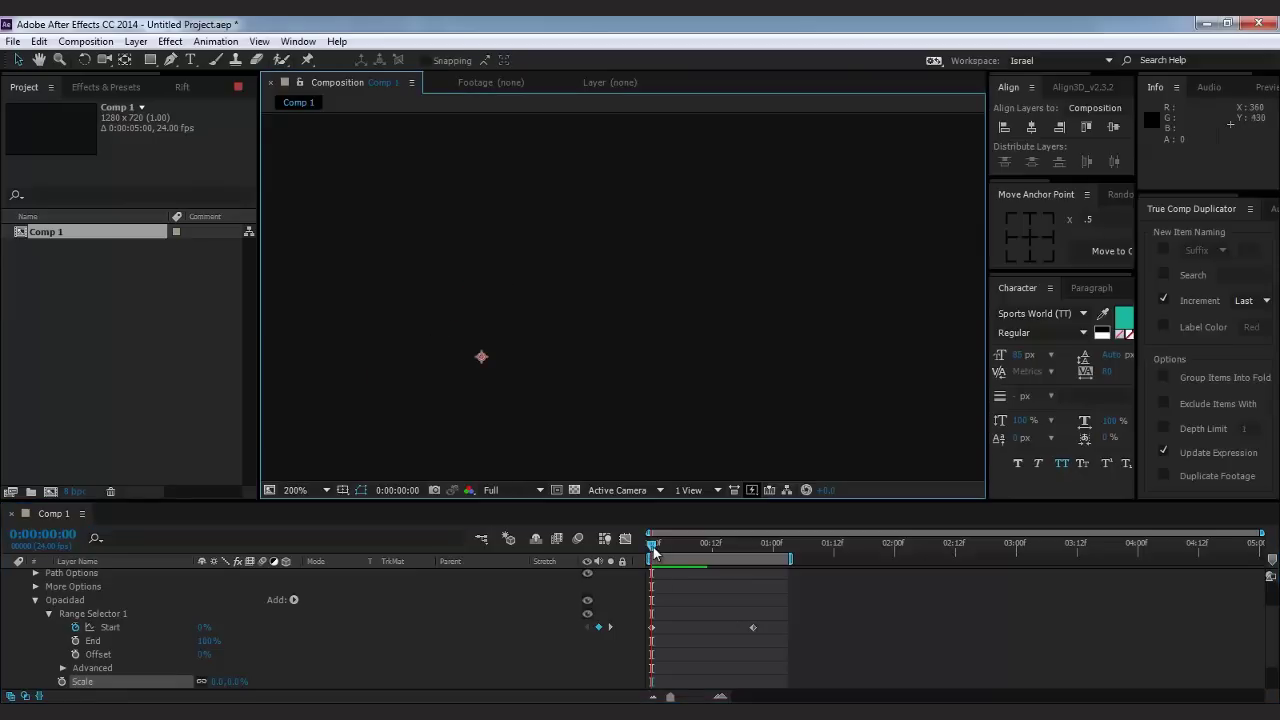
{"action": "left_click_drag", "start_coordinate": [652, 543], "coordinate": [682, 545]}
{"action": "scroll", "coordinate": [706, 398], "scroll_direction": "down", "scroll_amount": 1}
{"action": "key", "text": "KP_0"}
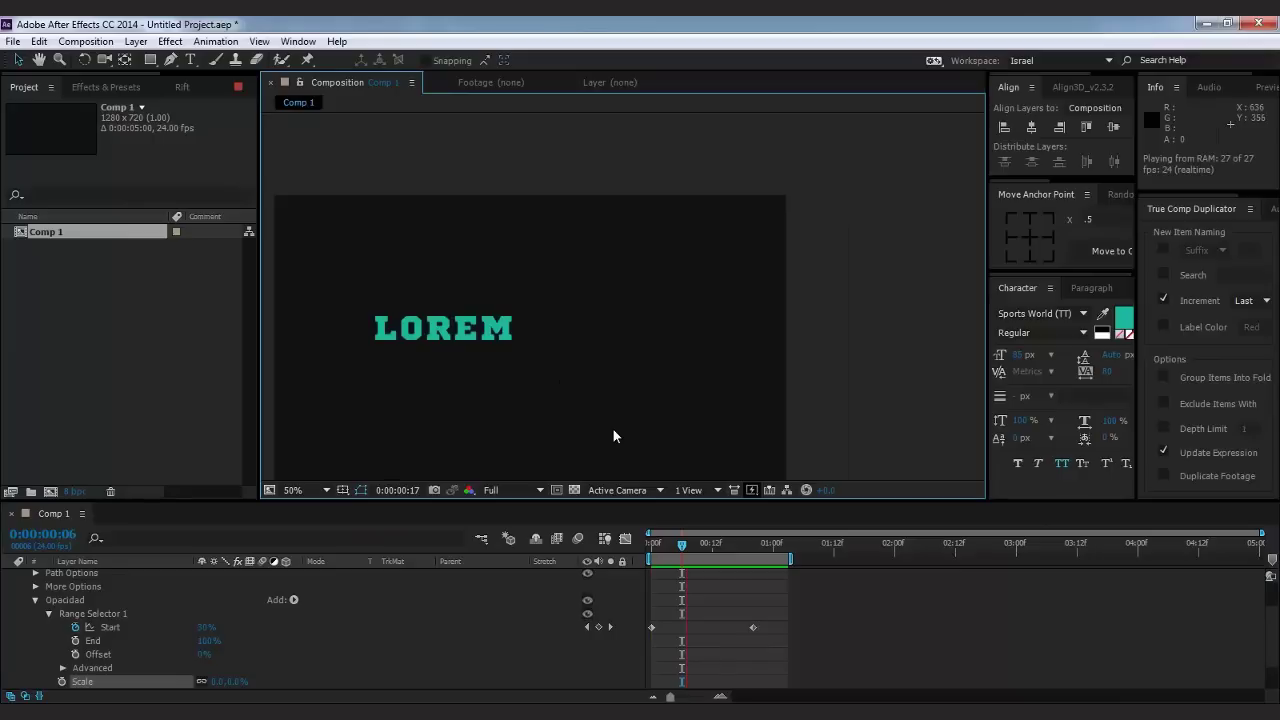
{"action": "key", "text": "space"}
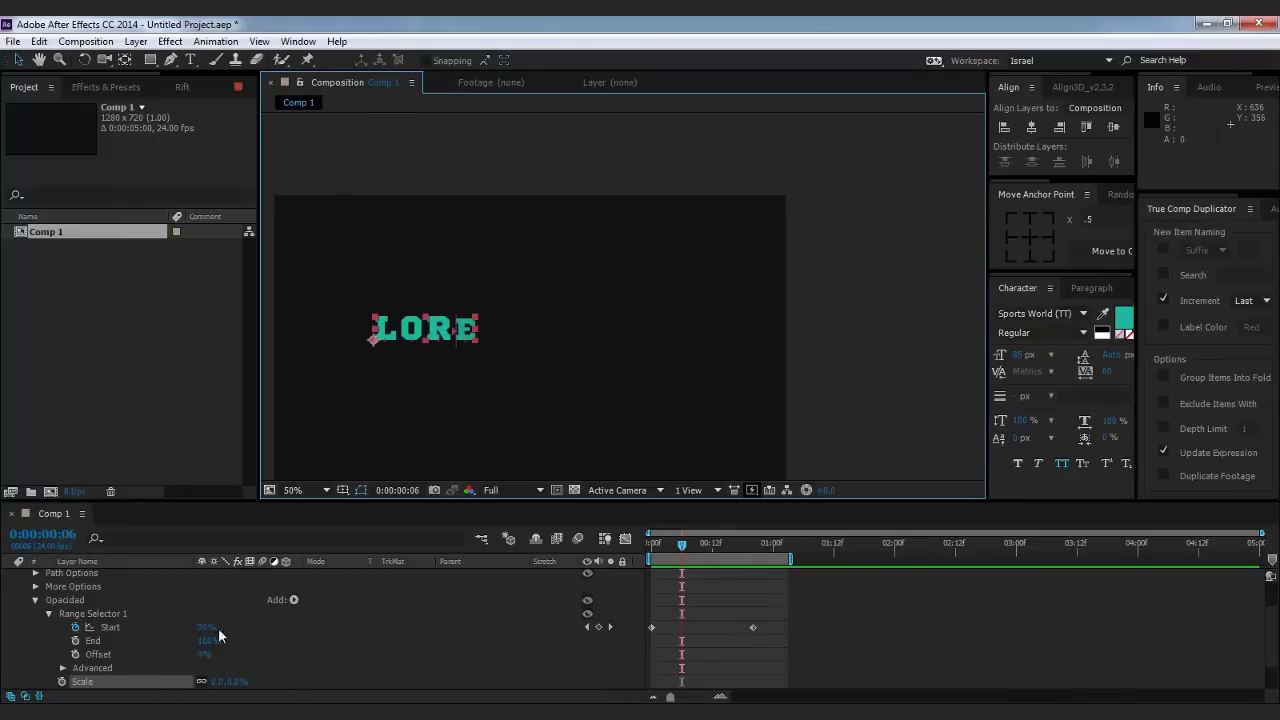
Select Range Selector 1, check the reveal at frame 15, and open the animator's property list.
{"action": "scroll", "coordinate": [89, 672], "scroll_direction": "down", "scroll_amount": 2}
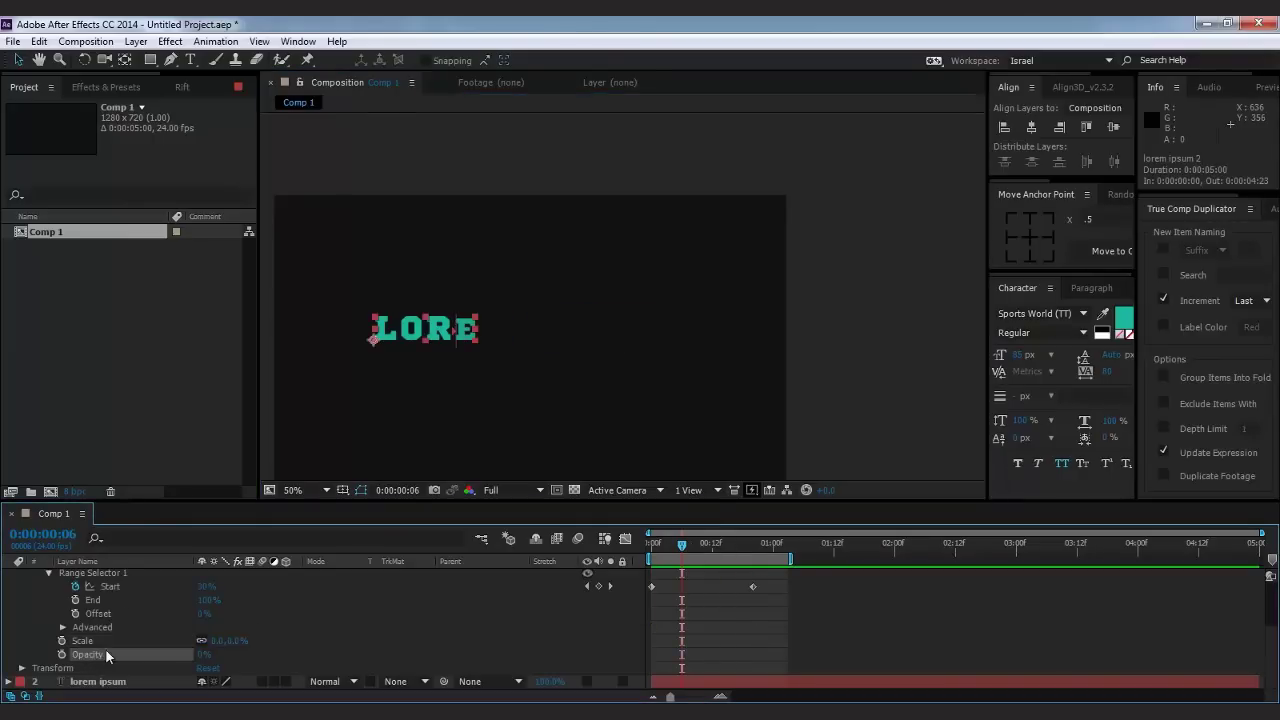
{"action": "scroll", "coordinate": [105, 648], "scroll_direction": "up", "scroll_amount": 2}
{"action": "left_click", "coordinate": [96, 614]}
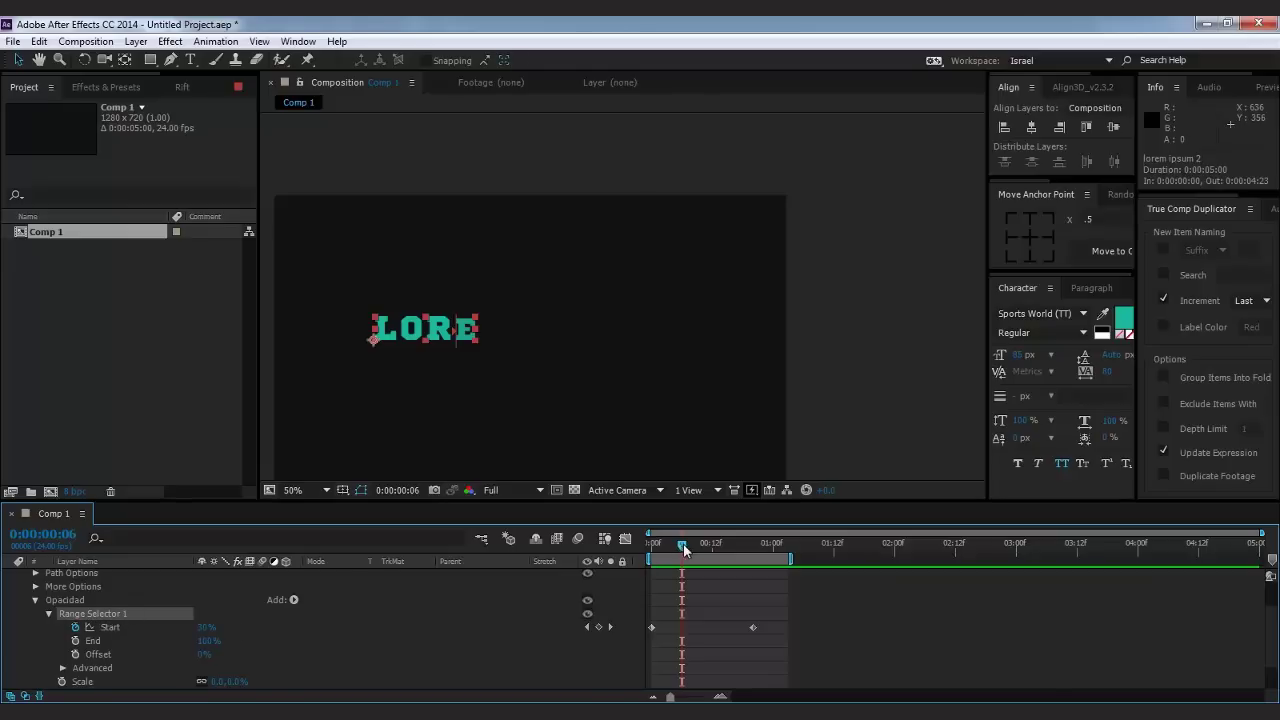
{"action": "left_click_drag", "start_coordinate": [682, 545], "coordinate": [730, 553]}
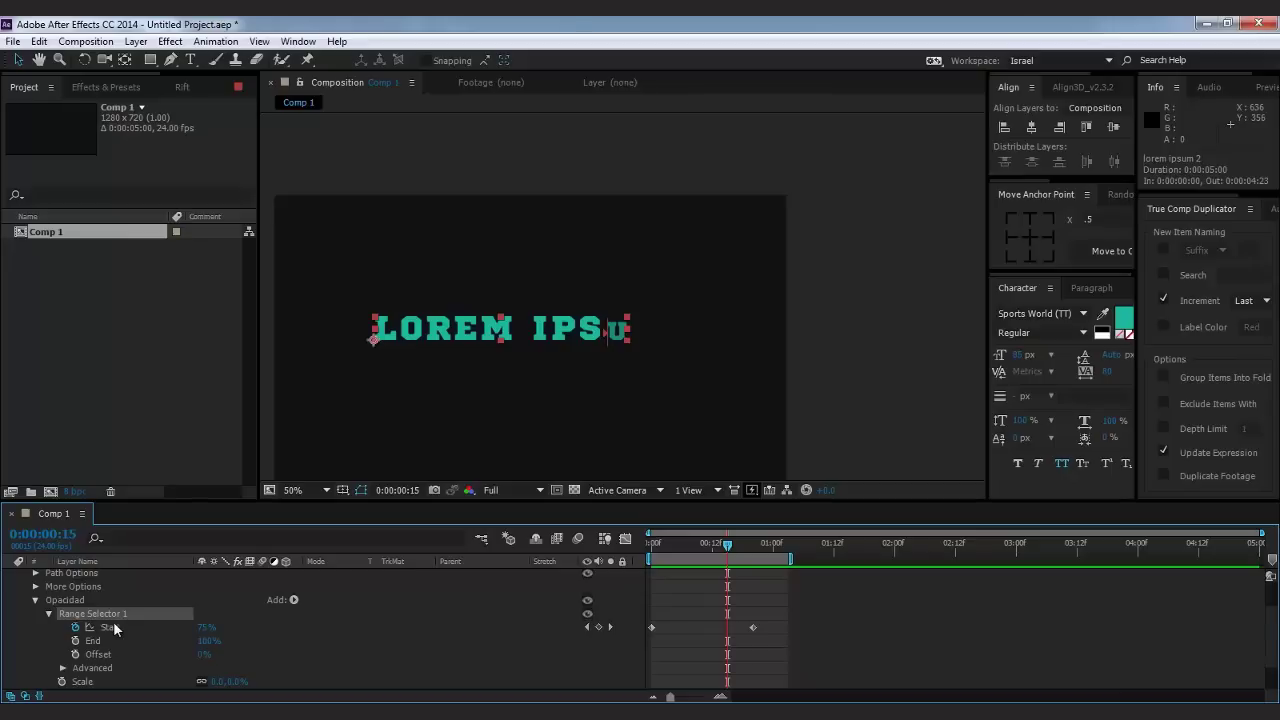
{"action": "scroll", "coordinate": [89, 648], "scroll_direction": "down", "scroll_amount": 3}
{"action": "scroll", "coordinate": [127, 618], "scroll_direction": "up", "scroll_amount": 3}
{"action": "left_click", "coordinate": [296, 600]}
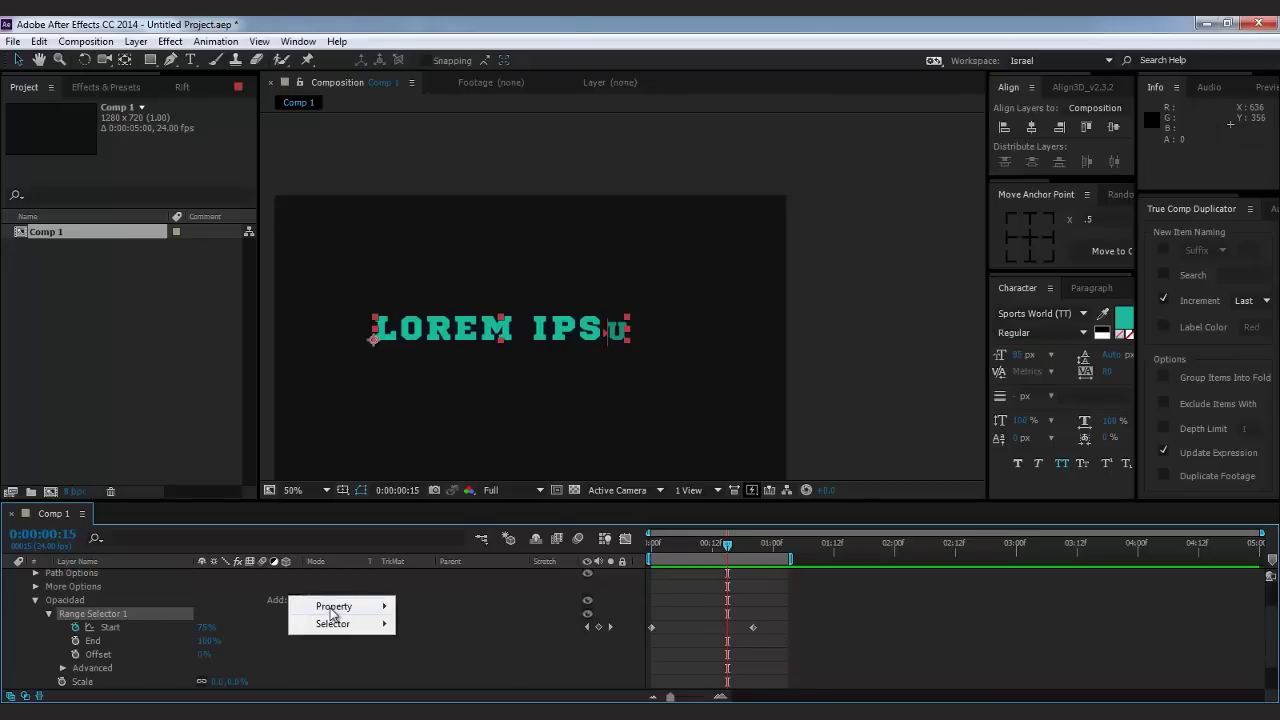
Dismiss the property list and collapse the lorem ipsum 2 layer.
{"action": "mouse_move", "coordinate": [334, 606]}
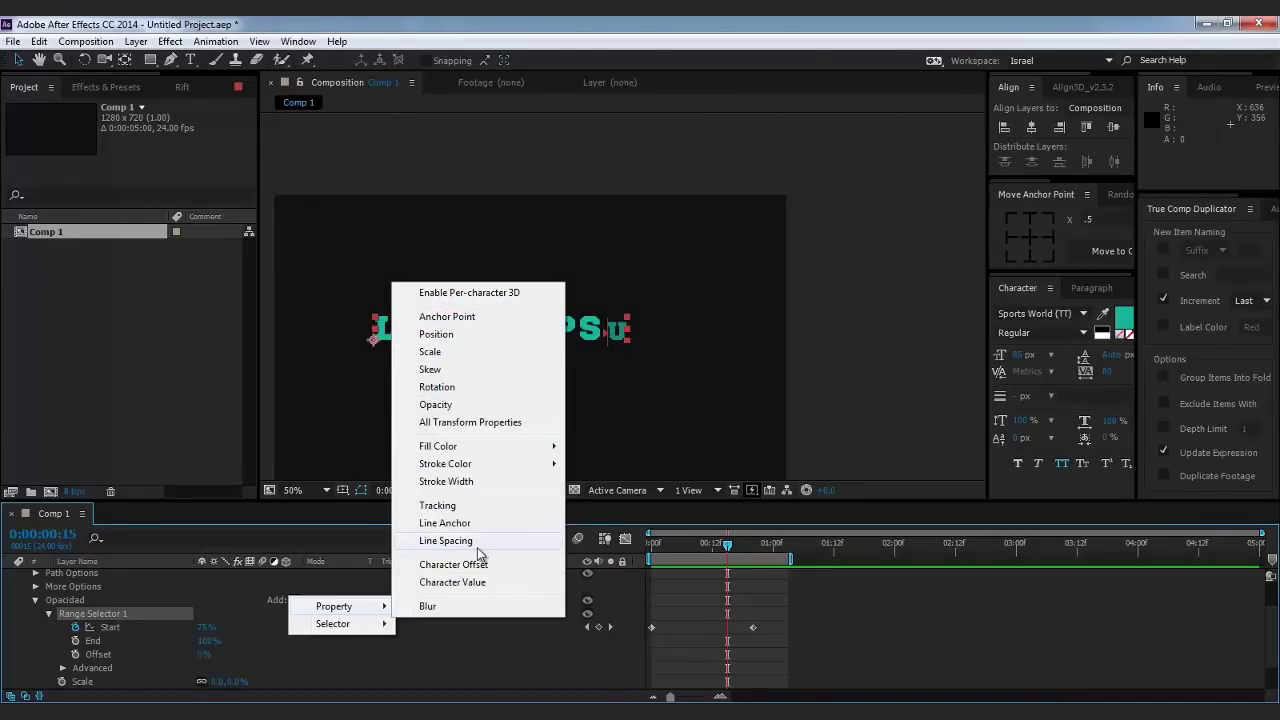
{"action": "left_click", "coordinate": [144, 604]}
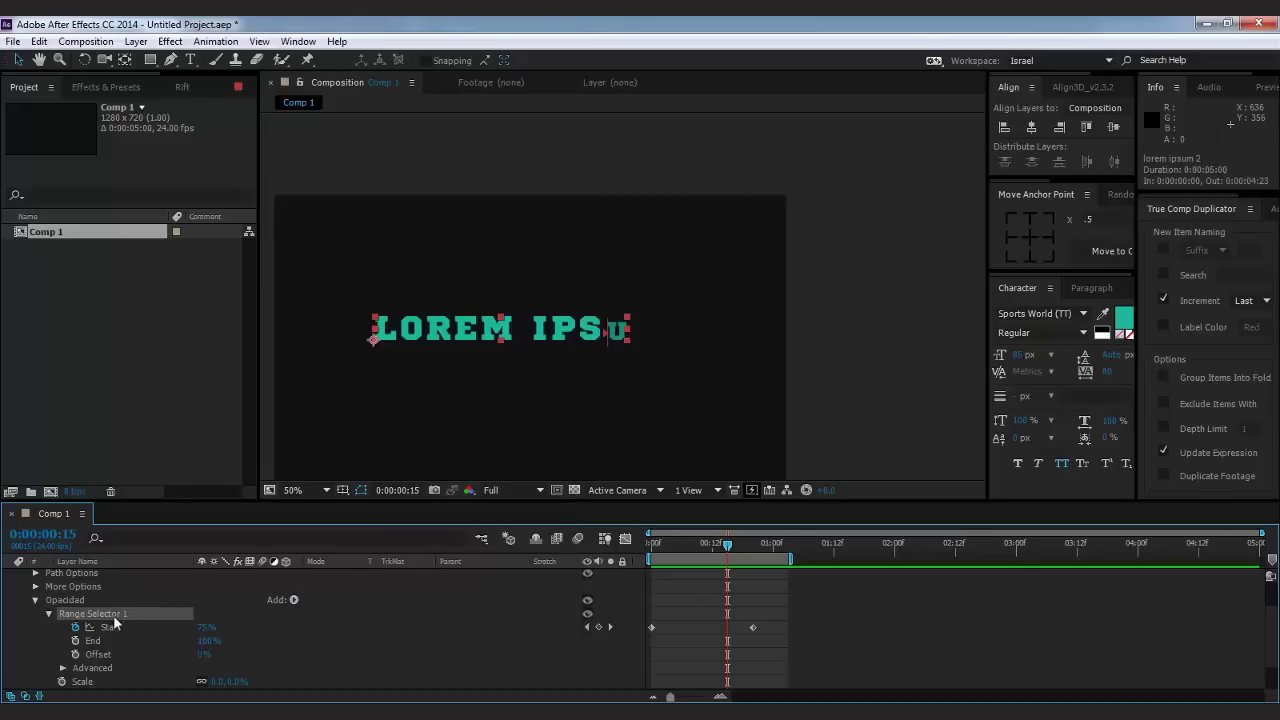
{"action": "scroll", "coordinate": [108, 618], "scroll_direction": "up", "scroll_amount": 2}
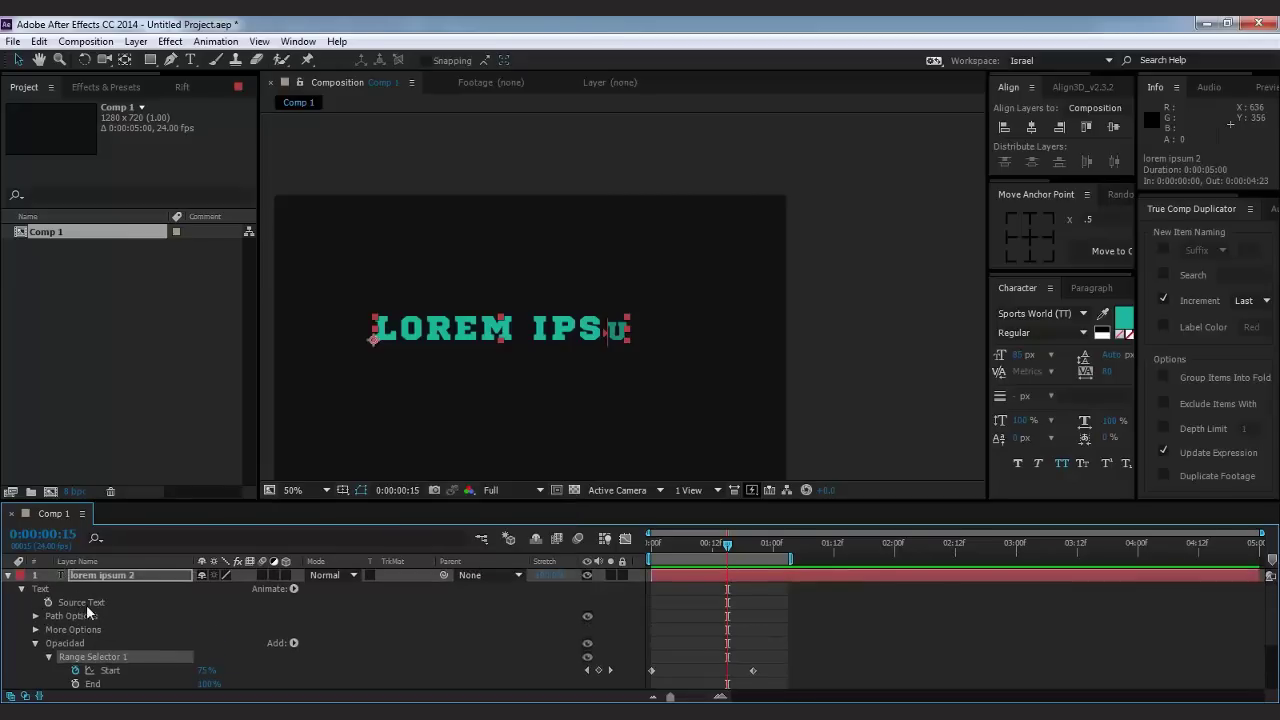
{"action": "left_click", "coordinate": [9, 577]}
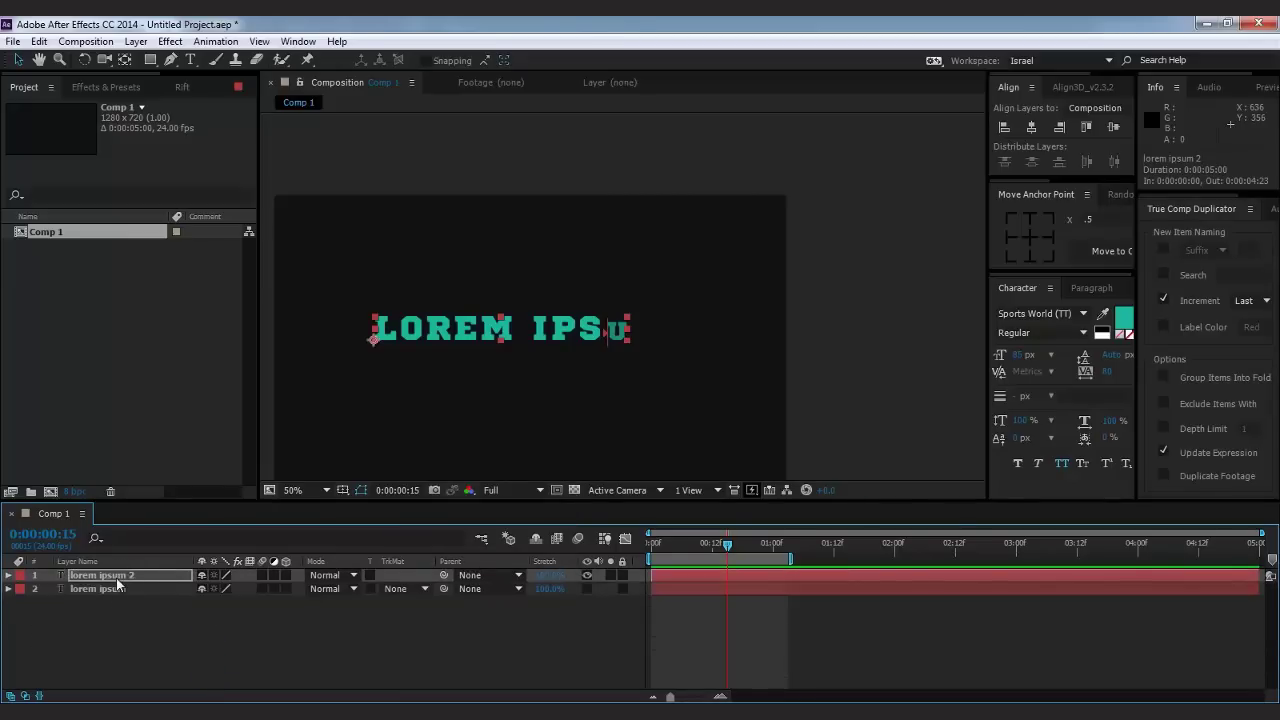
Hide the lorem ipsum 2 layer and deselect all layers.
{"action": "key", "text": "Return"}
{"action": "left_click", "coordinate": [587, 576]}
{"action": "left_click", "coordinate": [135, 612]}
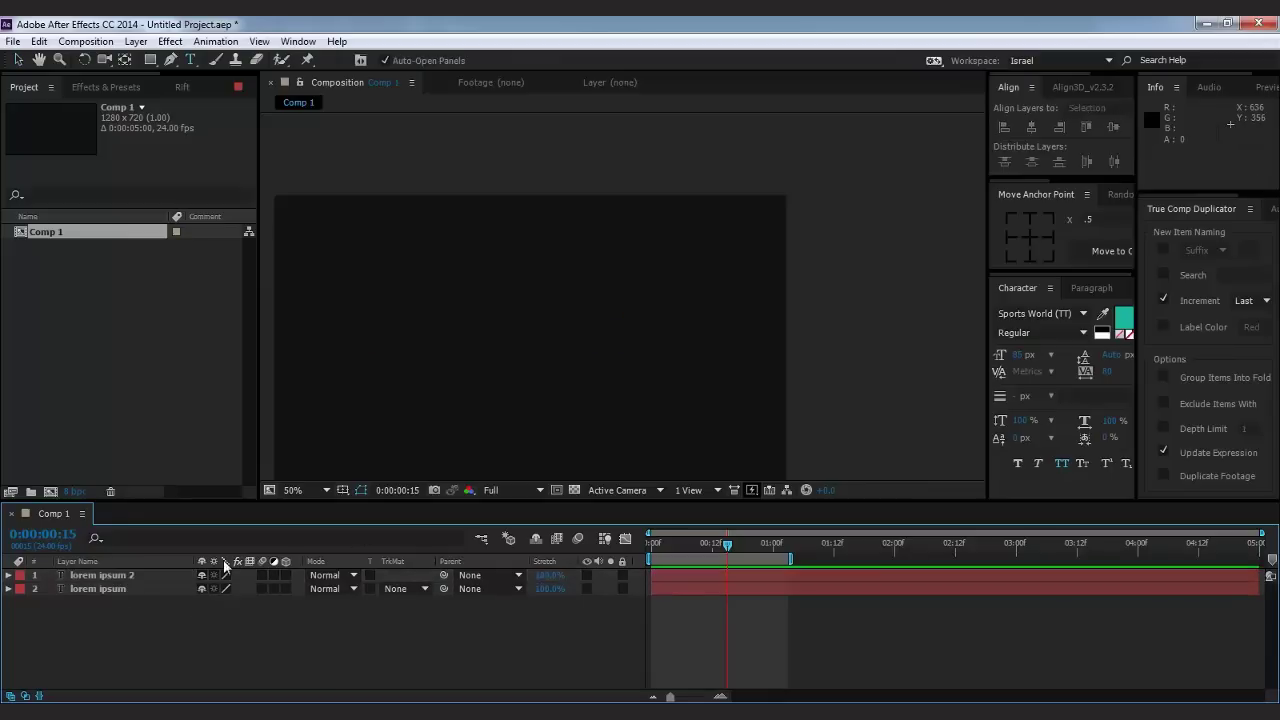
Create a new text layer reading 'lorem ipsum 3'.
{"action": "left_click", "coordinate": [189, 57]}
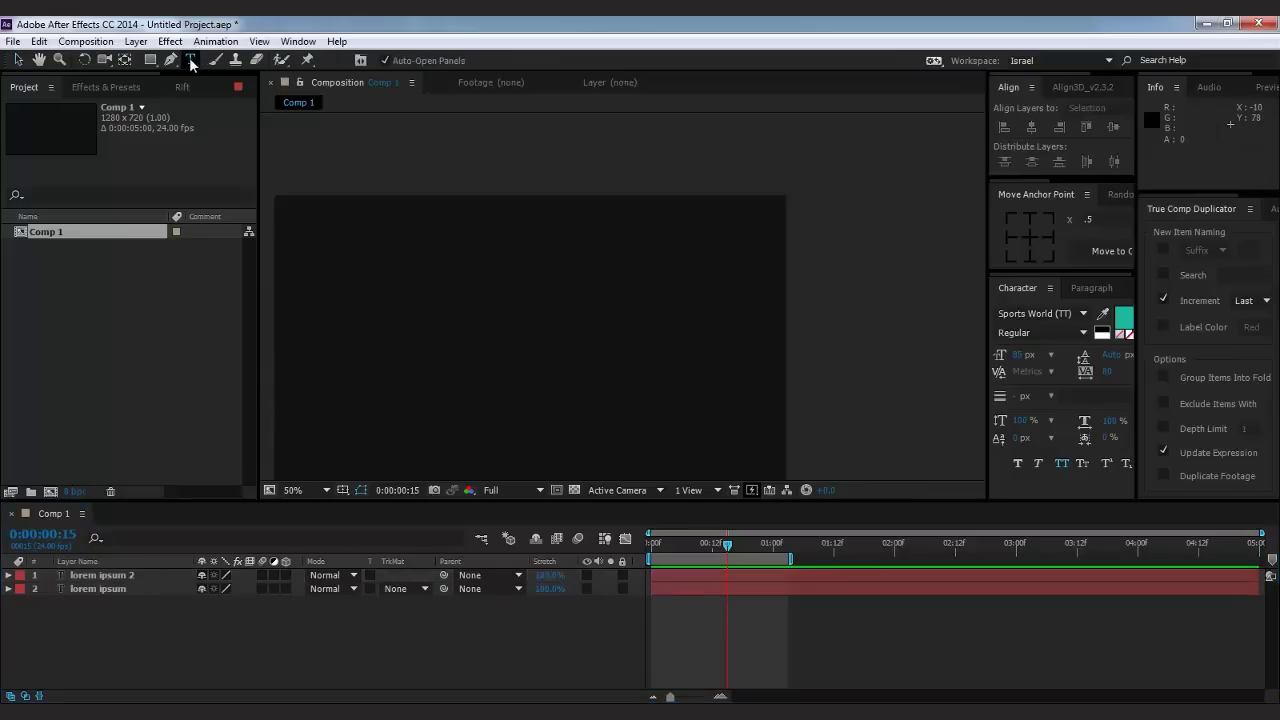
{"action": "left_click", "coordinate": [404, 302]}
{"action": "type", "text": "lore"}
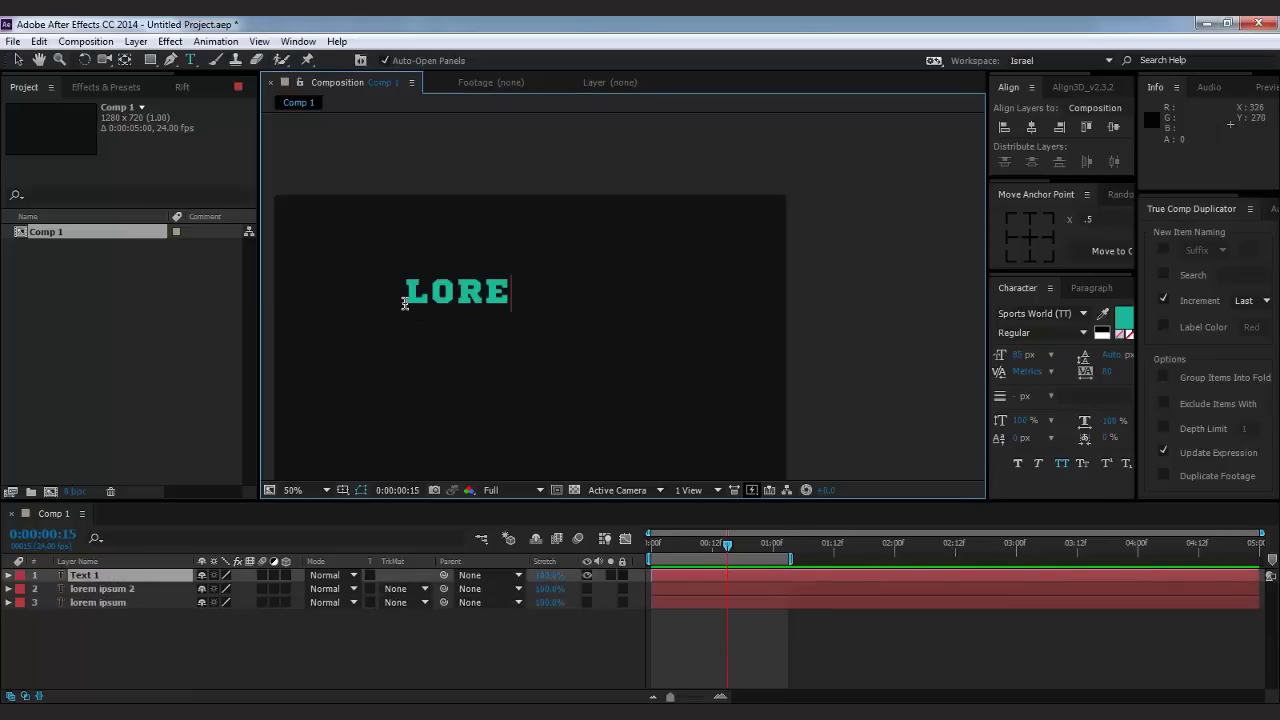
{"action": "type", "text": "m ipsum "}
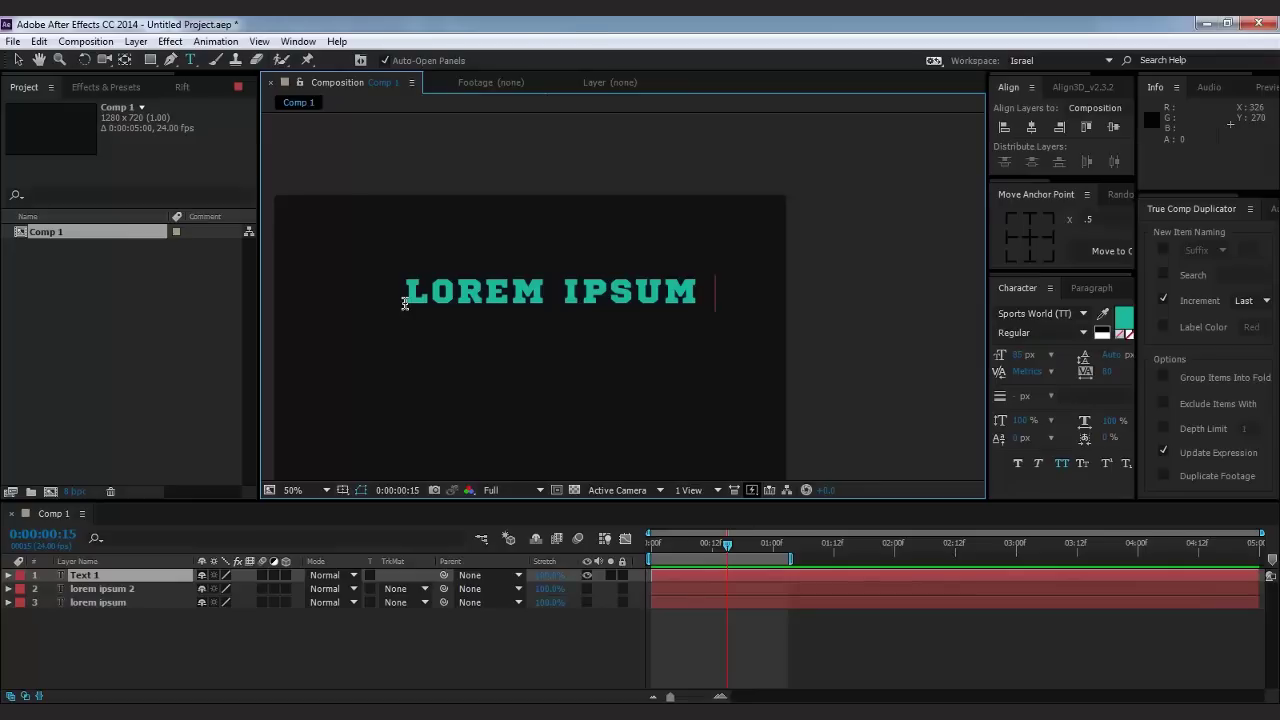
{"action": "type", "text": "3"}
{"action": "key", "text": "Escape"}
Move LOREM IPSUM 3 to the centre of the frame.
{"action": "key", "text": "v"}
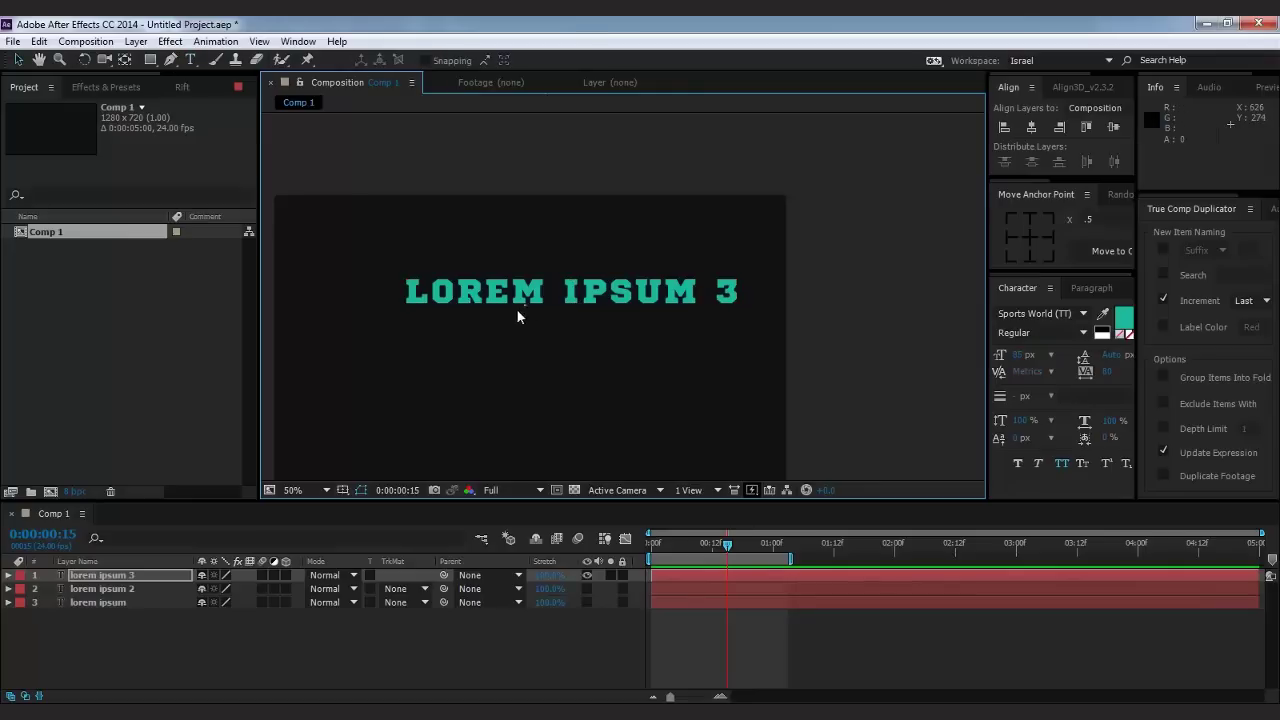
{"action": "left_click_drag", "start_coordinate": [610, 287], "coordinate": [542, 366]}
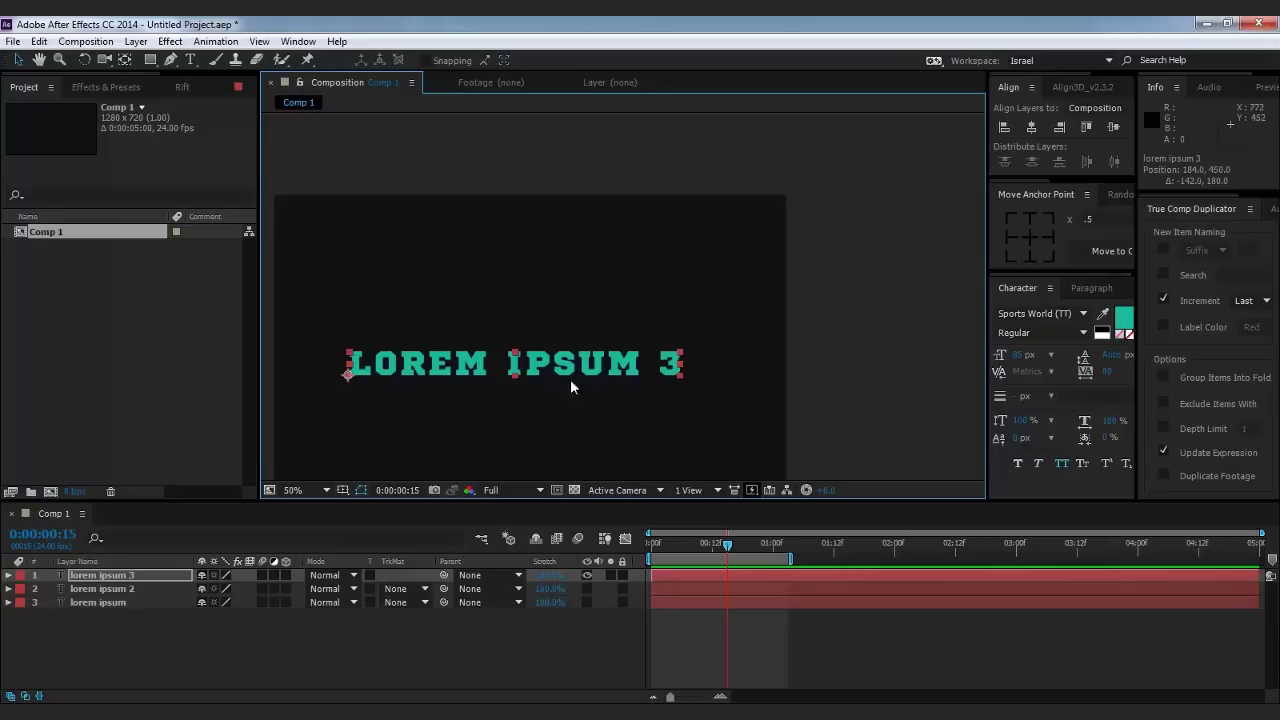
{"action": "mouse_move", "coordinate": [570, 379]}
{"action": "left_mouse_down"}
{"action": "mouse_move", "coordinate": [655, 341]}
{"action": "mouse_move", "coordinate": [671, 304]}
{"action": "left_mouse_up"}
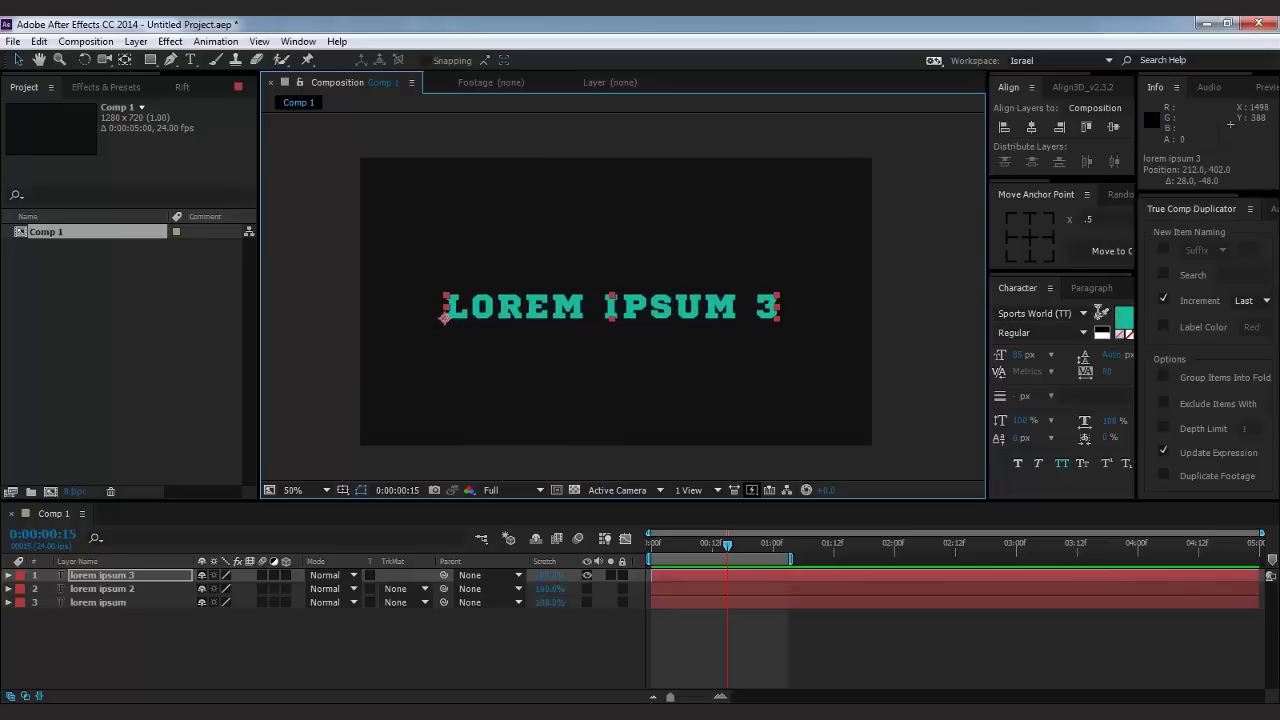
Change the LOREM IPSUM 3 text fill from teal to green, then select and expand layer 1.
{"action": "double_click", "coordinate": [775, 307]}
{"action": "left_click", "coordinate": [1124, 320]}
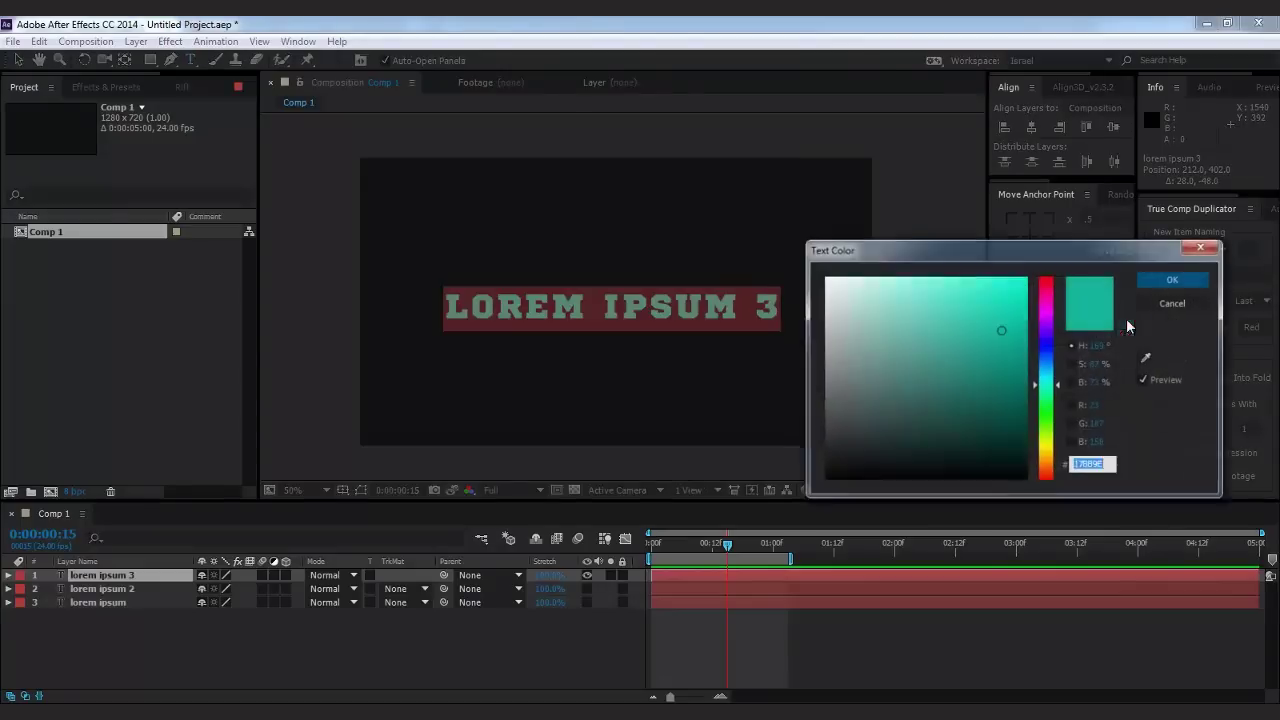
{"action": "left_click_drag", "start_coordinate": [1052, 320], "coordinate": [1057, 428]}
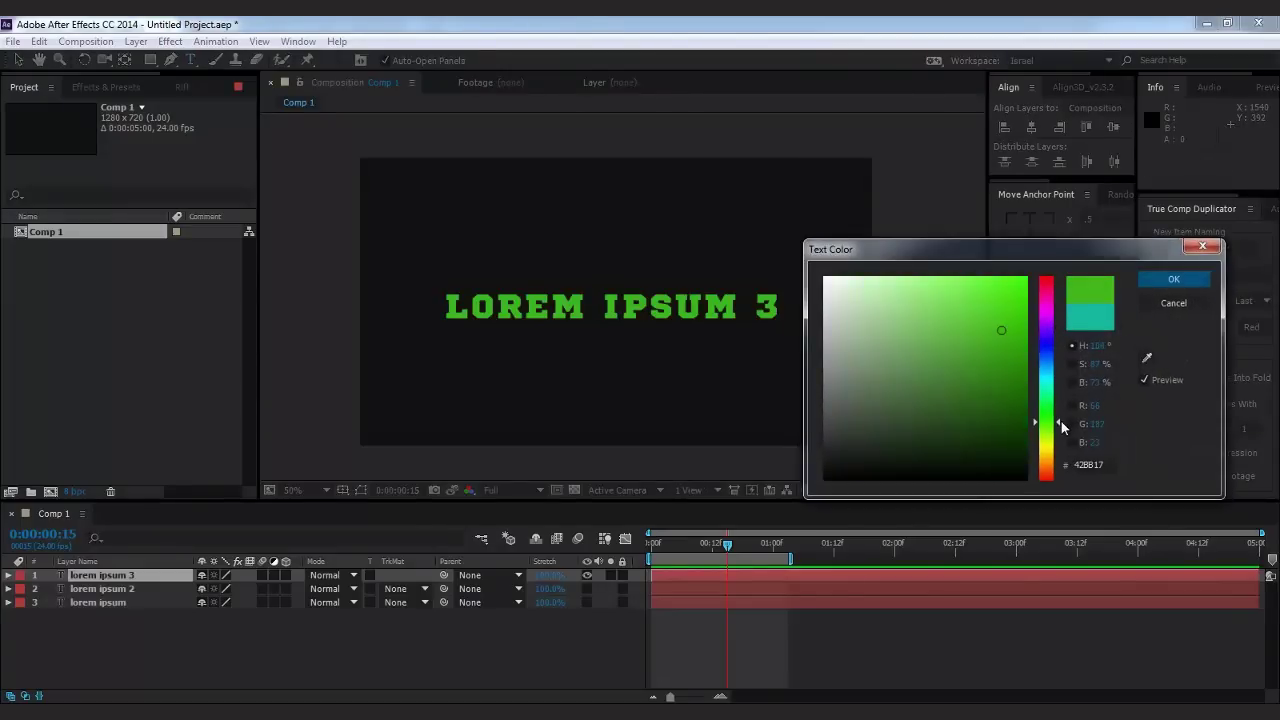
{"action": "left_click", "coordinate": [1141, 283]}
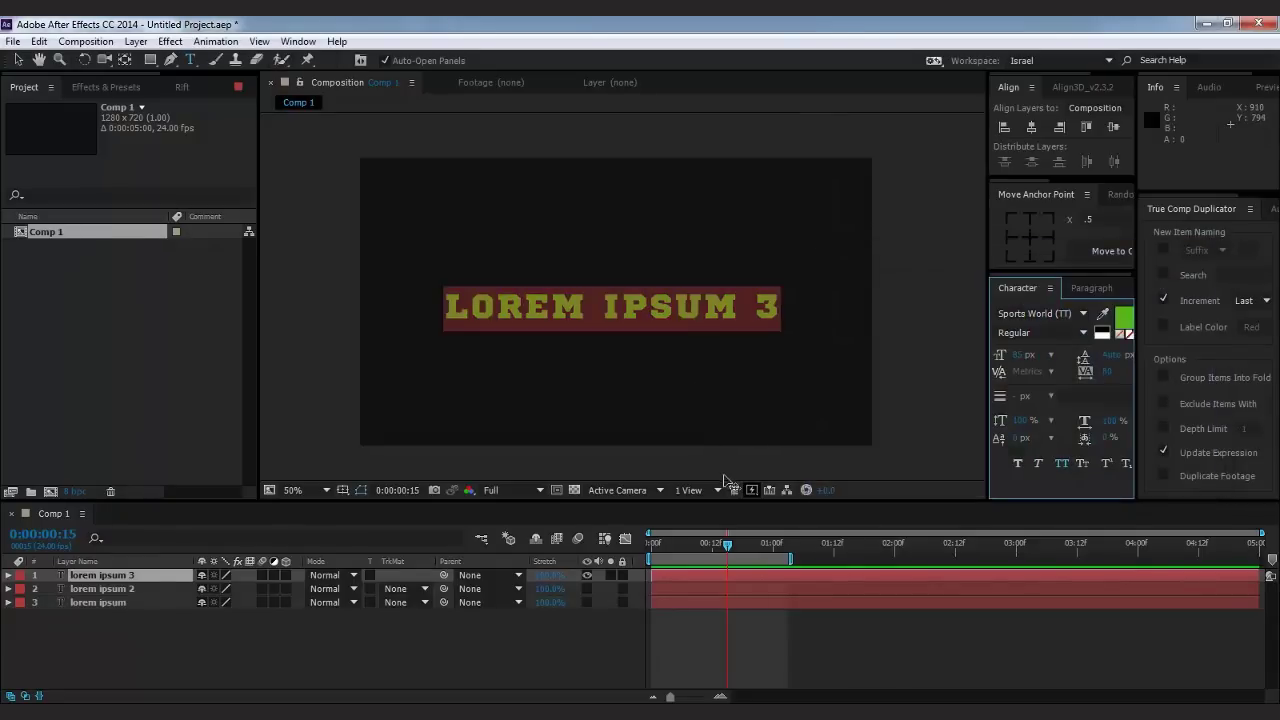
{"action": "left_click", "coordinate": [727, 484]}
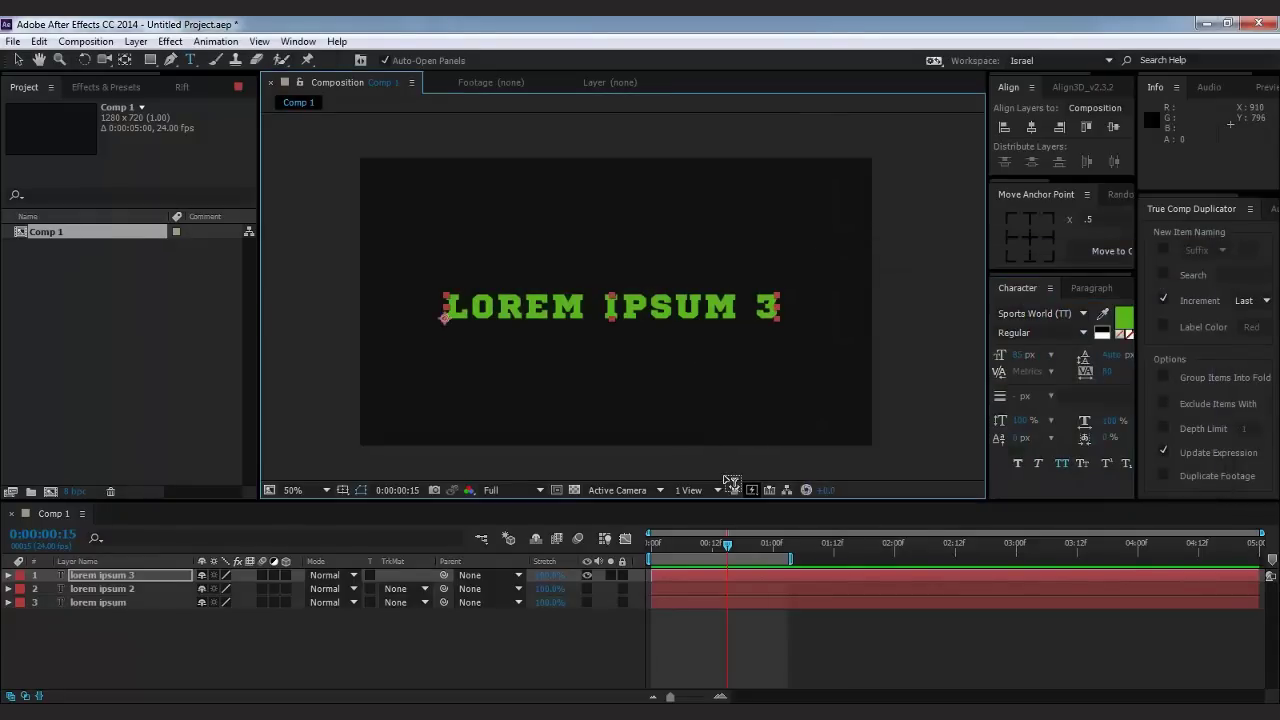
{"action": "left_click", "coordinate": [101, 576]}
{"action": "left_click", "coordinate": [9, 576]}
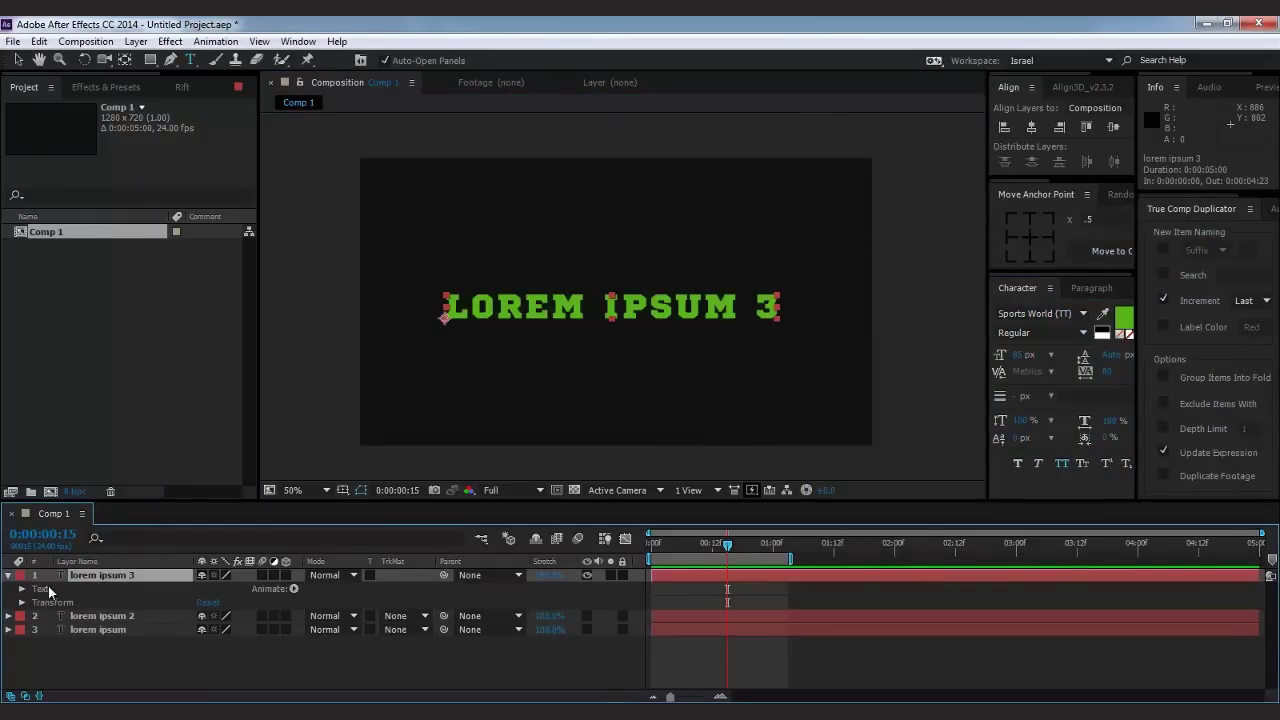
Enable per-character 3D and add a Position animator (Animator 1) to lorem ipsum 3.
{"action": "left_click", "coordinate": [295, 588]}
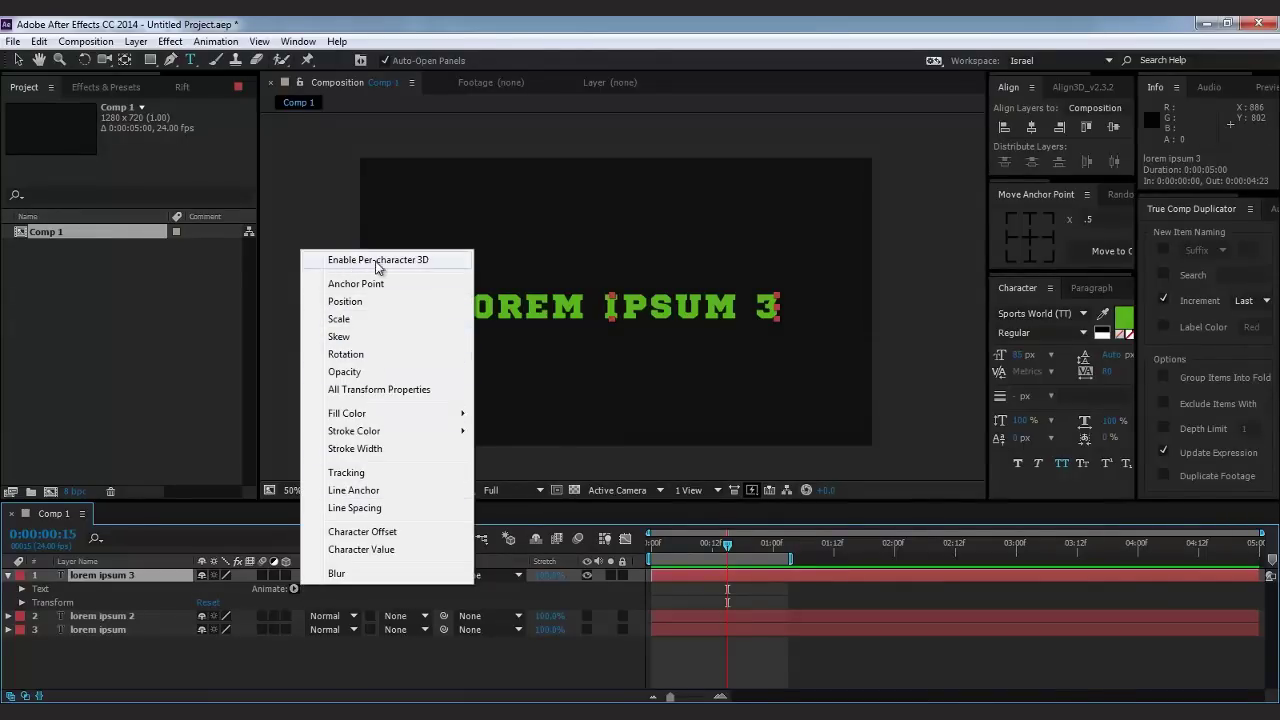
{"action": "left_click", "coordinate": [414, 268]}
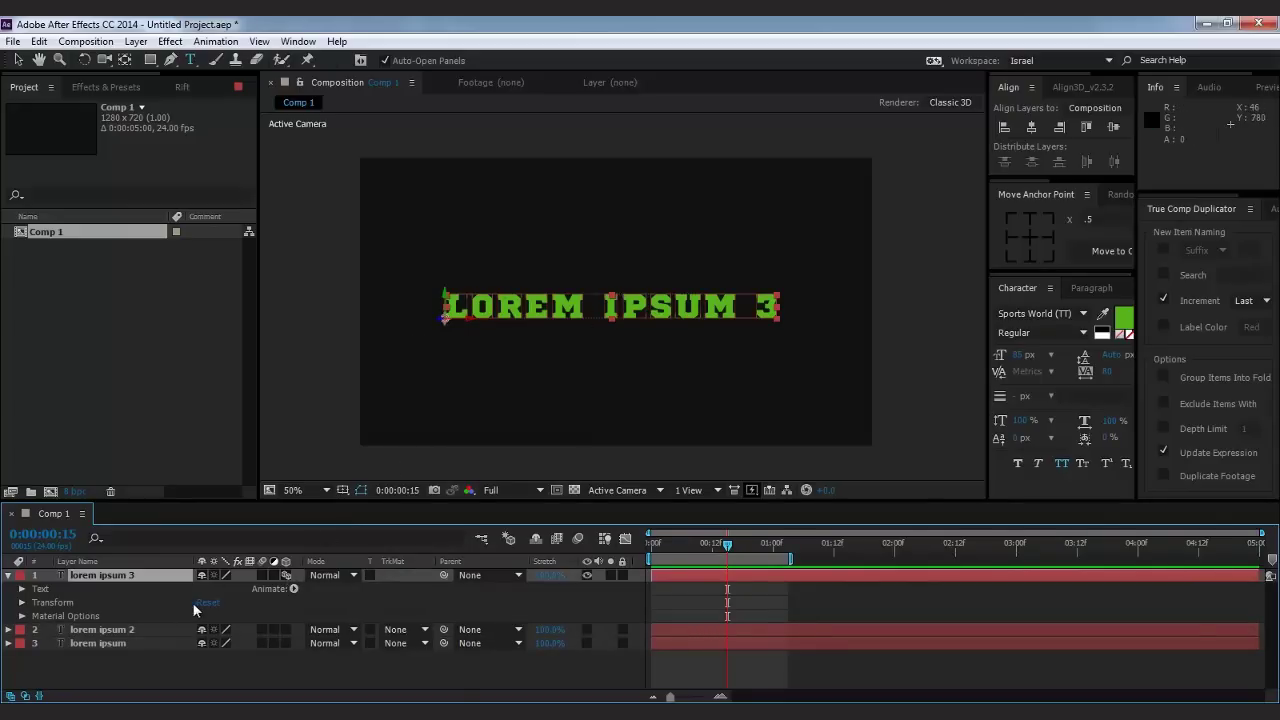
{"action": "left_click", "coordinate": [293, 588]}
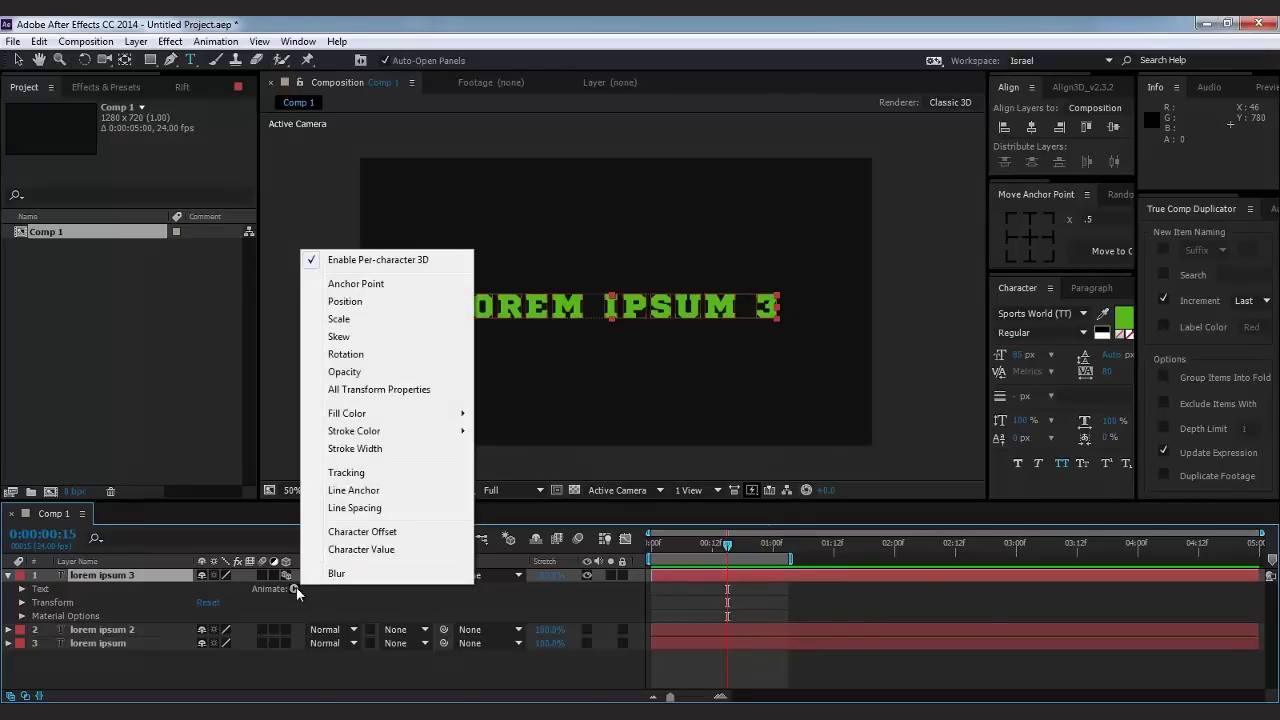
{"action": "left_click", "coordinate": [364, 301]}
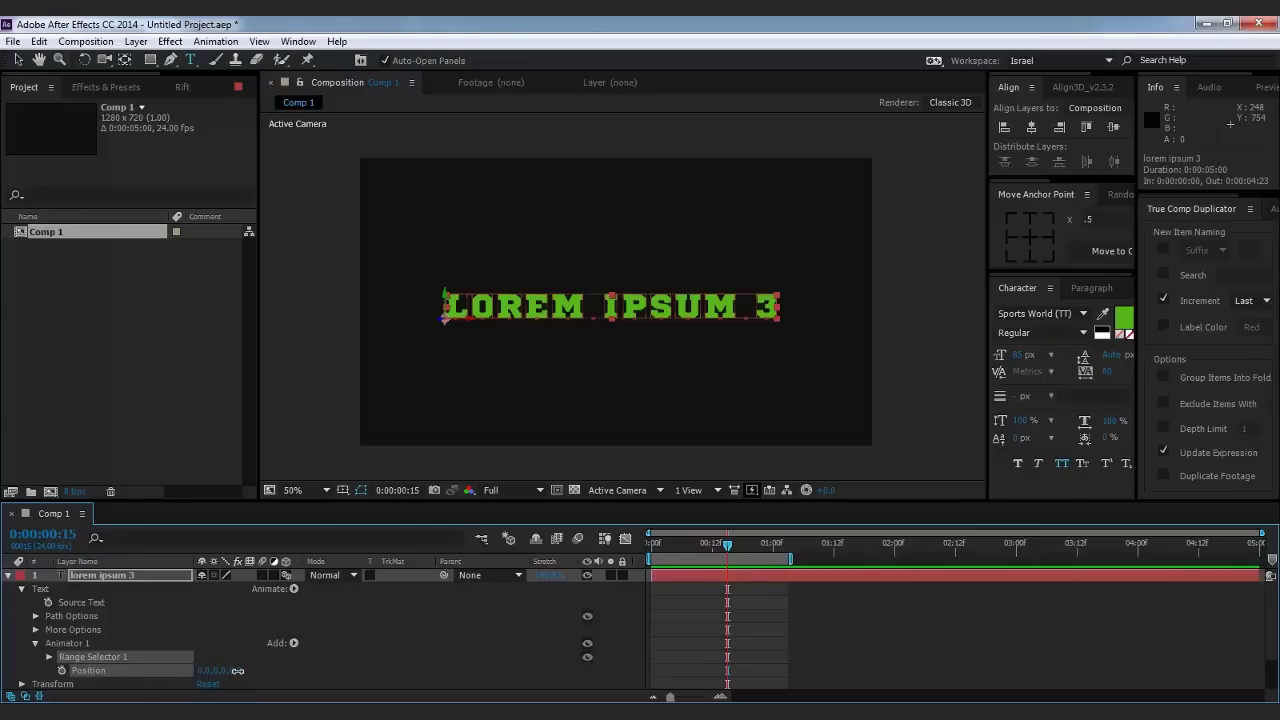
Scrub Animator 1 Position to about 12.4, 0.0, -1754.3 so the green letters fill the frame.
{"action": "mouse_move", "coordinate": [236, 670]}
{"action": "left_mouse_down"}
{"action": "mouse_move", "coordinate": [256, 658]}
{"action": "mouse_move", "coordinate": [201, 658]}
{"action": "mouse_move", "coordinate": [228, 662]}
{"action": "left_mouse_up"}
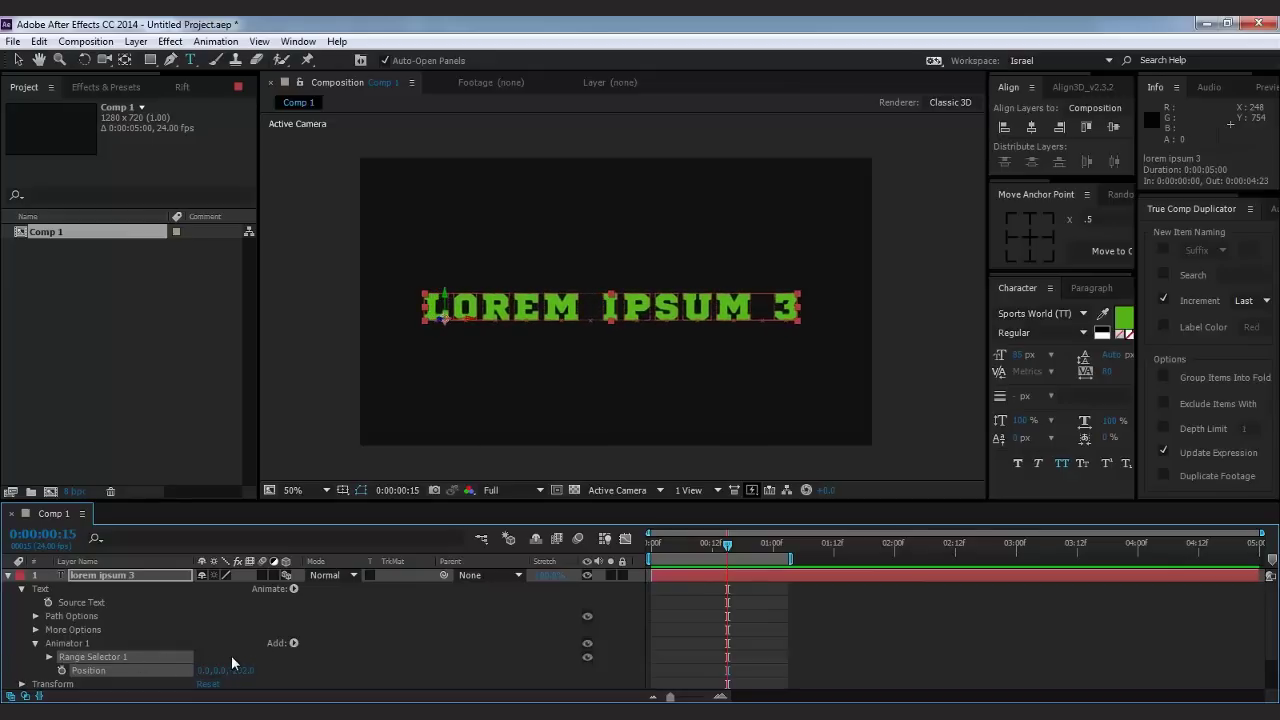
{"action": "left_click_drag", "start_coordinate": [233, 655], "coordinate": [267, 653]}
{"action": "left_click_drag", "start_coordinate": [245, 671], "coordinate": [220, 675]}
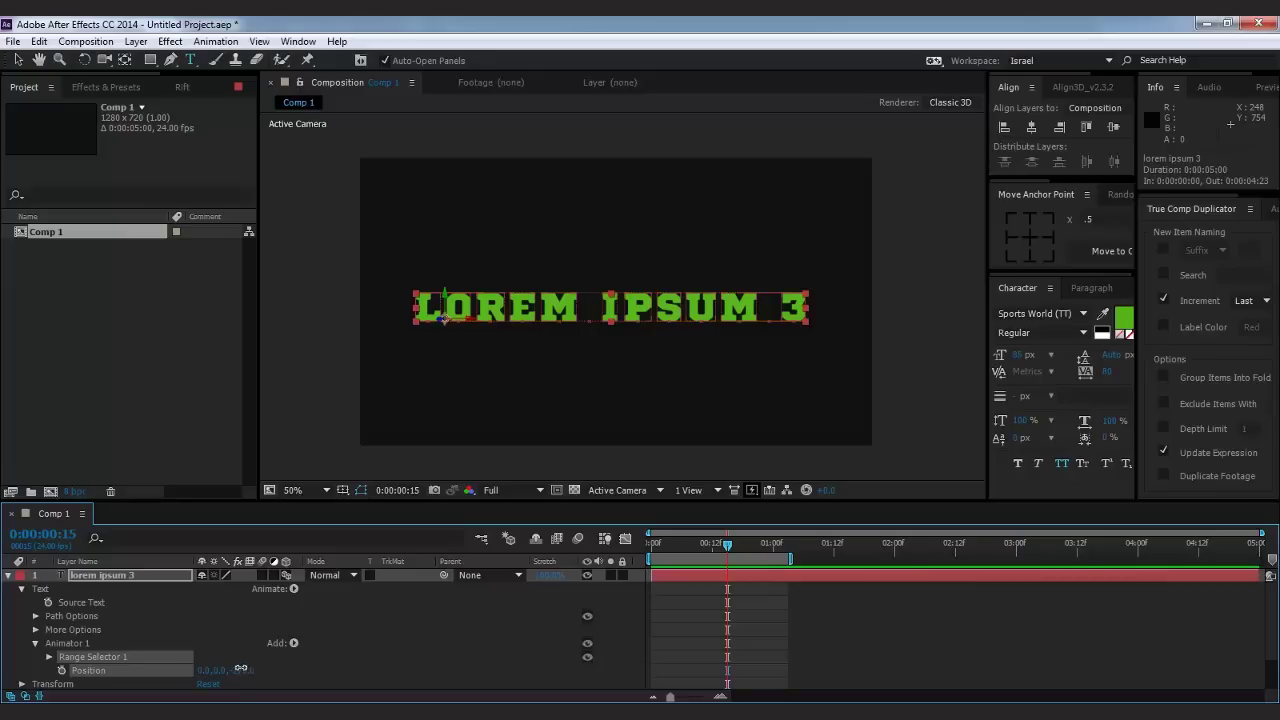
{"action": "left_click_drag", "start_coordinate": [240, 668], "coordinate": [171, 671]}
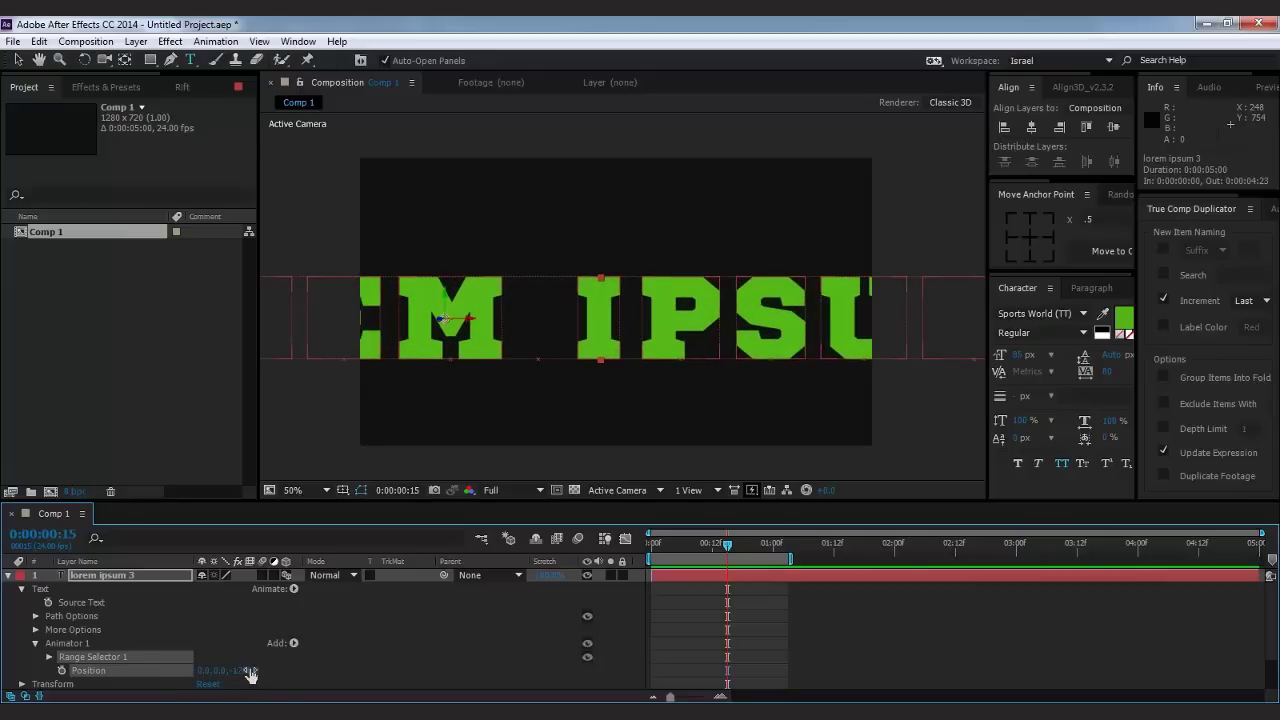
{"action": "mouse_move", "coordinate": [250, 675]}
{"action": "left_mouse_down"}
{"action": "mouse_move", "coordinate": [148, 676]}
{"action": "mouse_move", "coordinate": [260, 673]}
{"action": "mouse_move", "coordinate": [212, 676]}
{"action": "left_mouse_up"}
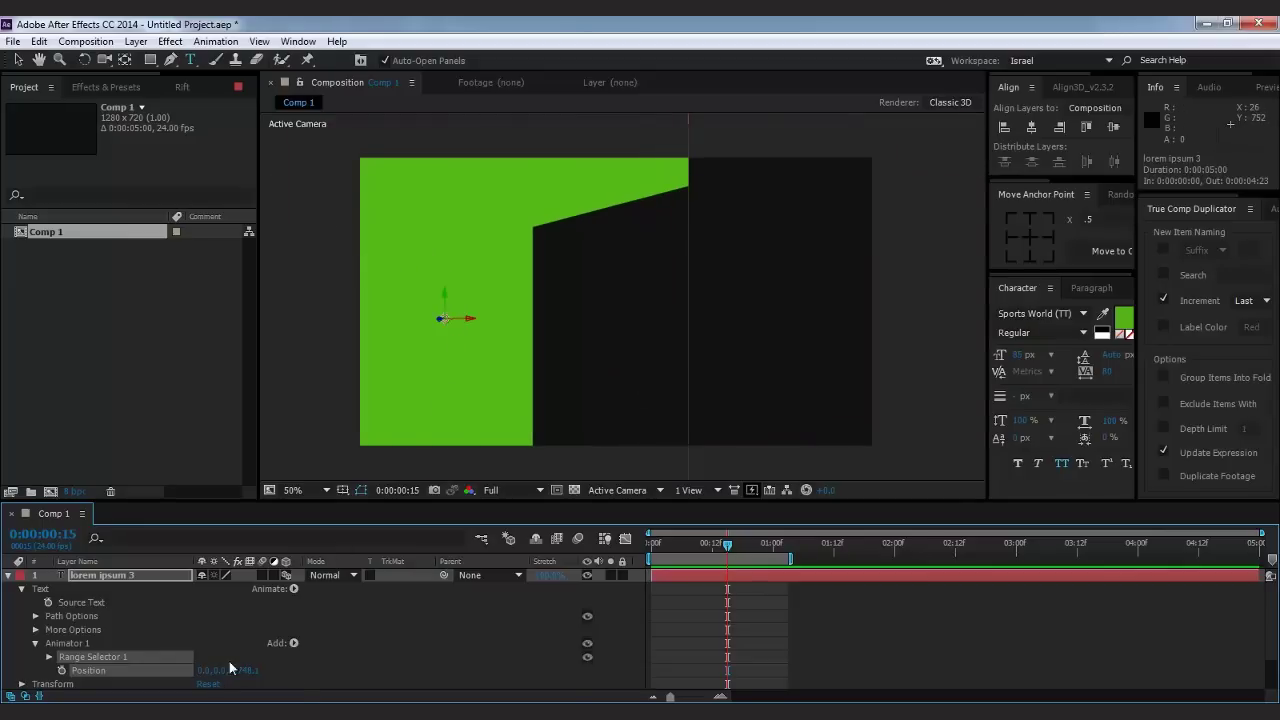
{"action": "mouse_move", "coordinate": [204, 677]}
{"action": "left_mouse_down"}
{"action": "mouse_move", "coordinate": [211, 666]}
{"action": "mouse_move", "coordinate": [258, 677]}
{"action": "mouse_move", "coordinate": [210, 670]}
{"action": "left_mouse_up"}
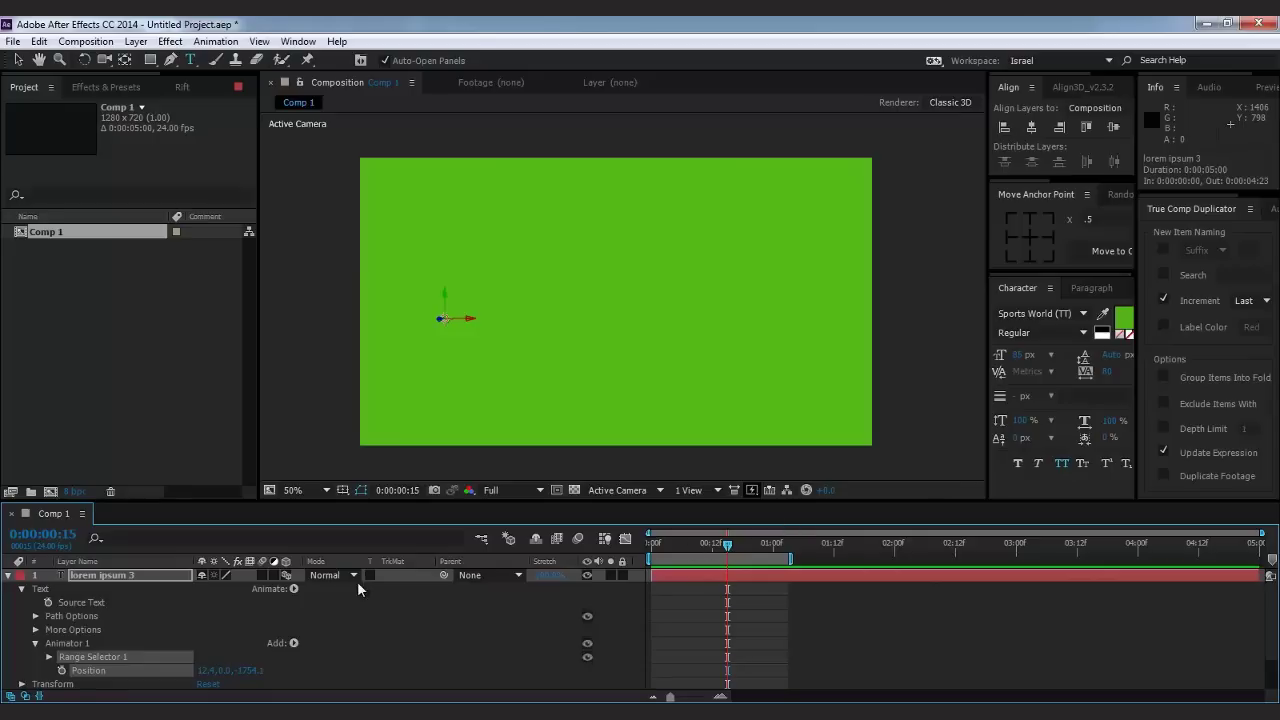
{"action": "left_click_drag", "start_coordinate": [725, 551], "coordinate": [762, 549]}
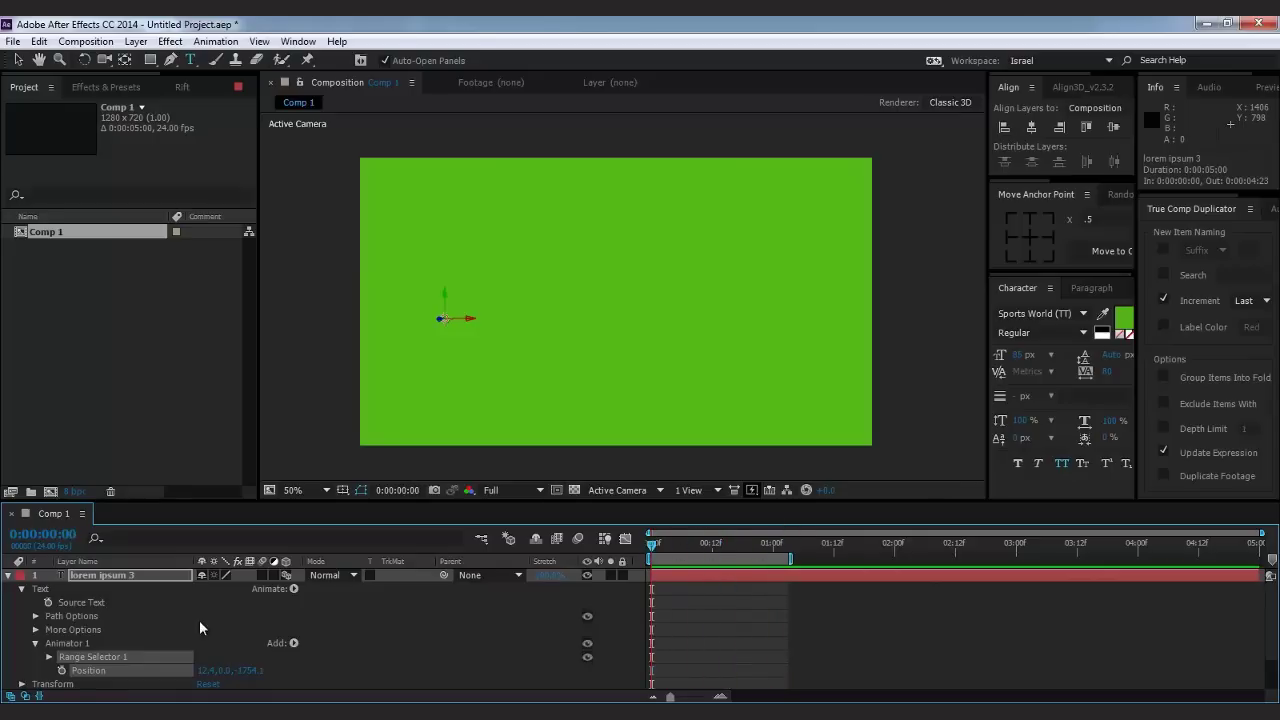
Rename Animator 1 to 'Posicion 3D' and set a 0% Range Selector Start keyframe at 0:00:00:00.
{"action": "left_click", "coordinate": [48, 656]}
{"action": "left_click", "coordinate": [80, 616]}
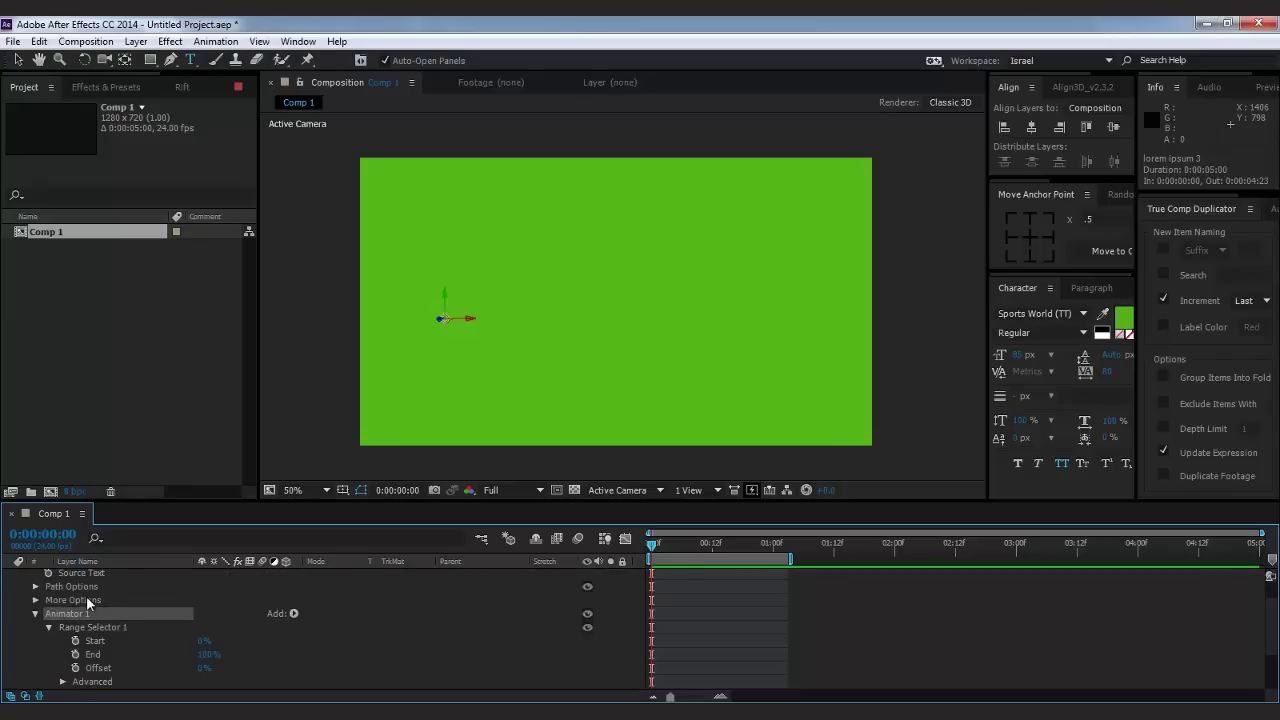
{"action": "left_click", "coordinate": [78, 616]}
{"action": "key", "text": "Return"}
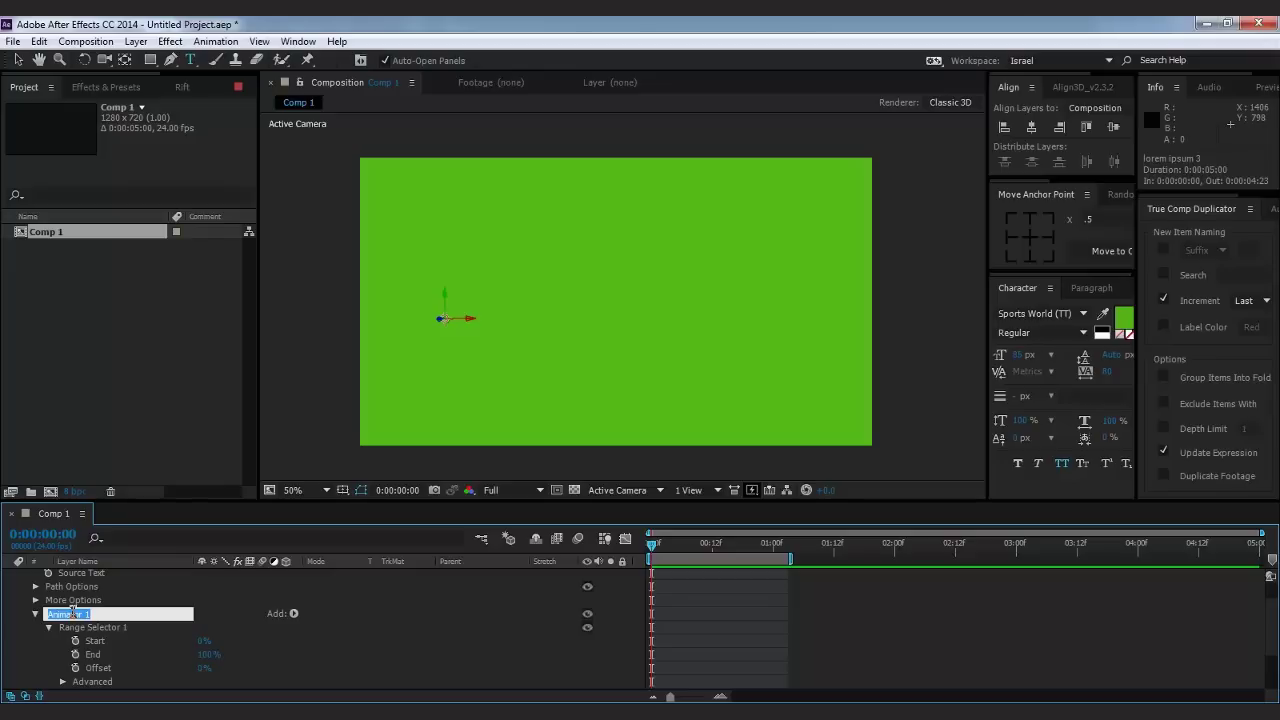
{"action": "type", "text": "Posicion 3D"}
{"action": "key", "text": "Return"}
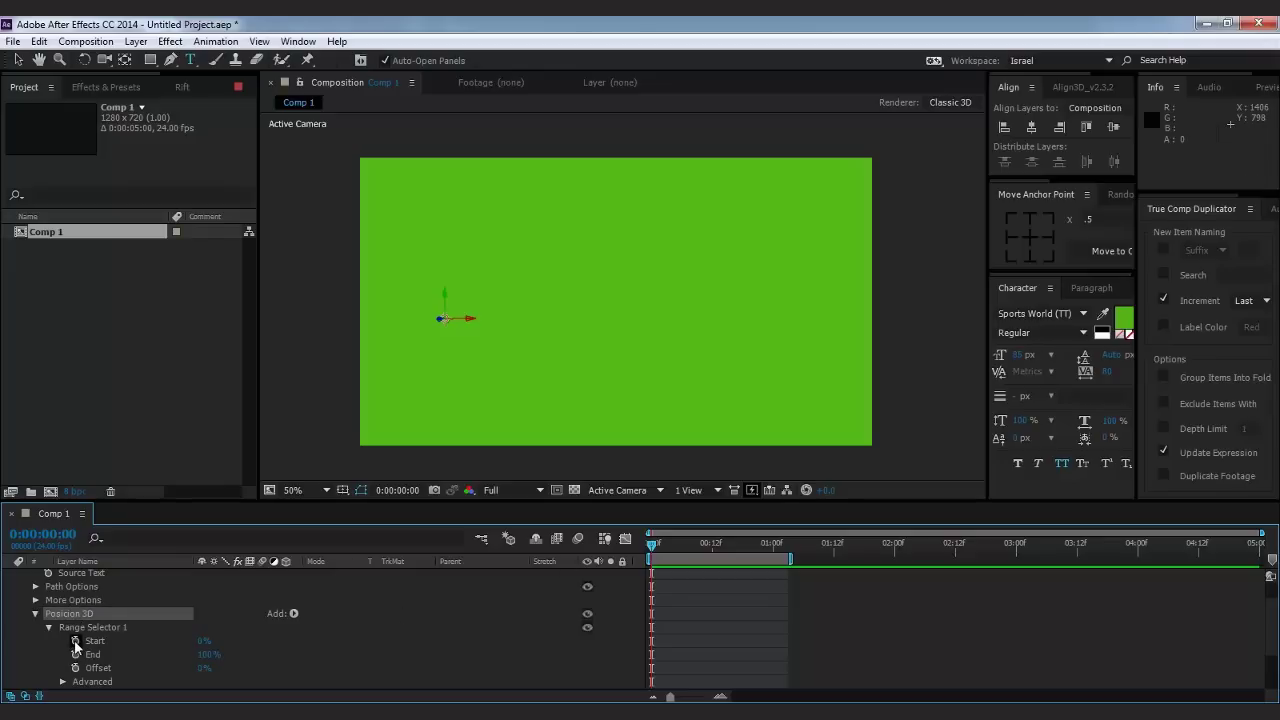
{"action": "left_click", "coordinate": [75, 641]}
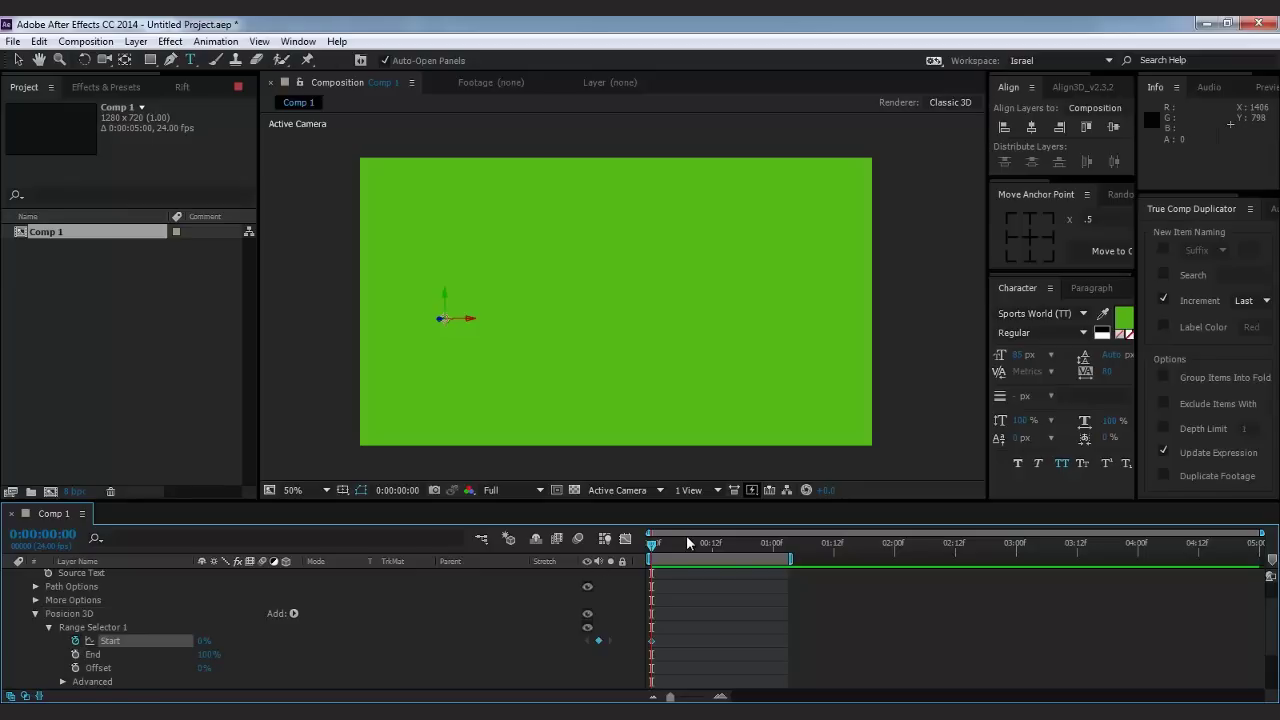
{"action": "key", "text": "shift+Page_Down"}
{"action": "key", "text": "shift+Page_Down"}
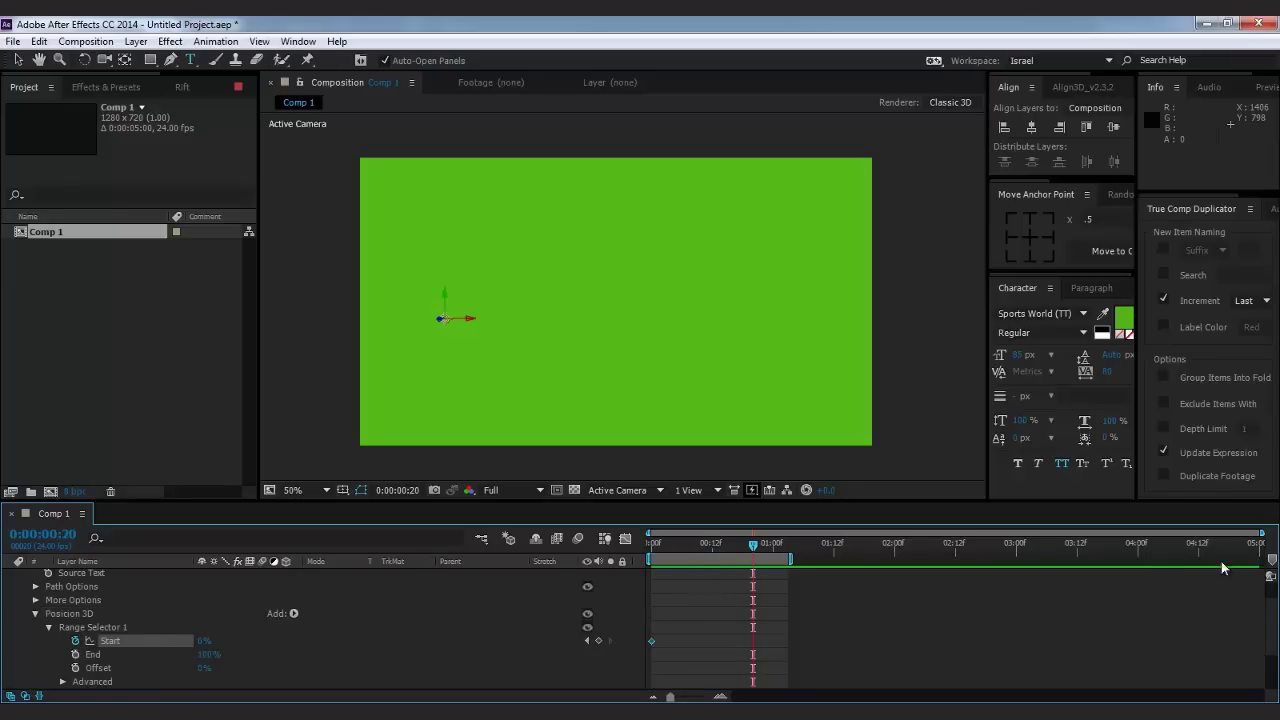
Keyframe Start at 100% twenty frames in and preview the animation.
{"action": "left_click_drag", "start_coordinate": [199, 644], "coordinate": [534, 597]}
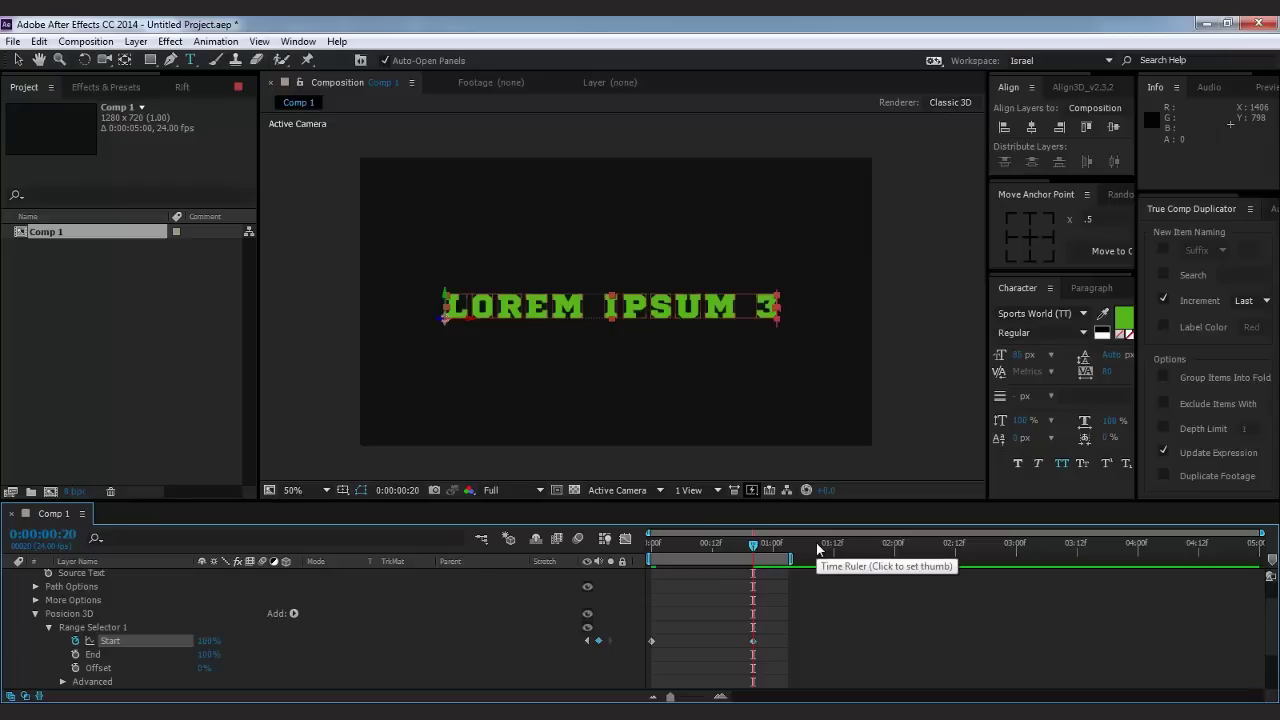
{"action": "key", "text": "space"}
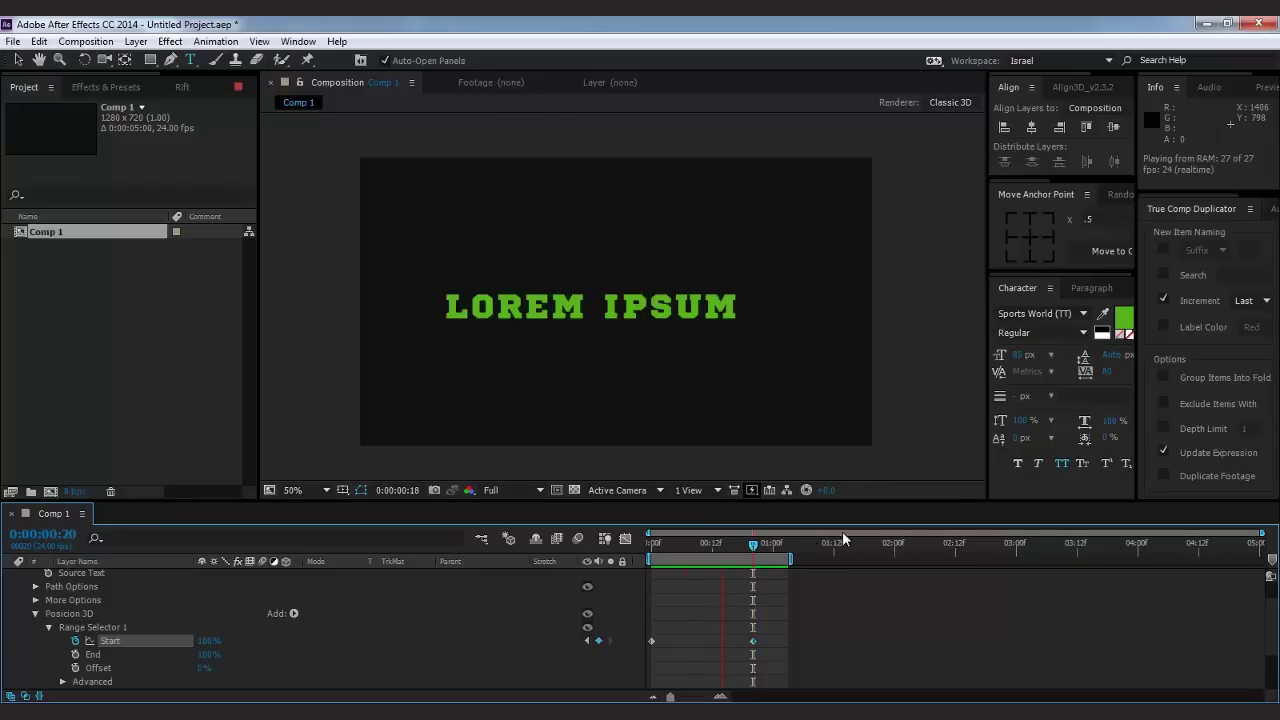
{"action": "left_click", "coordinate": [752, 547]}
Extend the work area to about 3 seconds, move the 100% keyframe near 2:13, and preview.
{"action": "left_click_drag", "start_coordinate": [790, 560], "coordinate": [1044, 558]}
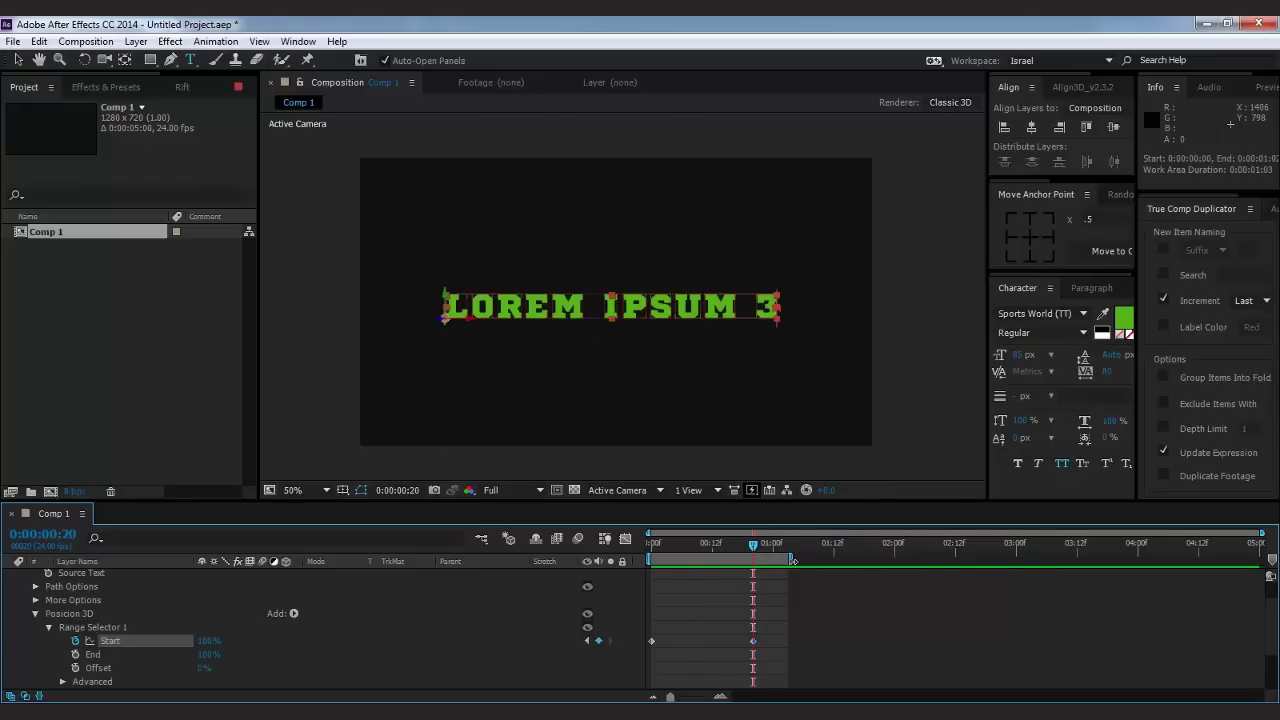
{"action": "left_click_drag", "start_coordinate": [753, 640], "coordinate": [960, 641]}
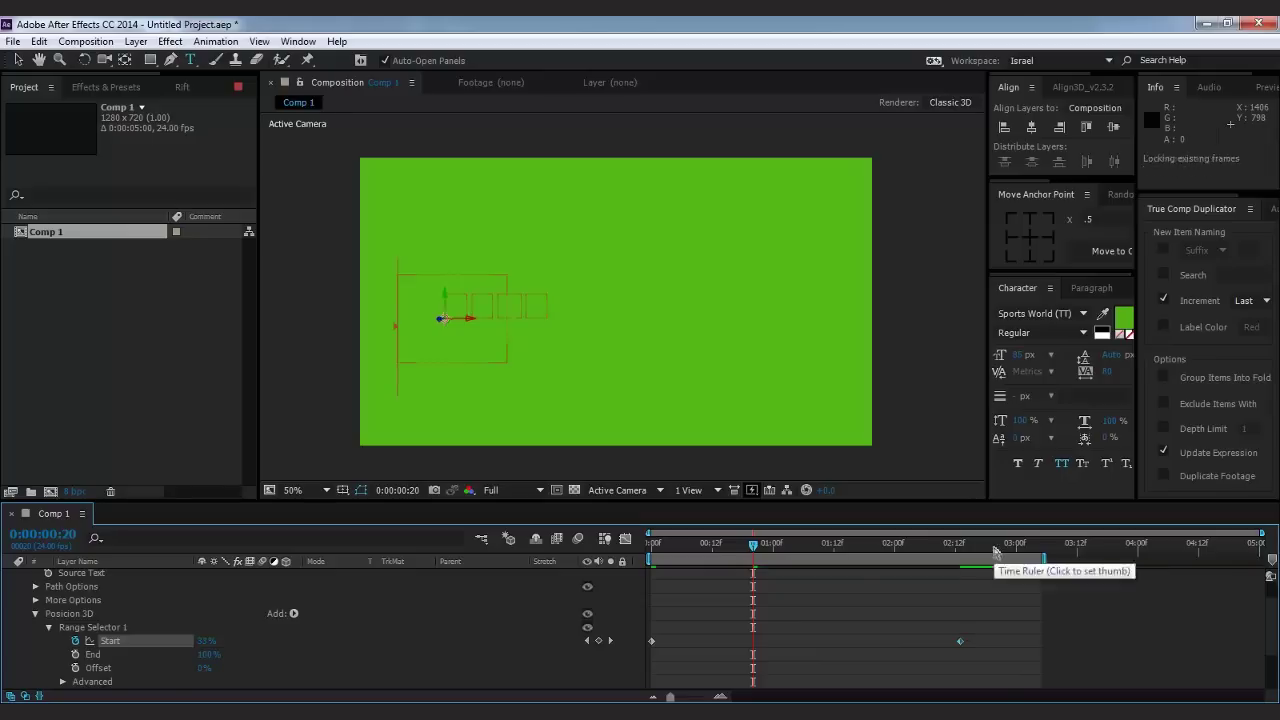
{"action": "key", "text": "KP_0"}
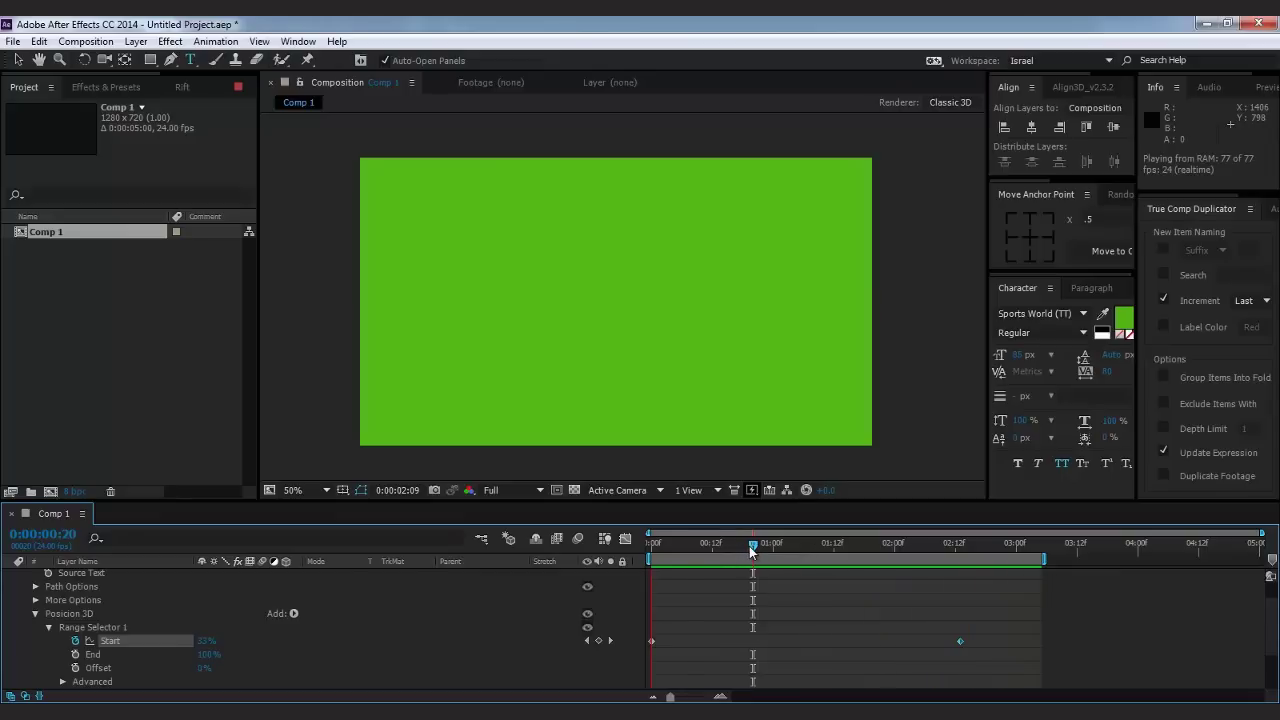
{"action": "left_click_drag", "start_coordinate": [753, 550], "coordinate": [652, 549]}
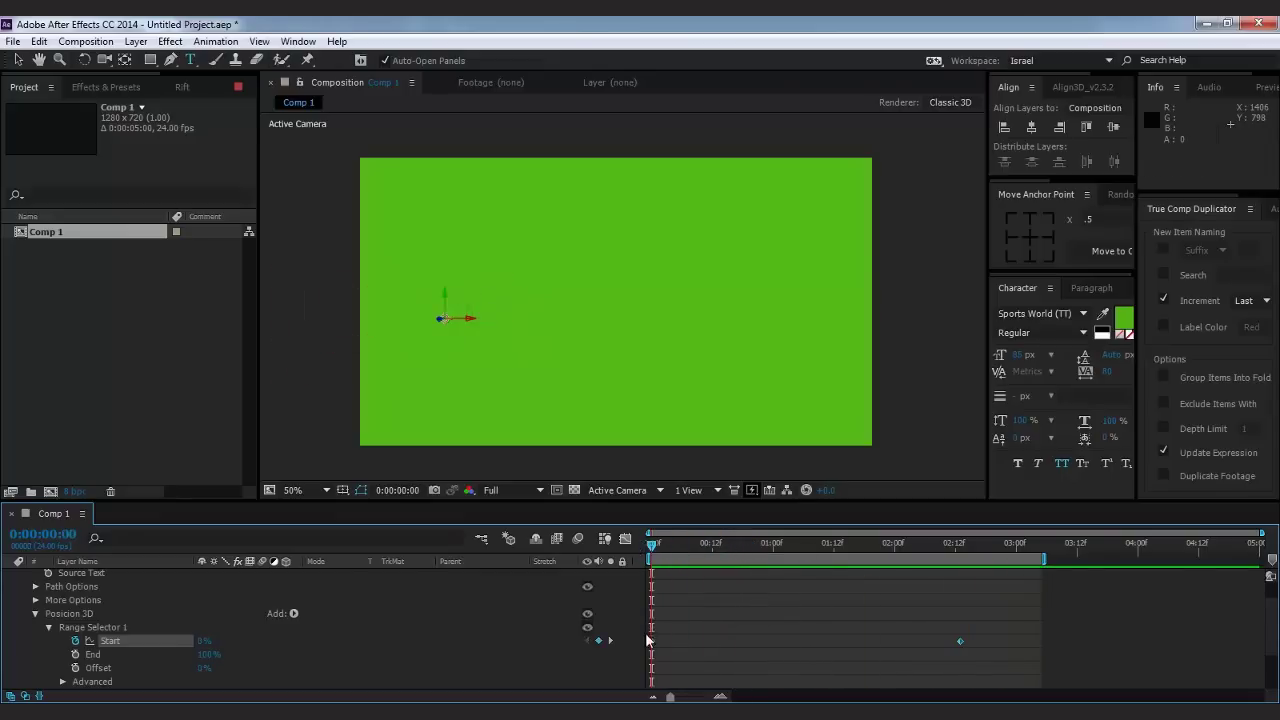
At frame 0, set Posicion 3D's Position to about 408.4, -15.0, -1757.8.
{"action": "left_click", "coordinate": [651, 641]}
{"action": "scroll", "coordinate": [321, 620], "scroll_direction": "down", "scroll_amount": 1}
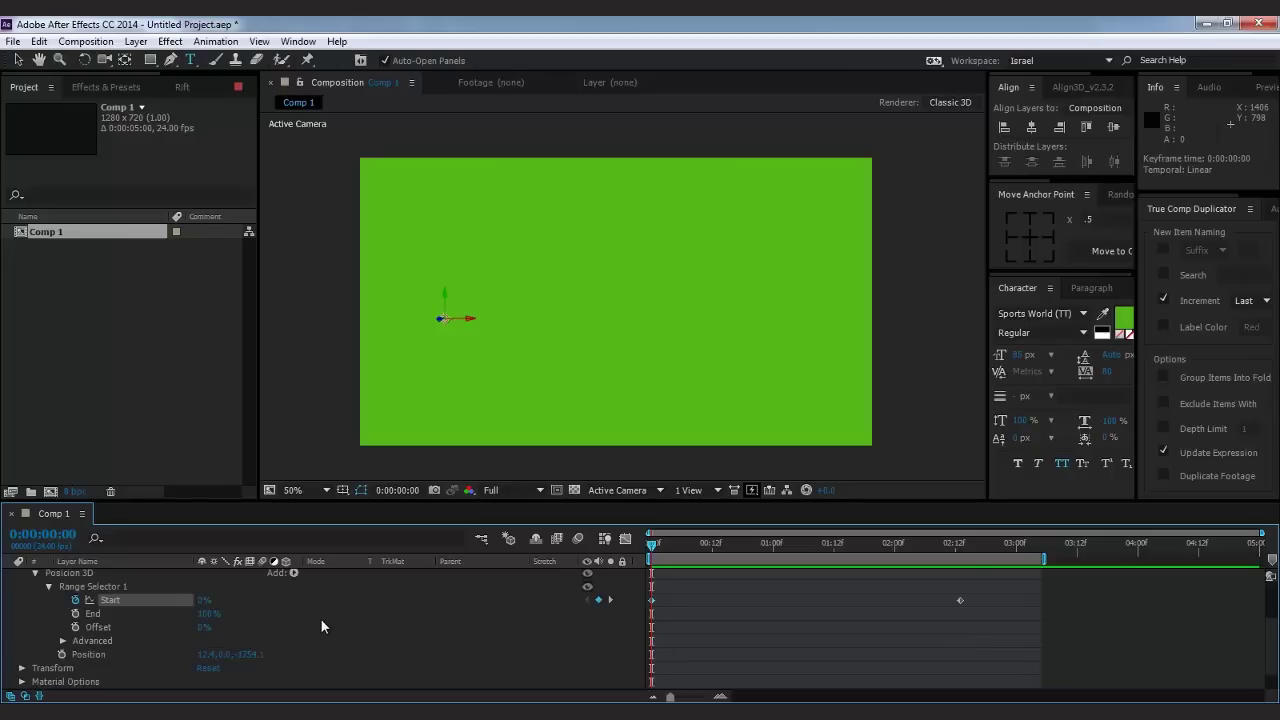
{"action": "mouse_move", "coordinate": [665, 541]}
{"action": "left_mouse_down"}
{"action": "mouse_move", "coordinate": [843, 543]}
{"action": "mouse_move", "coordinate": [590, 541]}
{"action": "left_mouse_up"}
{"action": "left_click", "coordinate": [245, 655]}
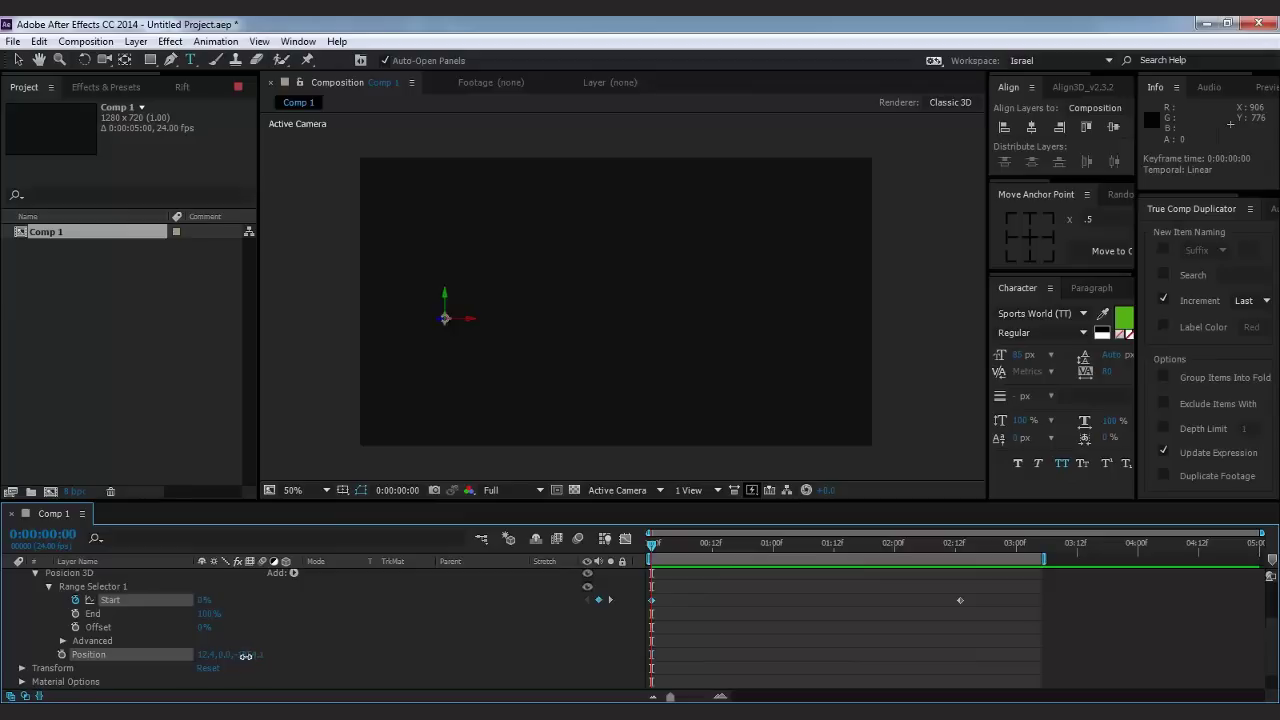
{"action": "left_click_drag", "start_coordinate": [243, 655], "coordinate": [389, 643]}
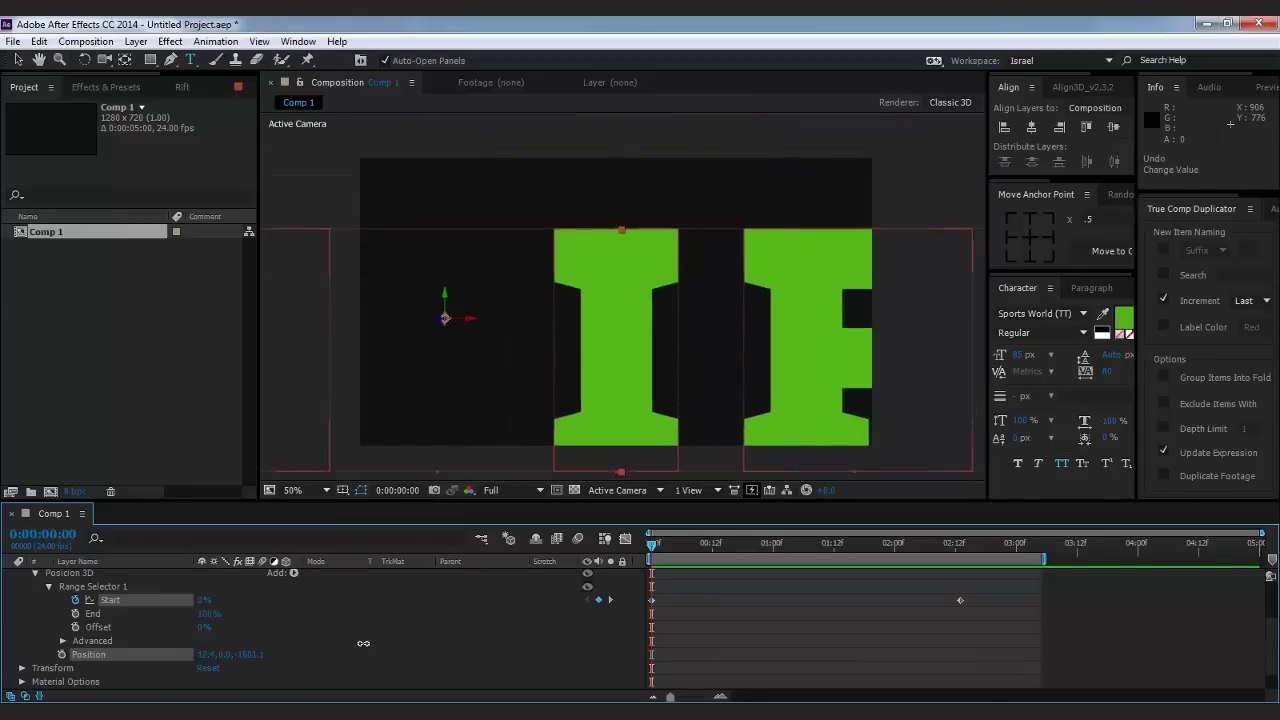
{"action": "left_click_drag", "start_coordinate": [203, 654], "coordinate": [500, 647]}
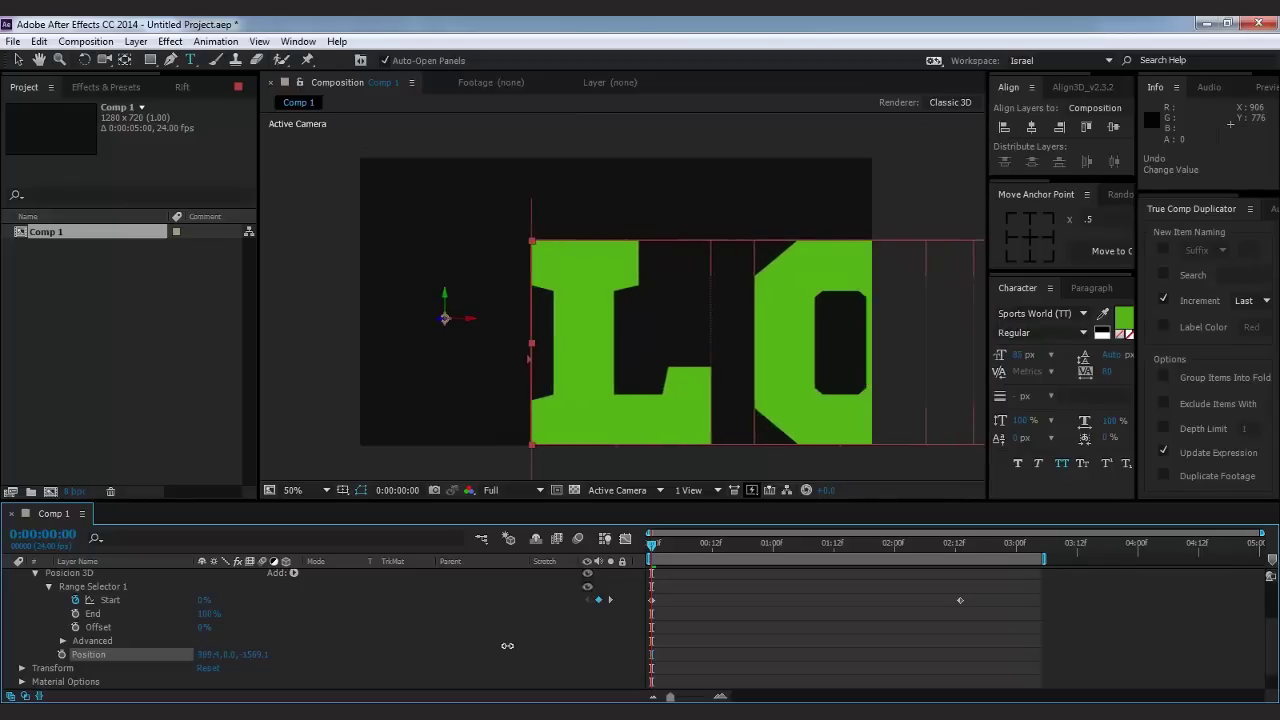
{"action": "mouse_move", "coordinate": [238, 655]}
{"action": "left_mouse_down"}
{"action": "mouse_move", "coordinate": [133, 654]}
{"action": "mouse_move", "coordinate": [236, 654]}
{"action": "left_mouse_up"}
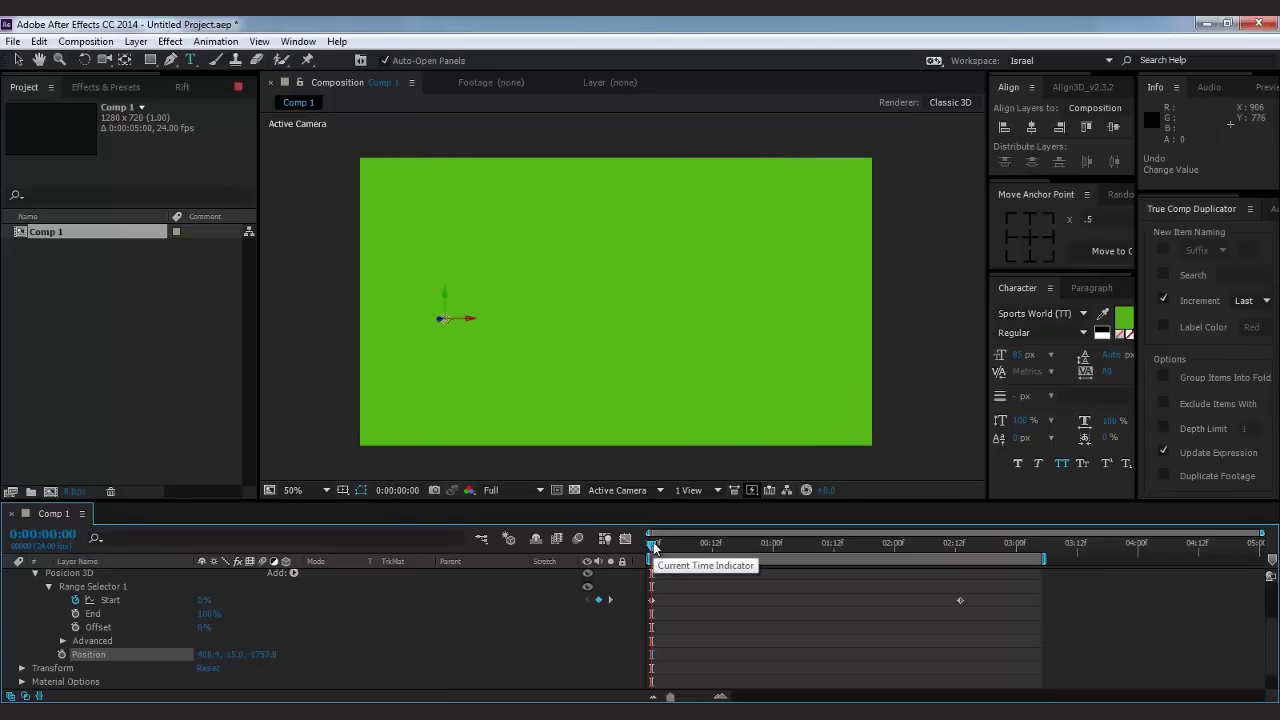
RAM-preview the green letters flying in, then fold up lorem ipsum 3's properties.
{"action": "key", "text": "KP_0"}
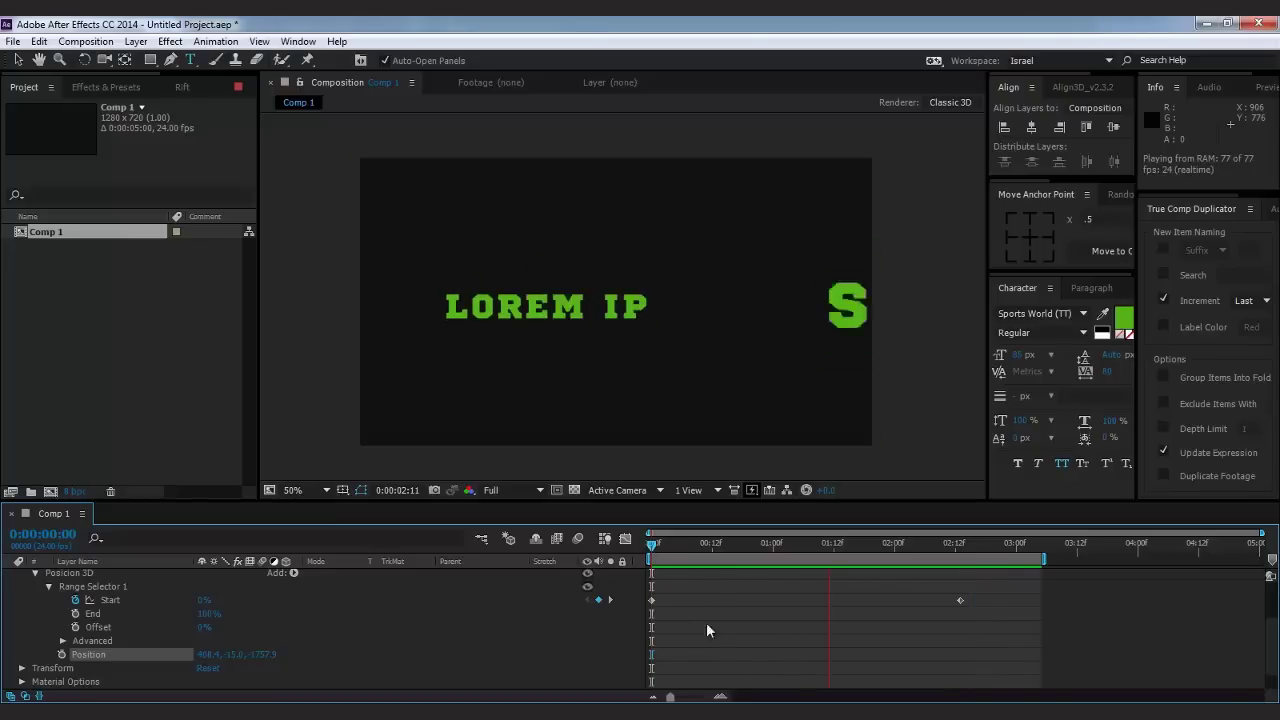
{"action": "key", "text": "space"}
{"action": "left_click_drag", "start_coordinate": [659, 546], "coordinate": [722, 546]}
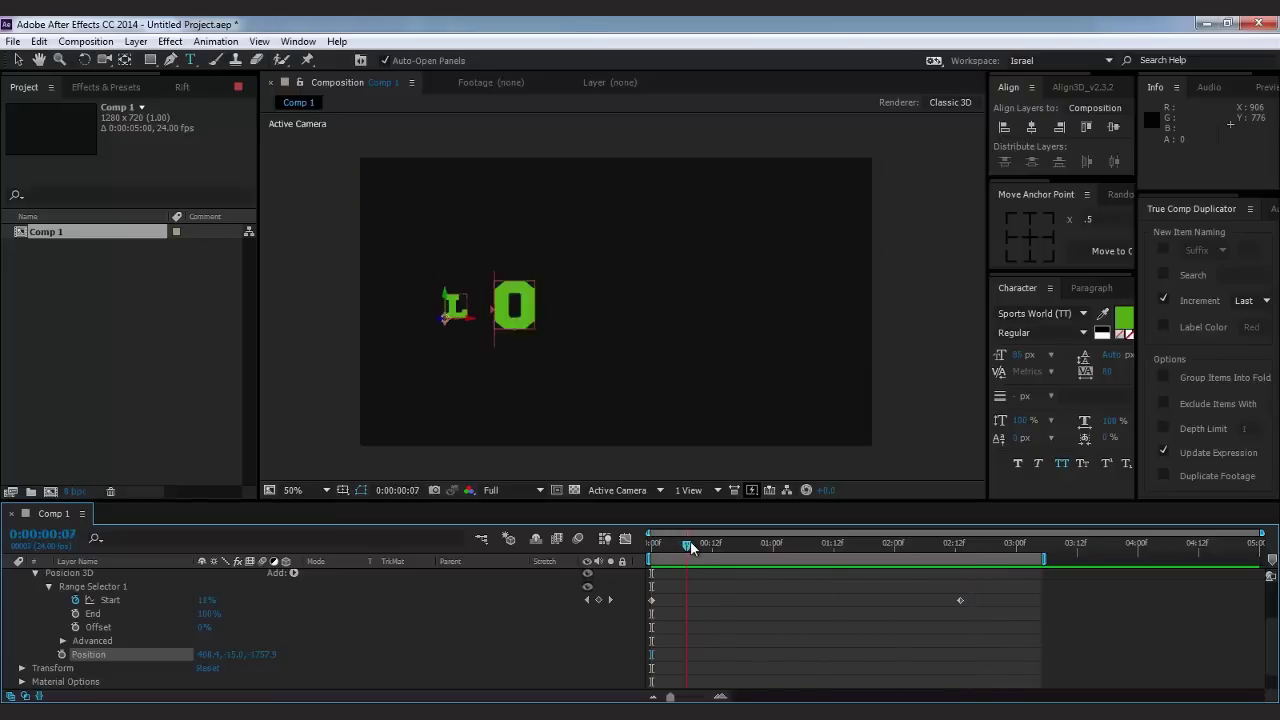
{"action": "scroll", "coordinate": [116, 645], "scroll_direction": "up", "scroll_amount": 3}
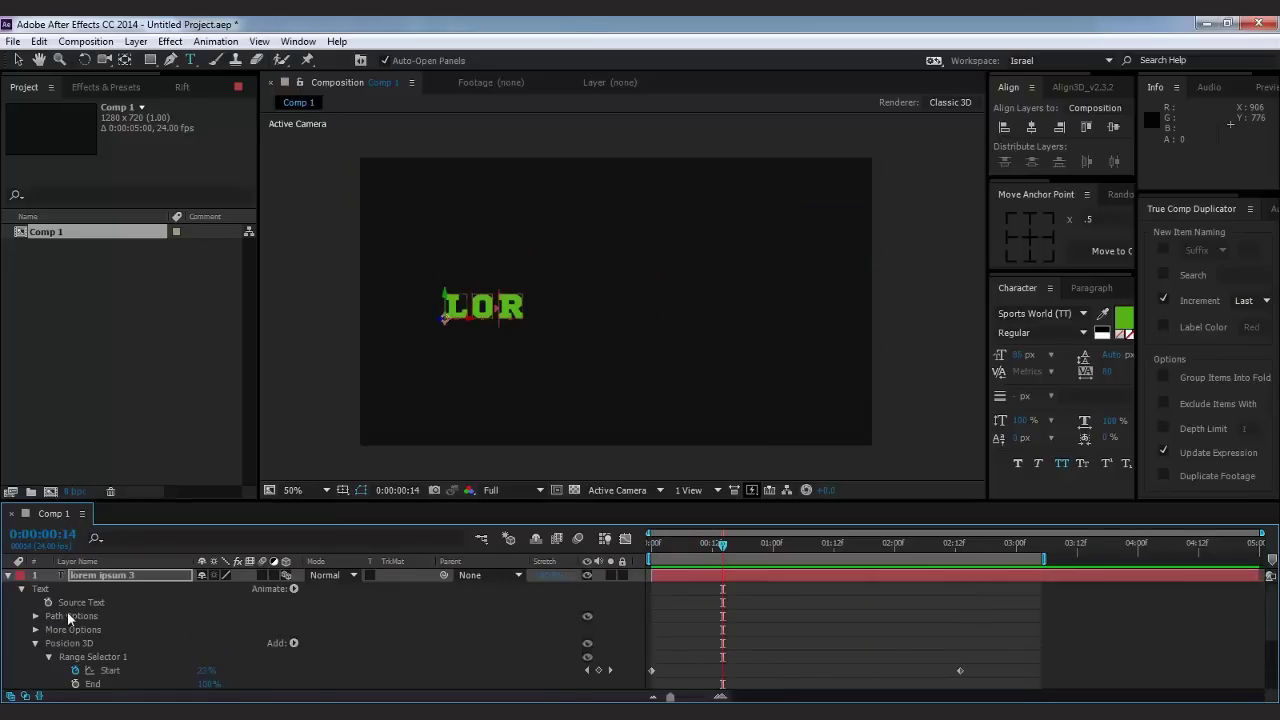
{"action": "scroll", "coordinate": [156, 626], "scroll_direction": "down", "scroll_amount": 2}
{"action": "scroll", "coordinate": [170, 627], "scroll_direction": "down", "scroll_amount": 3}
{"action": "scroll", "coordinate": [175, 627], "scroll_direction": "down", "scroll_amount": 2}
{"action": "scroll", "coordinate": [156, 650], "scroll_direction": "up", "scroll_amount": 6}
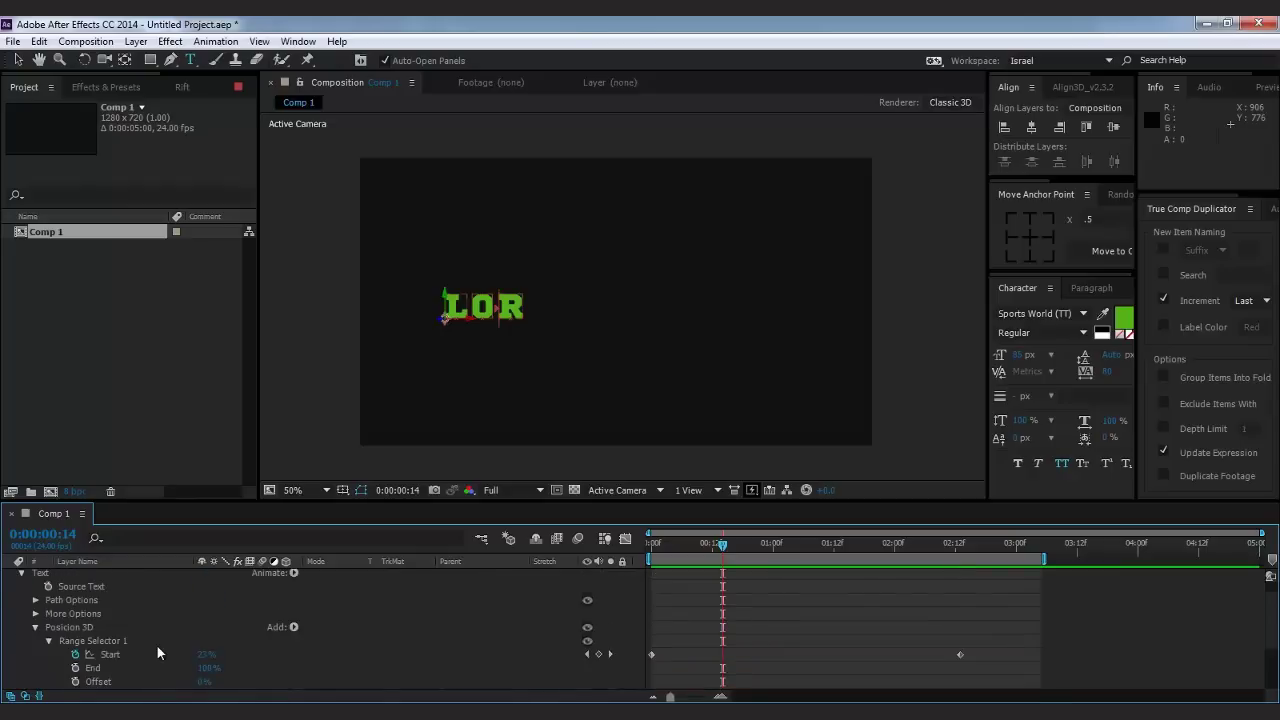
{"action": "scroll", "coordinate": [156, 654], "scroll_direction": "up", "scroll_amount": 1}
{"action": "left_click", "coordinate": [9, 576]}
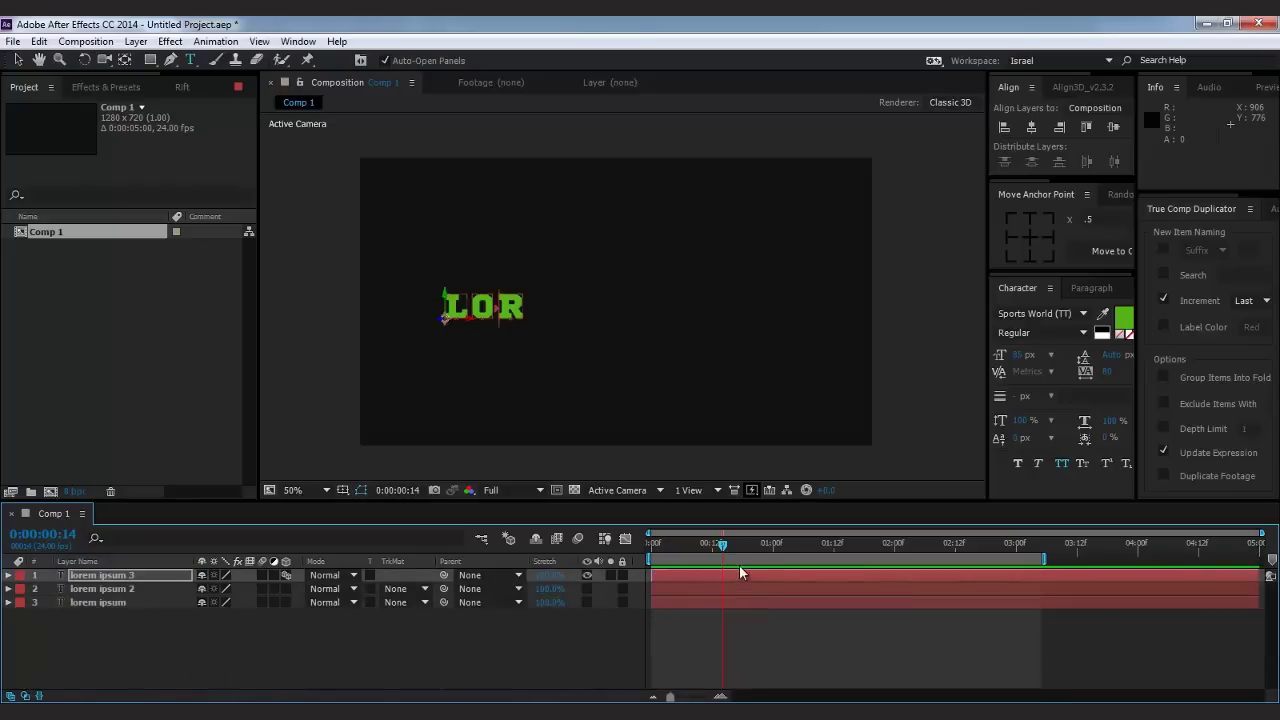